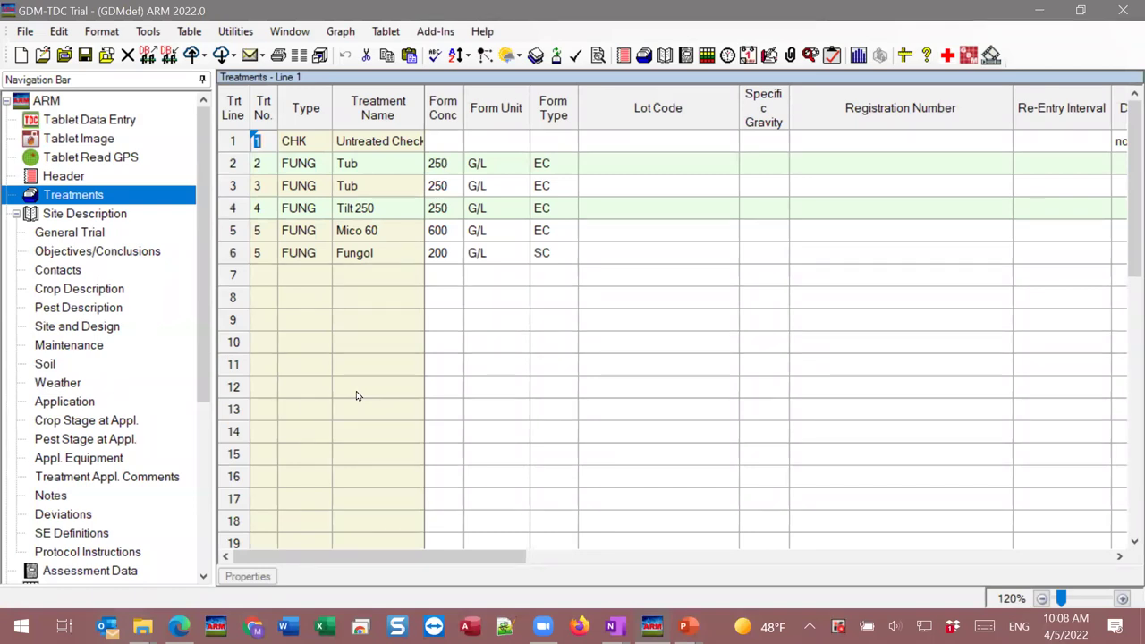
# Check the add-in components and licence details in the program's About information, and look over the available tablet commands.
pyautogui.click(482, 31)
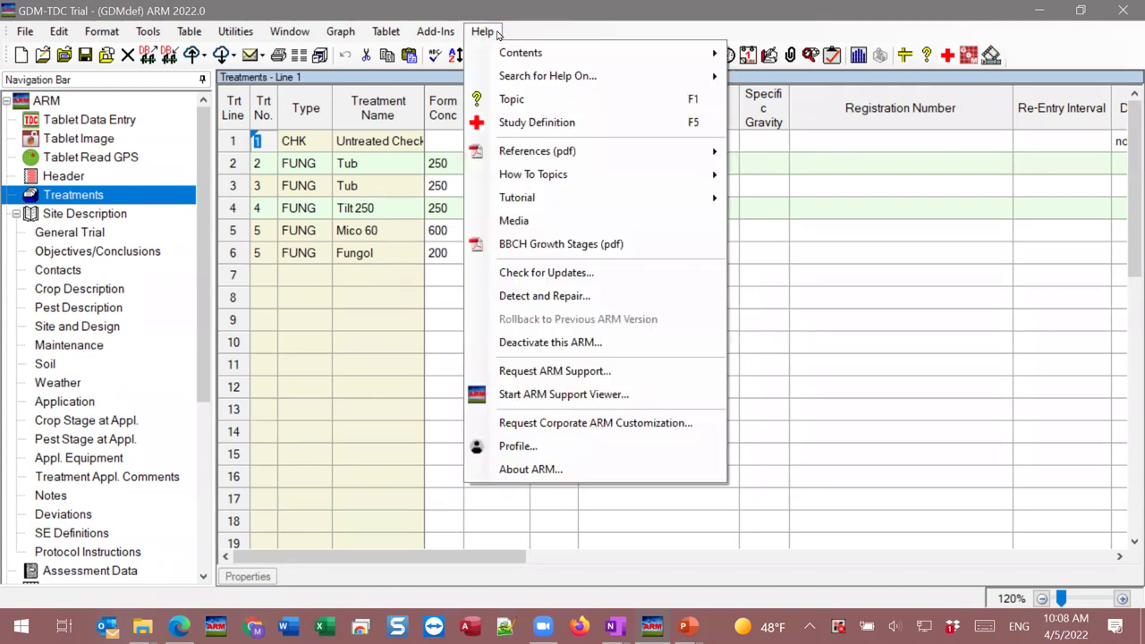
pyautogui.click(548, 470)
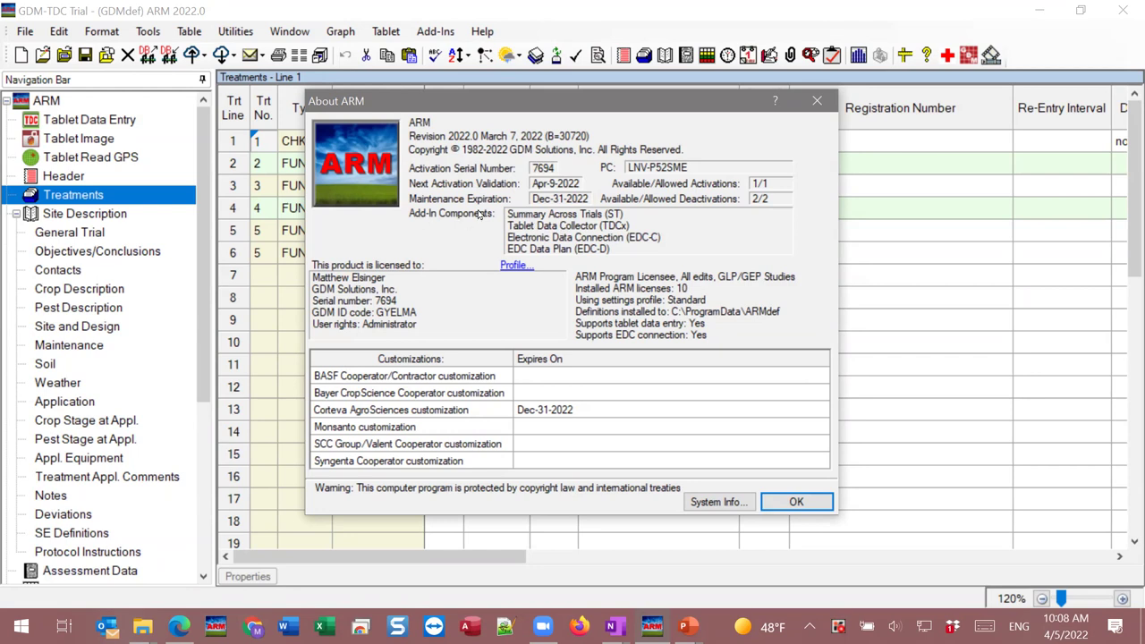
pyautogui.click(816, 100)
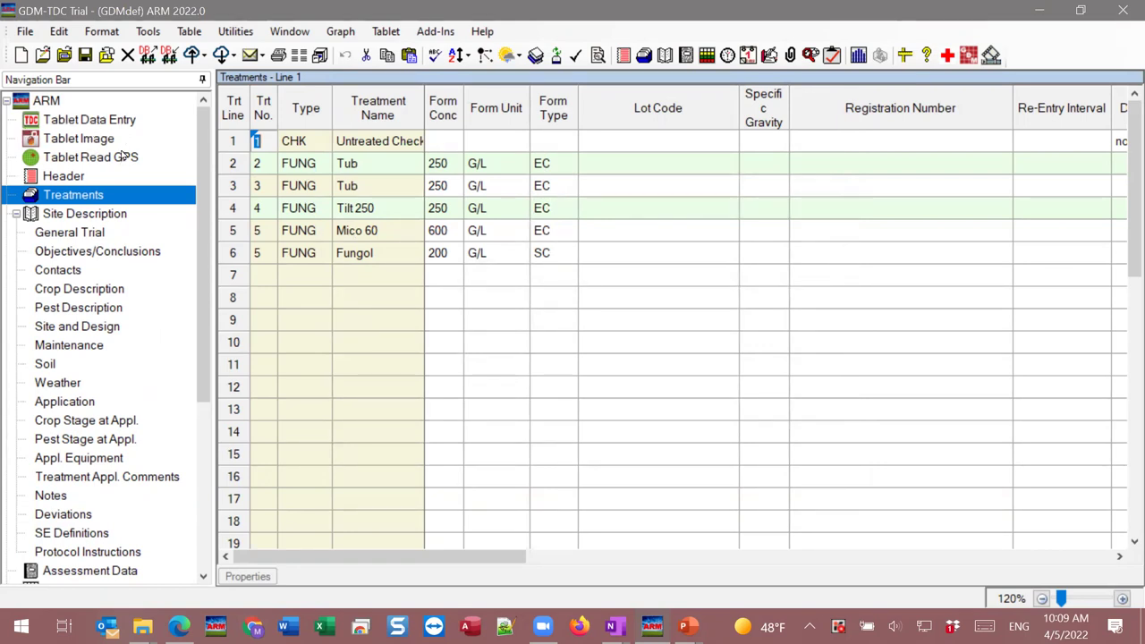
pyautogui.click(384, 32)
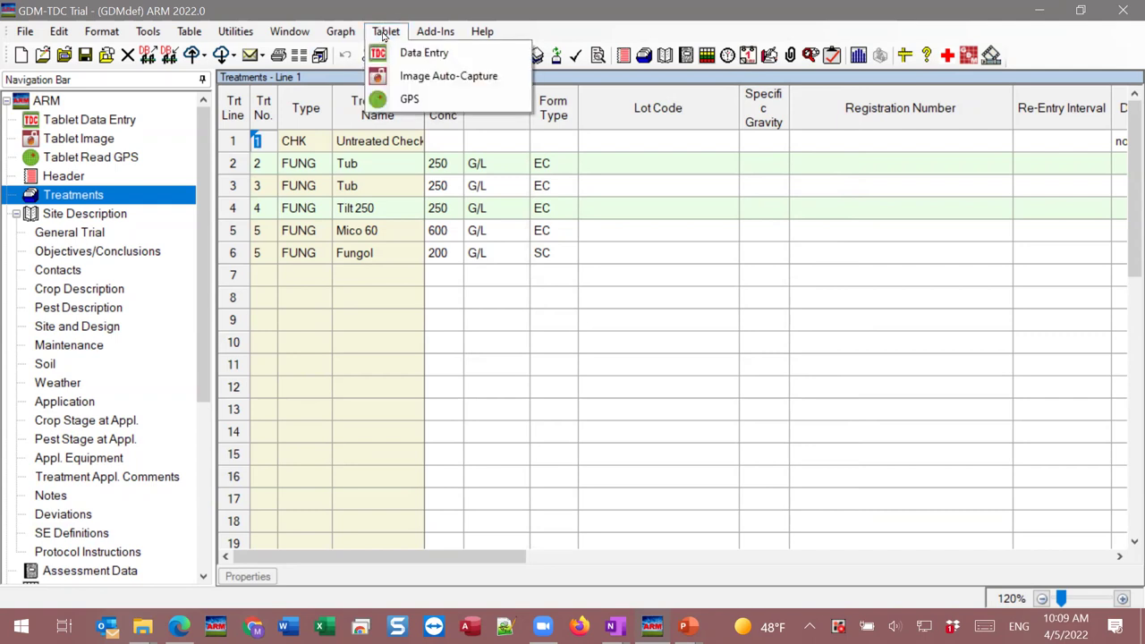
pyautogui.click(385, 32)
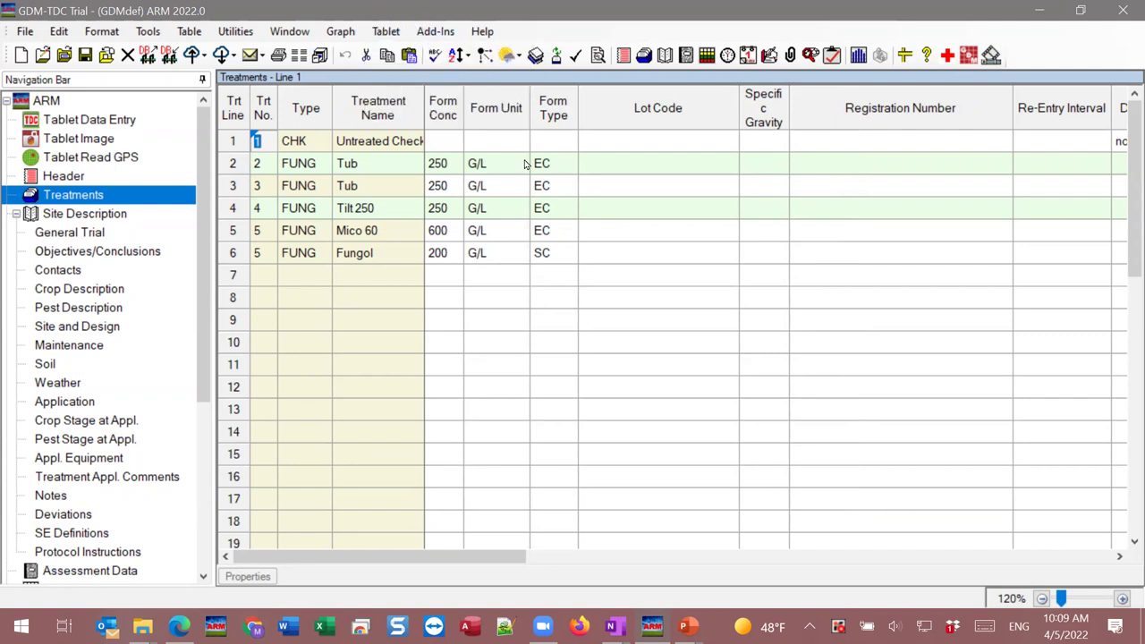
# Open the General Trial section of the site description and keep its properties pinned open.
pyautogui.click(93, 233)
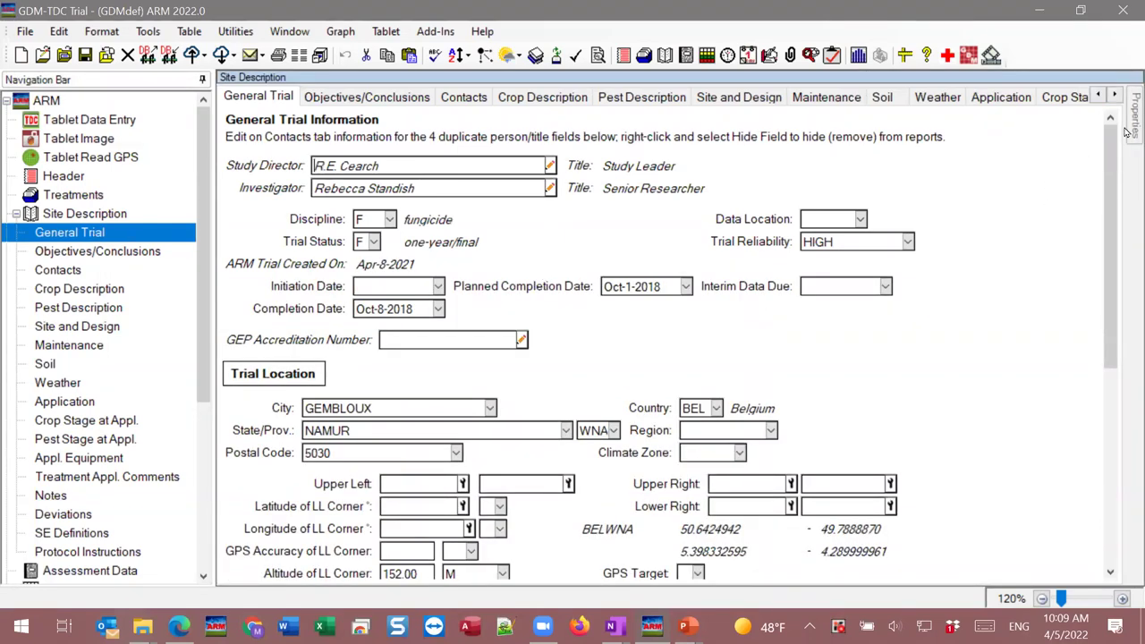
pyautogui.moveTo(1128, 125)
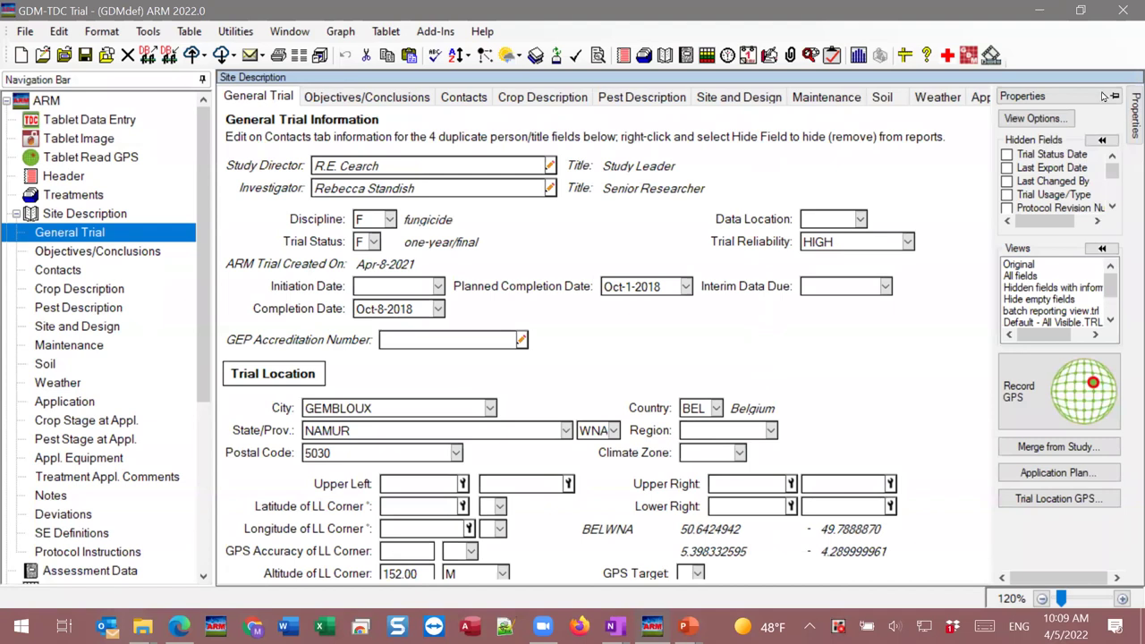
pyautogui.click(1112, 98)
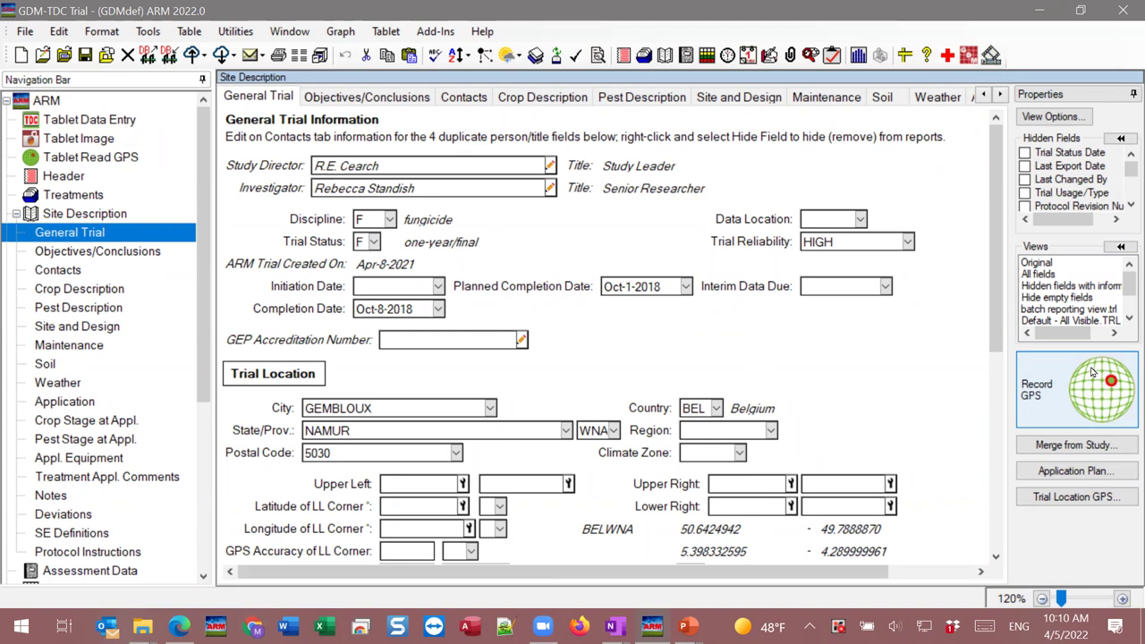
# Record the current GPS location for the trial's lower-left corner and accept the coordinates into the trial location fields.
pyautogui.click(1066, 390)
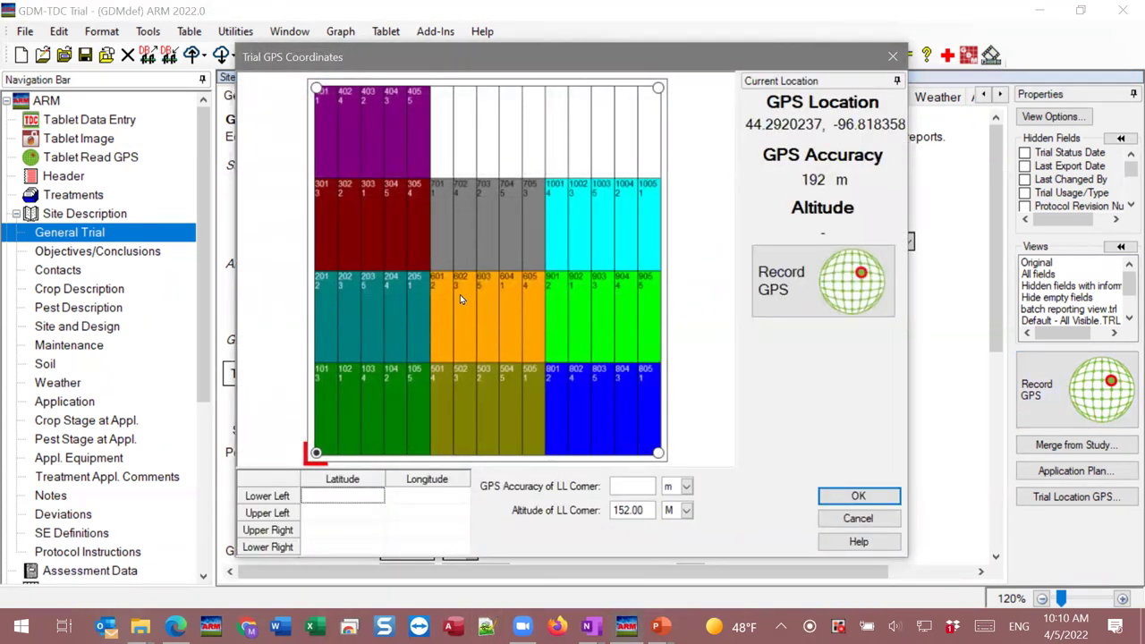
pyautogui.click(316, 453)
pyautogui.click(316, 90)
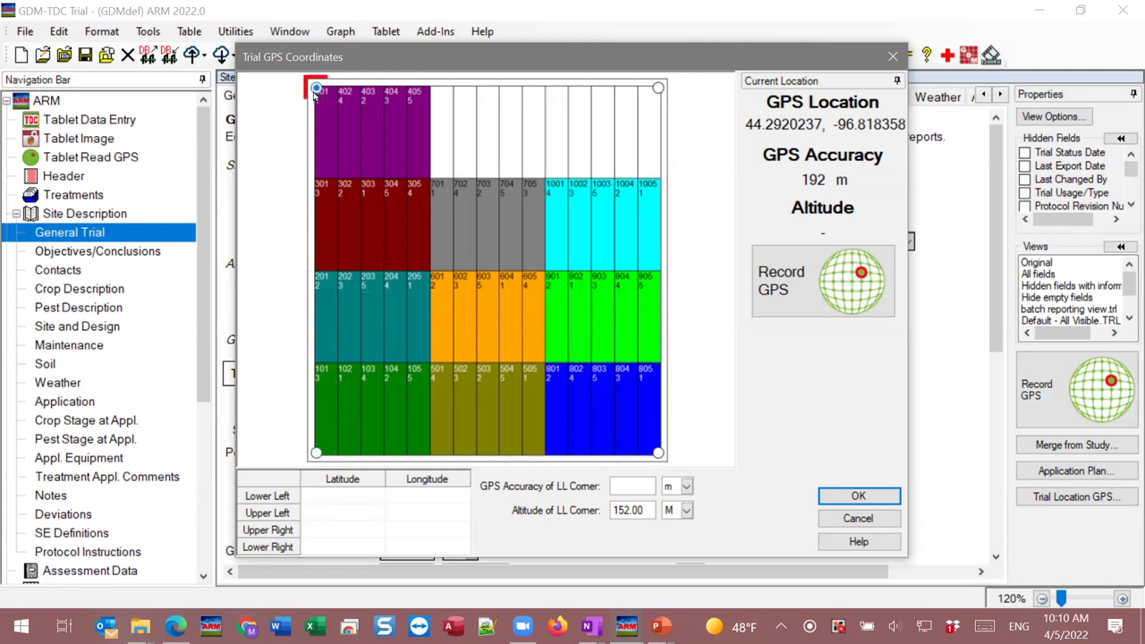
pyautogui.click(315, 453)
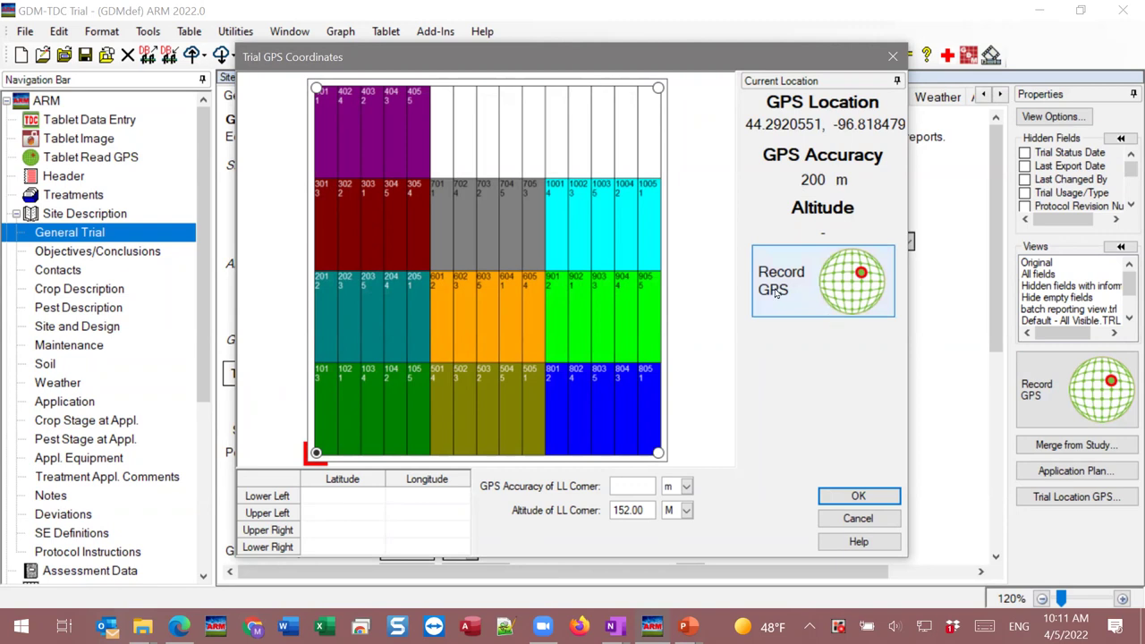
pyautogui.click(841, 298)
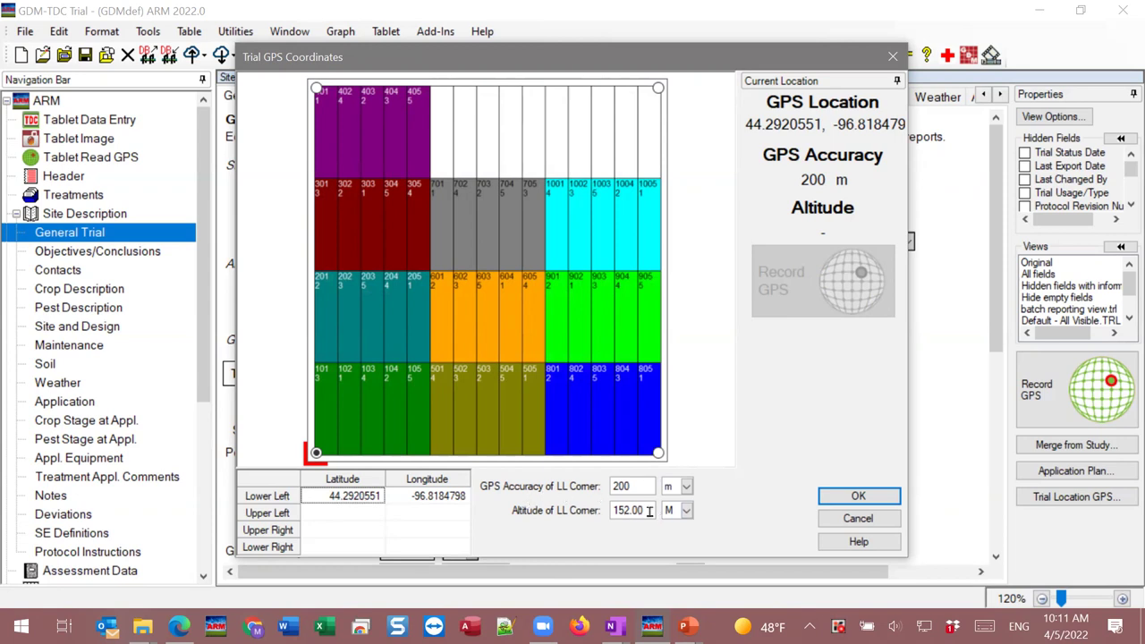
pyautogui.click(367, 513)
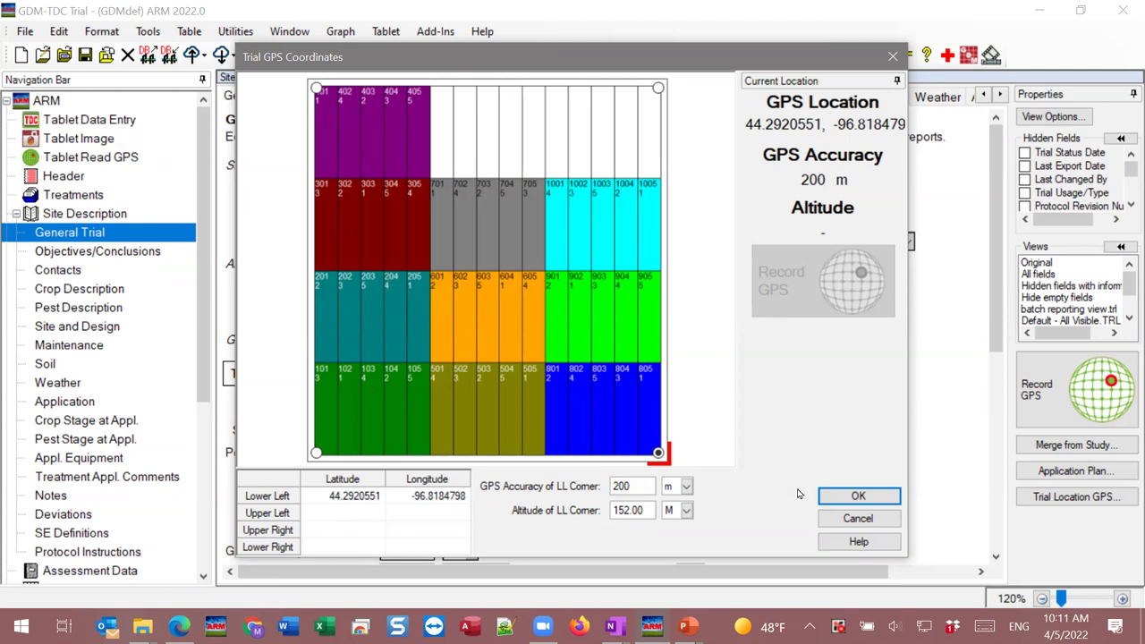
pyautogui.click(881, 503)
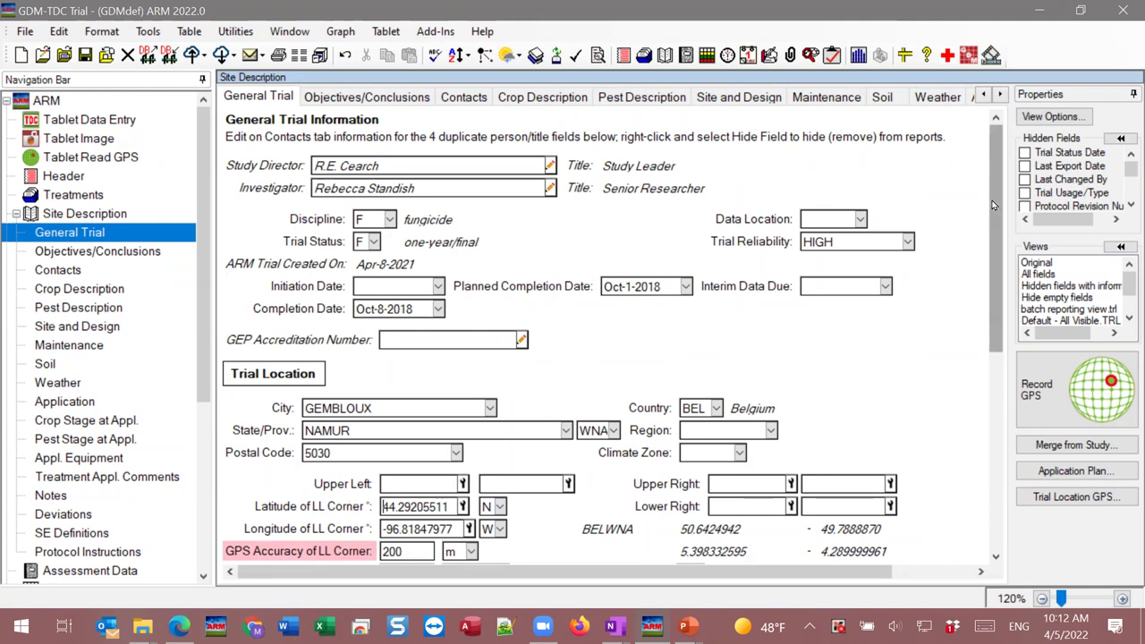
pyautogui.scroll(-3, 340, 384)
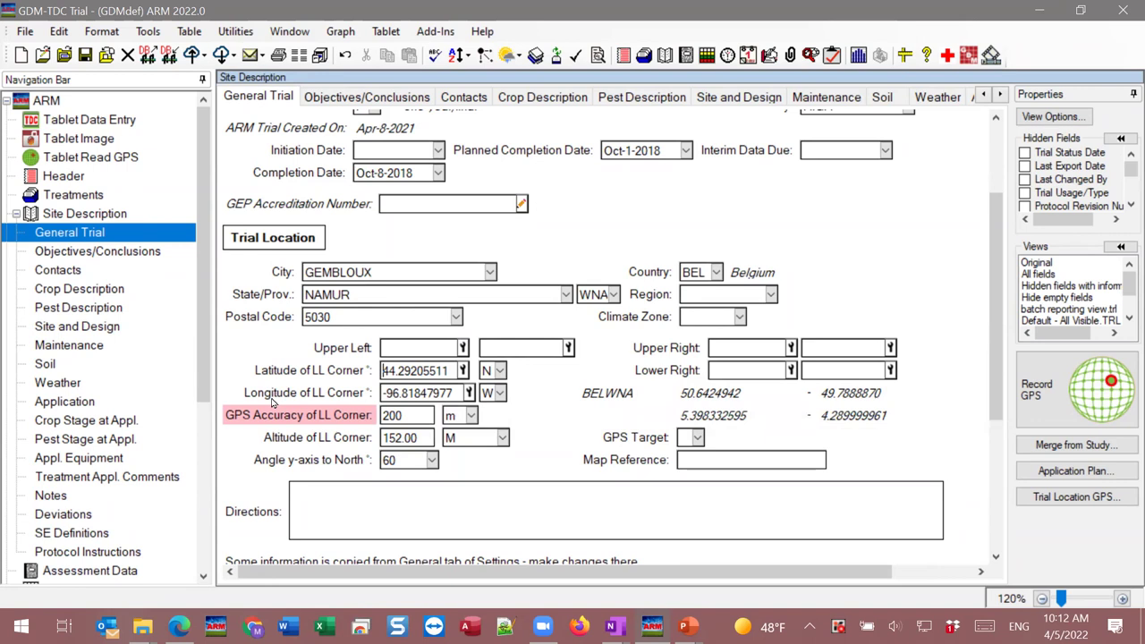
# Open the assessment data and examine the number of subsamples defined for column 2.
pyautogui.scroll(-2, 197, 306)
pyautogui.scroll(-3, 197, 306)
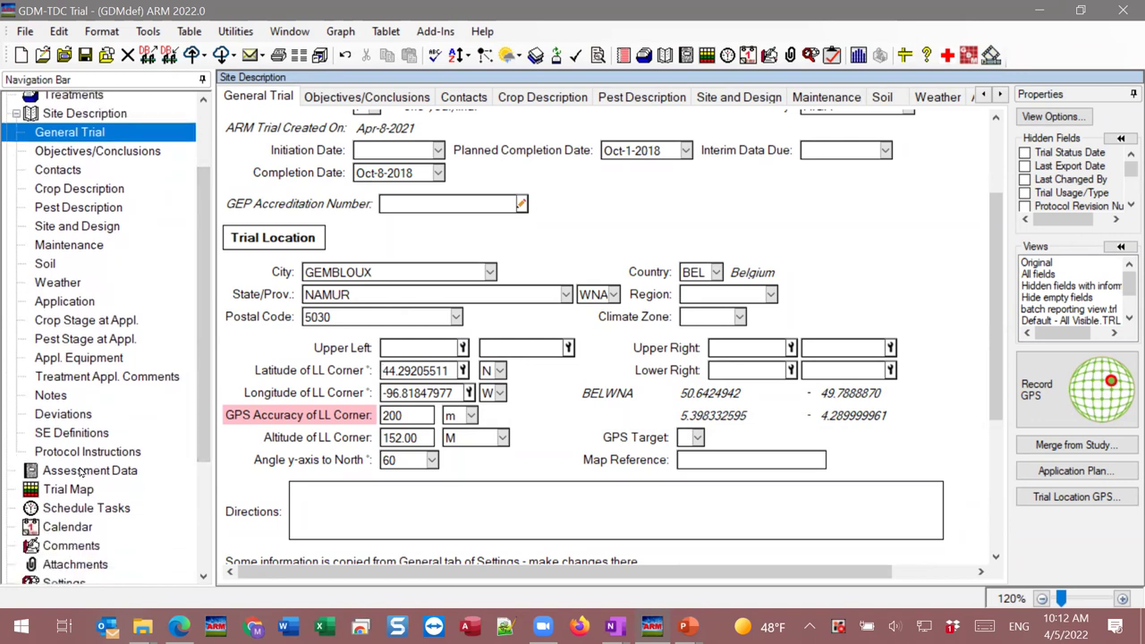
pyautogui.click(81, 471)
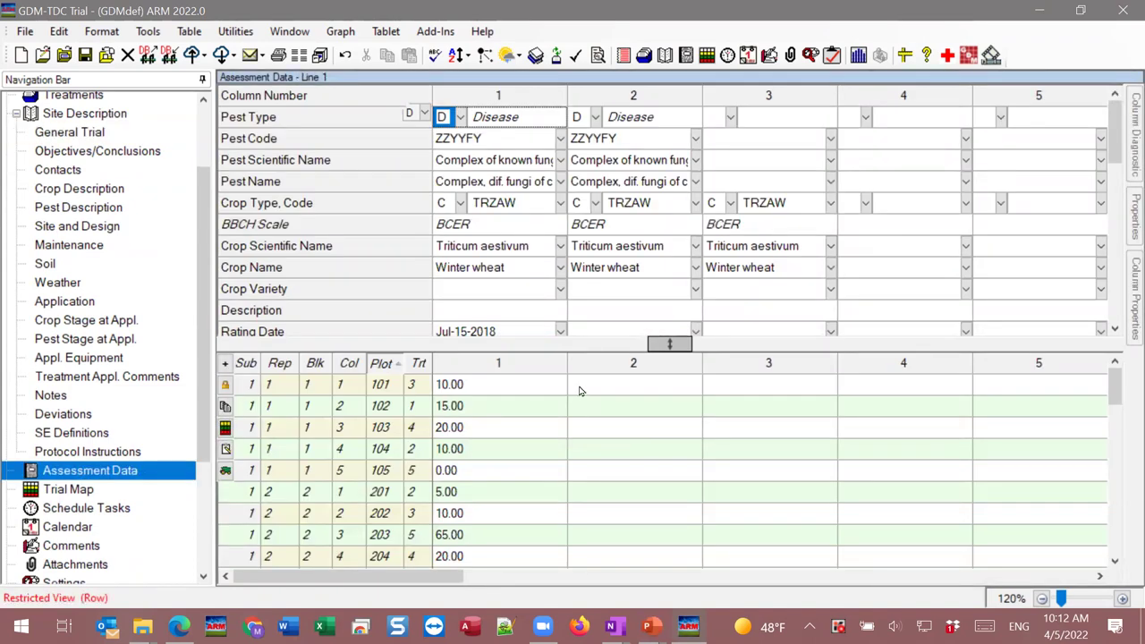
pyautogui.click(622, 391)
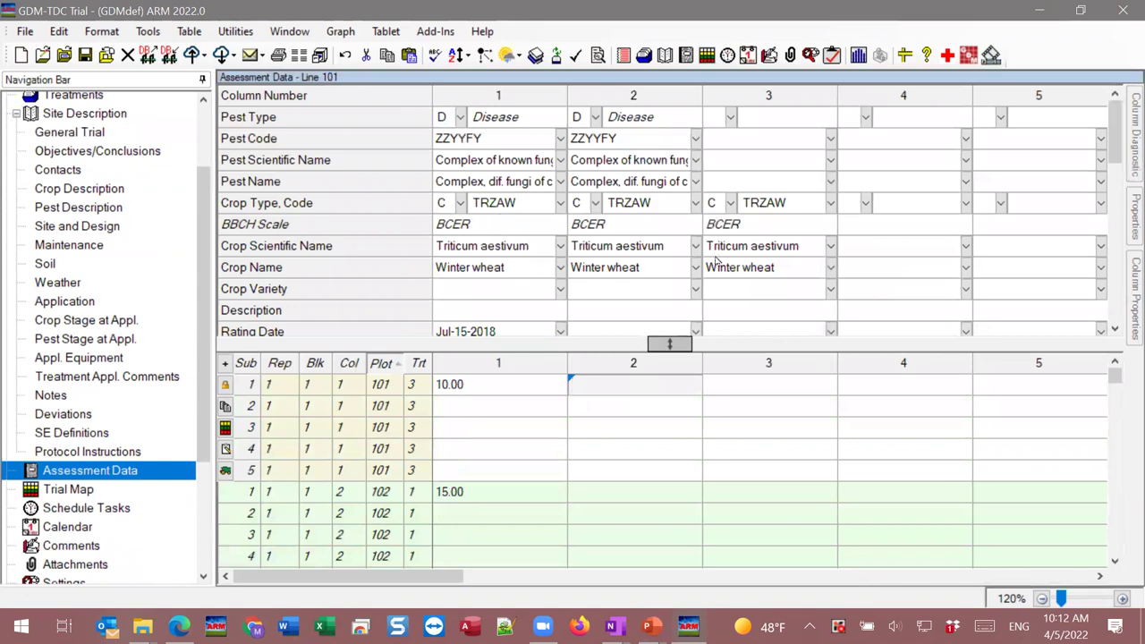
pyautogui.scroll(-3, 713, 263)
pyautogui.scroll(-3, 622, 243)
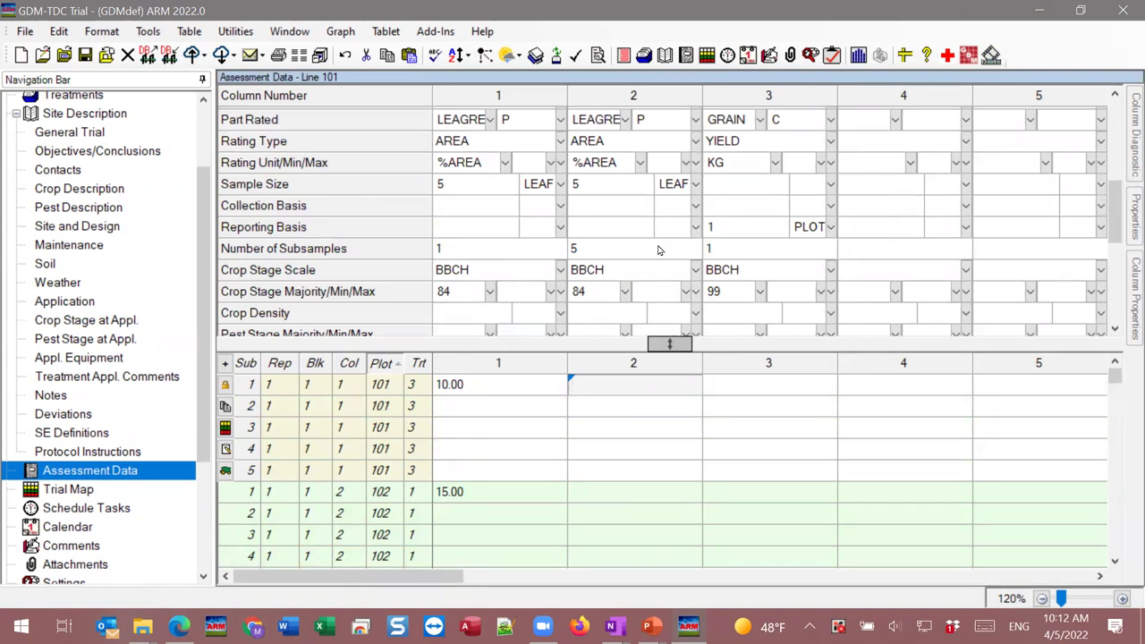
pyautogui.scroll(-1, 746, 250)
pyautogui.scroll(1, 733, 179)
pyautogui.scroll(-1, 680, 252)
pyautogui.click(626, 203)
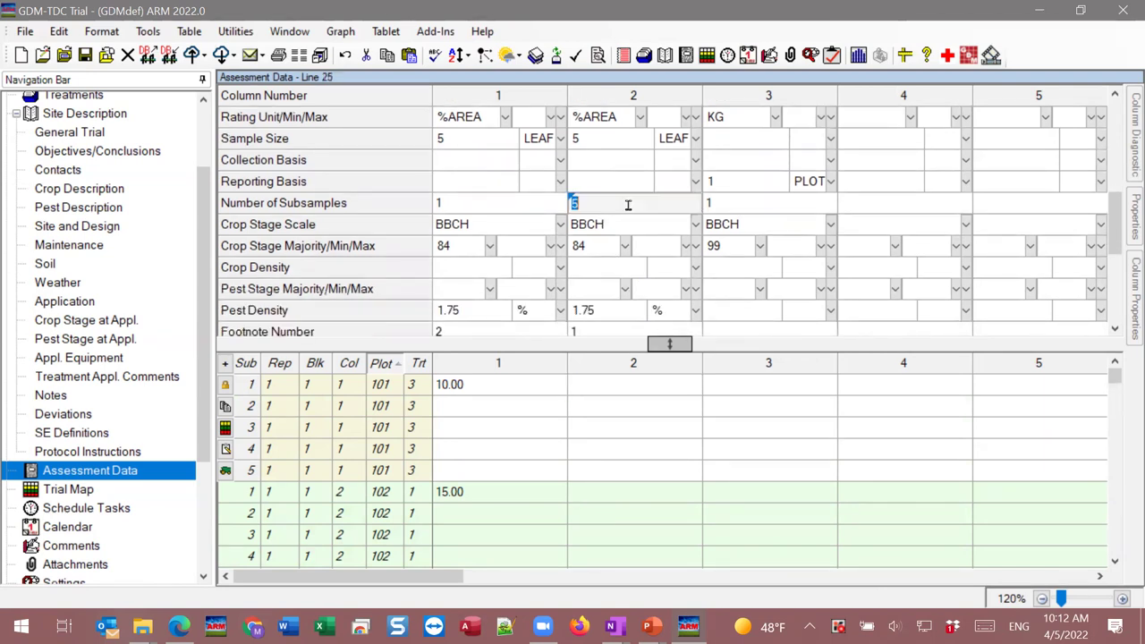
# Compare the subsample rows offered for plot 101 in assessment columns 1 and 2.
pyautogui.scroll(1, 630, 204)
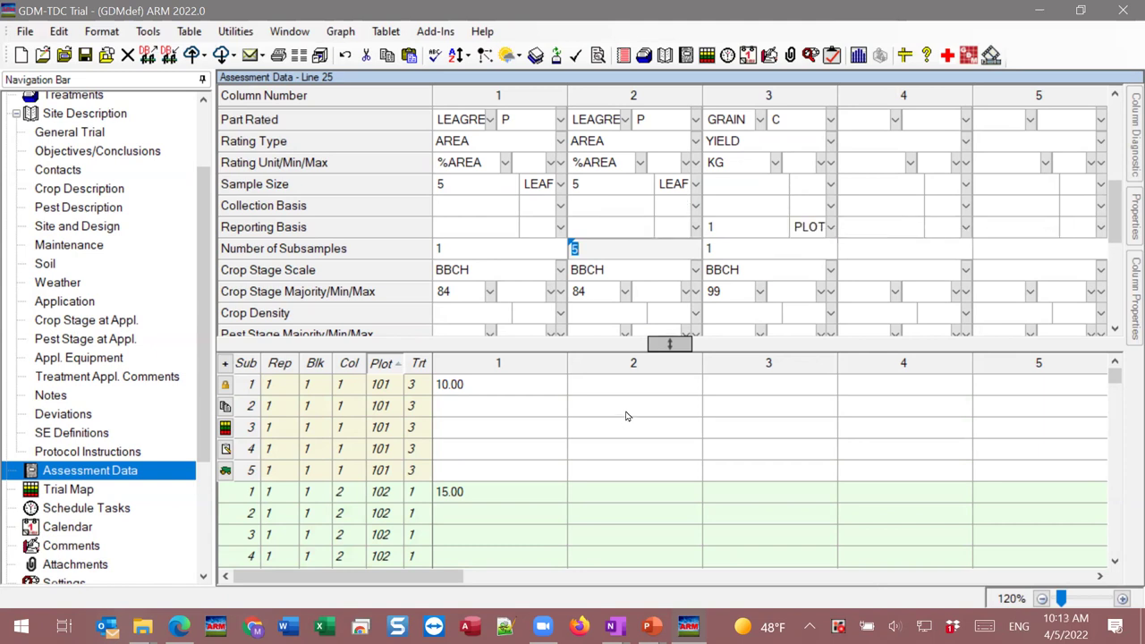
pyautogui.click(520, 385)
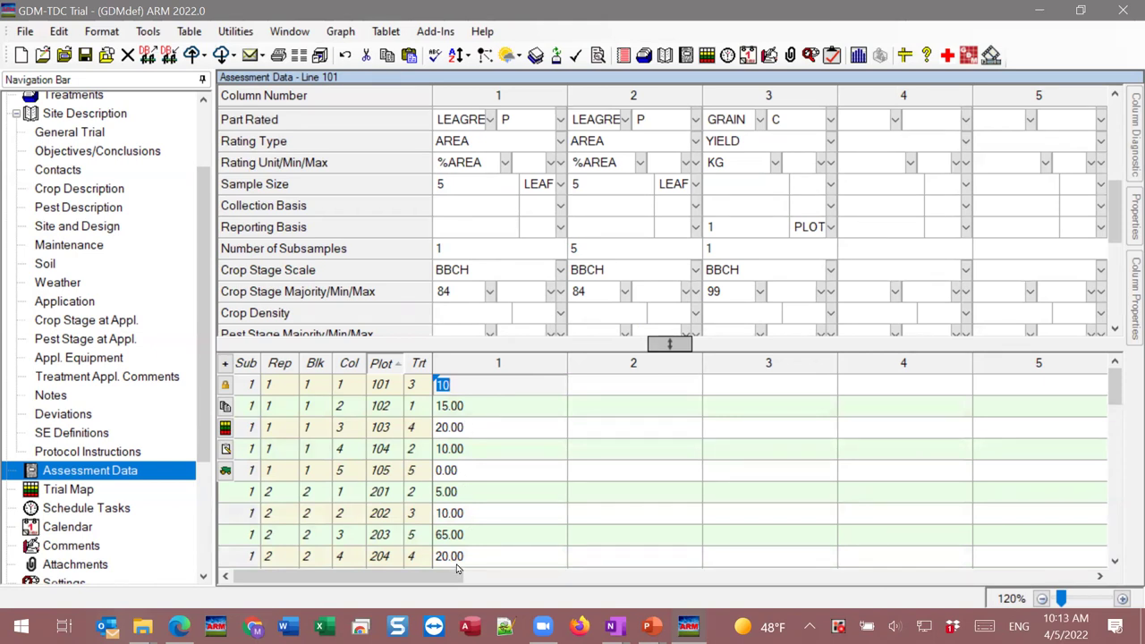
pyautogui.click(637, 386)
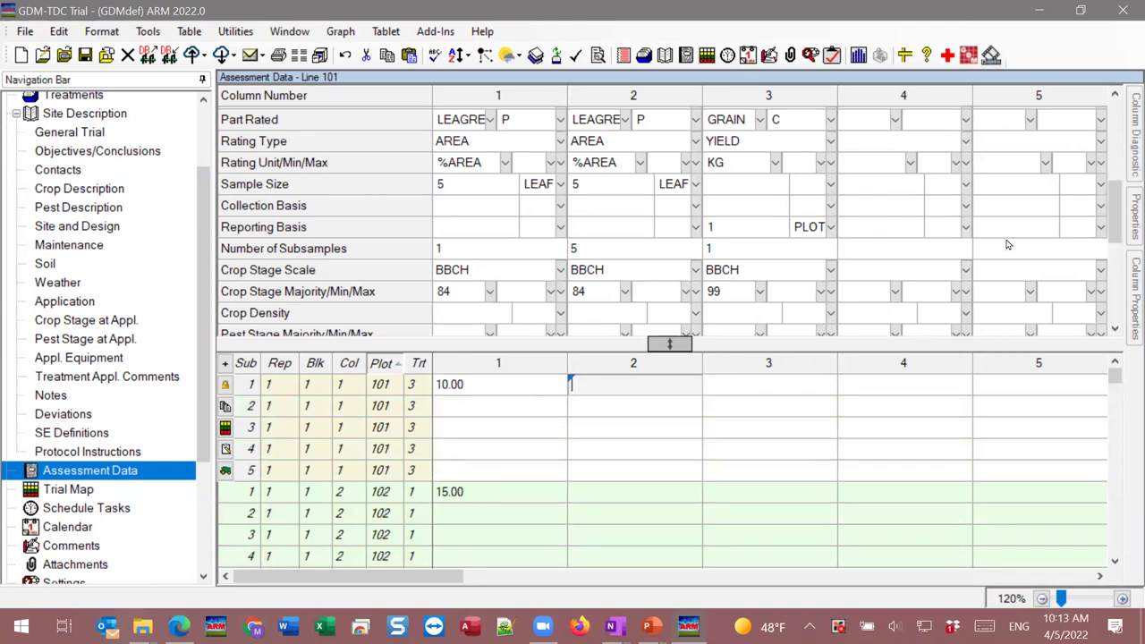
# Pin the assessment properties open and review the Tablet Data Entry options for column 2, without starting data entry.
pyautogui.click(1132, 217)
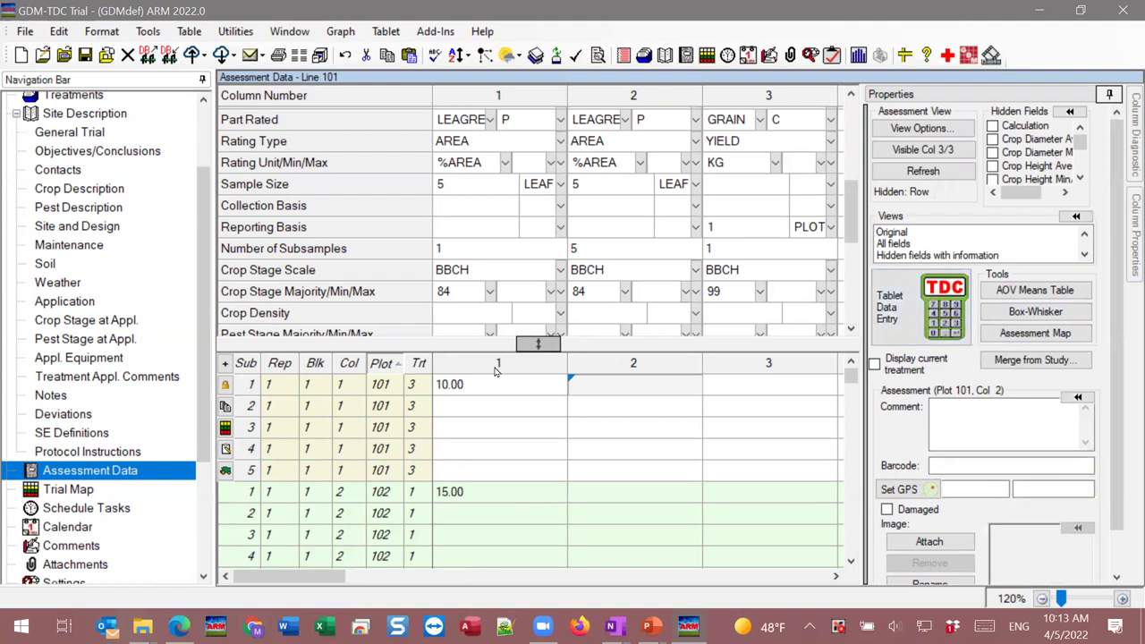
pyautogui.moveTo(203, 263); pyautogui.dragTo(205, 146)
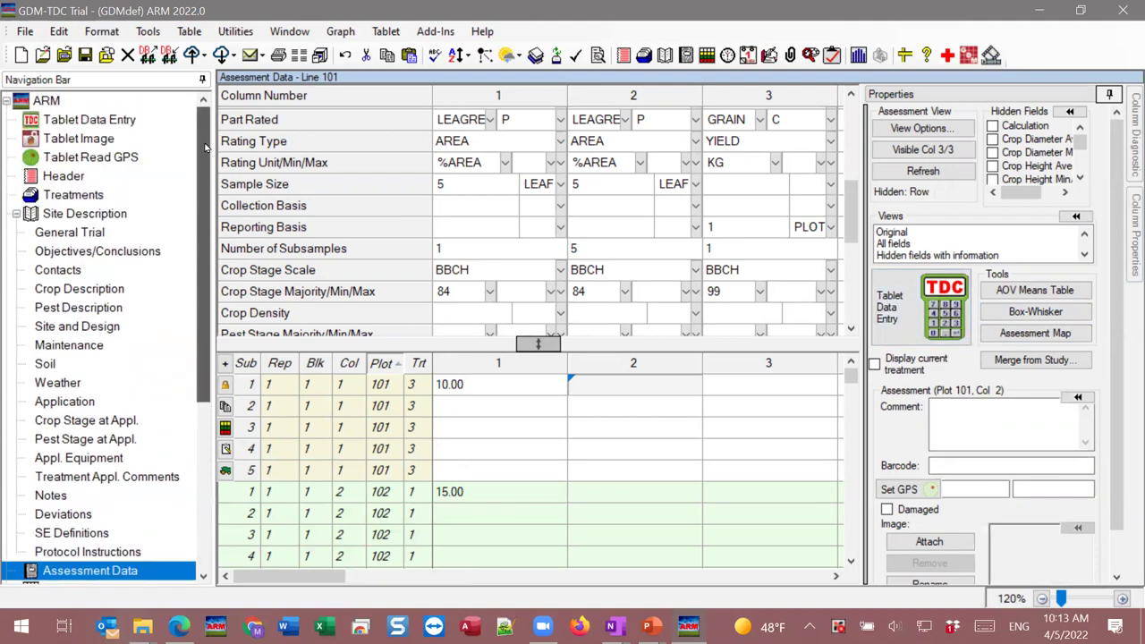
pyautogui.click(68, 125)
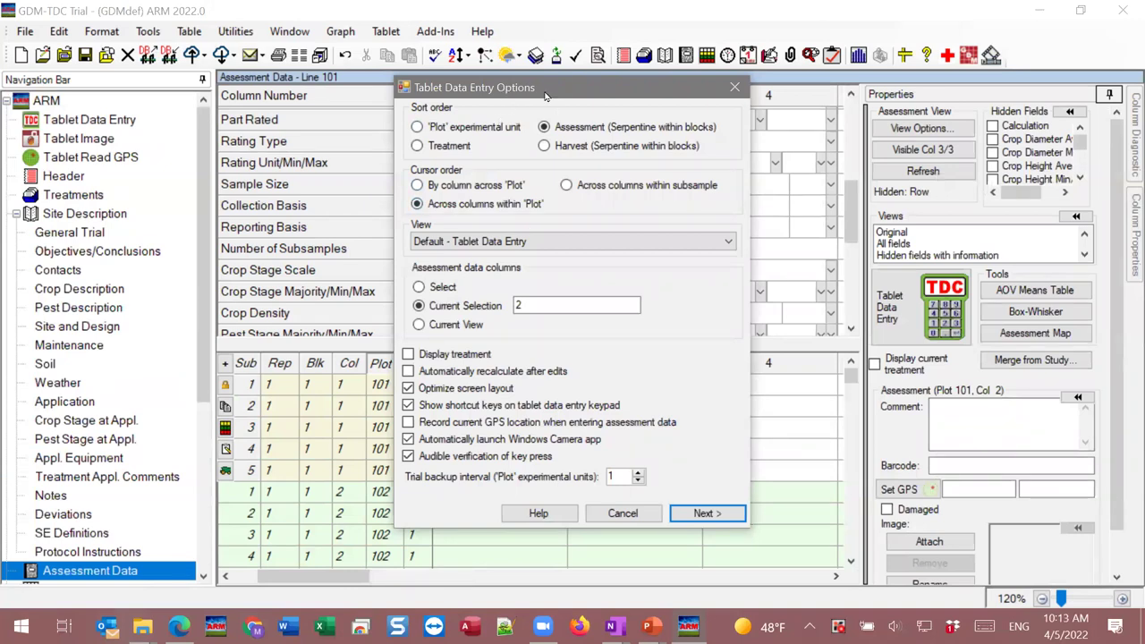
pyautogui.moveTo(544, 93); pyautogui.dragTo(638, 102)
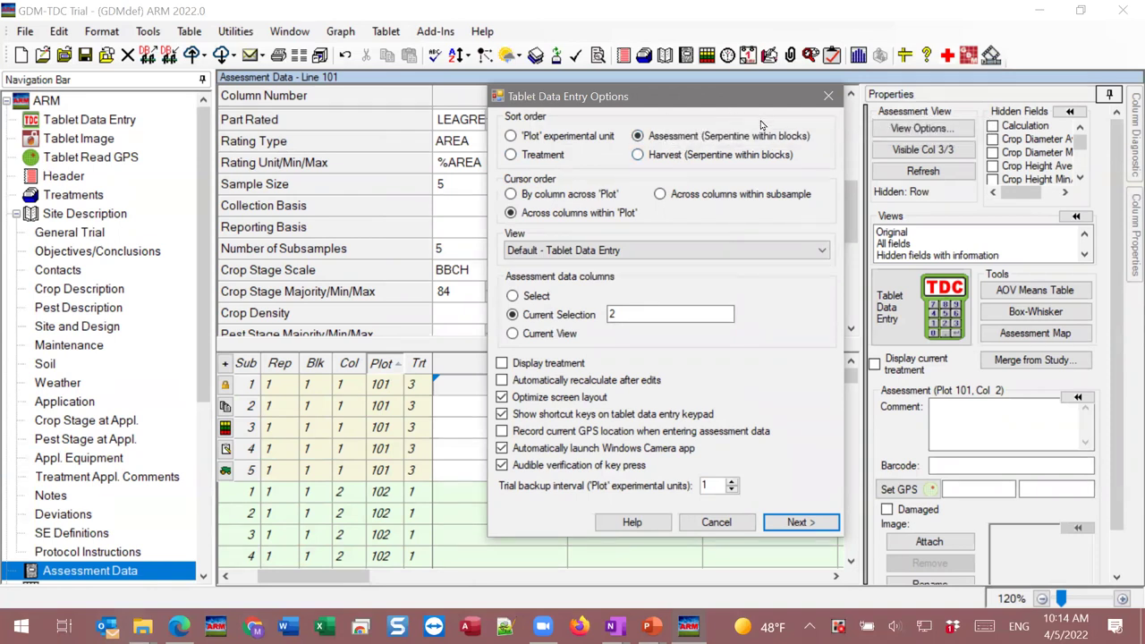
pyautogui.click(716, 522)
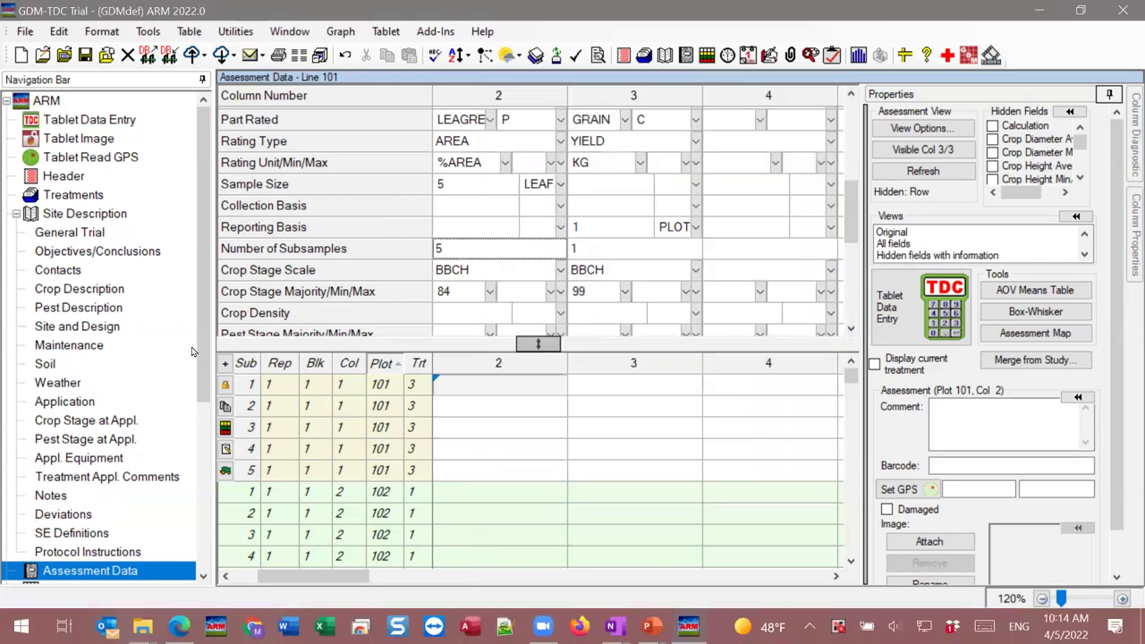
# Open the trial map sized to fit the screen and examine its assessment-order movement arrows at 100% zoom, down to plot 101.
pyautogui.scroll(-2, 204, 340)
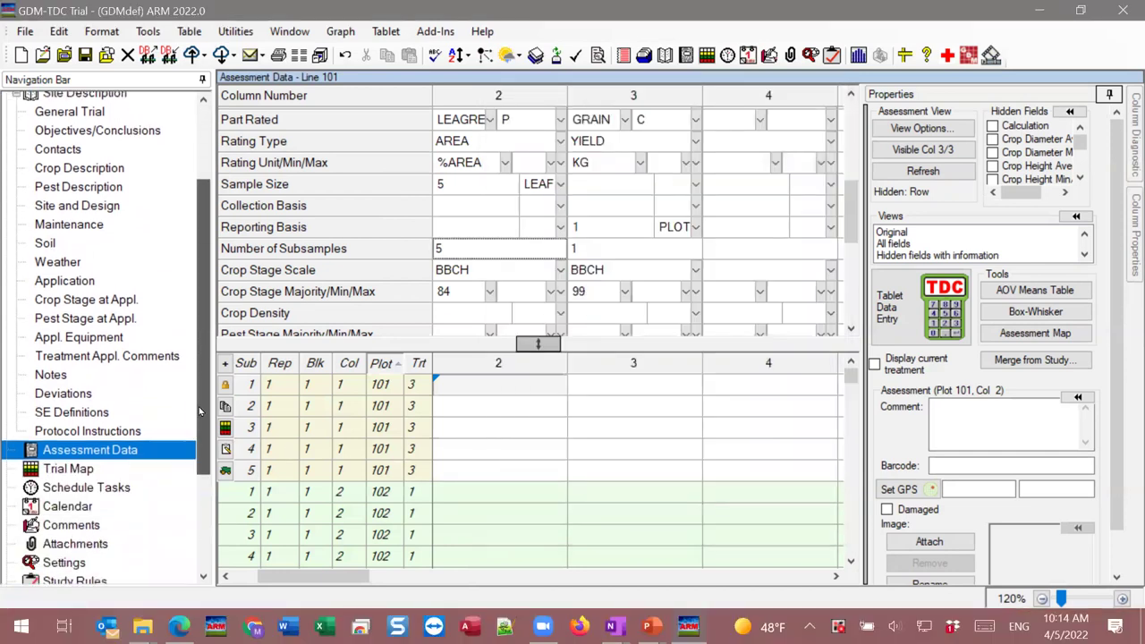
pyautogui.click(59, 468)
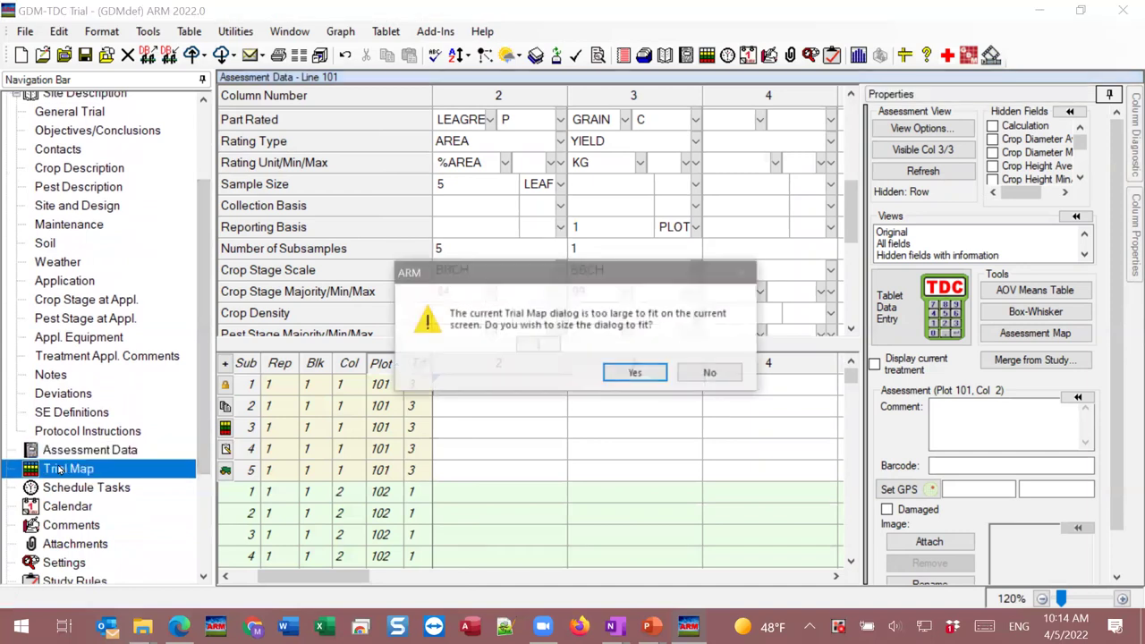
pyautogui.click(635, 373)
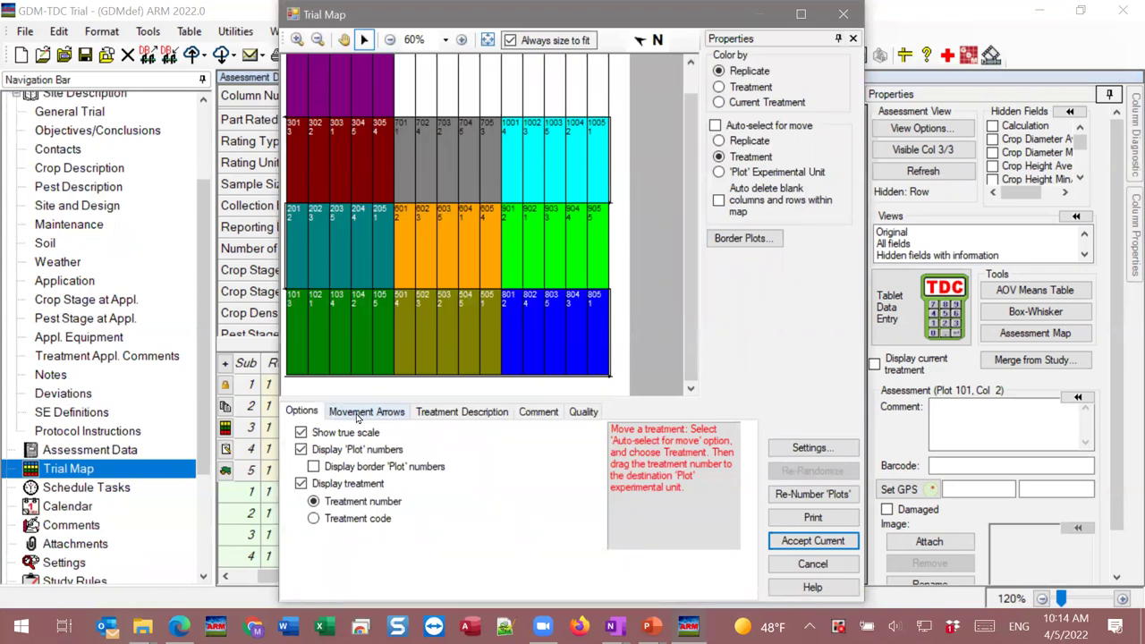
pyautogui.click(357, 413)
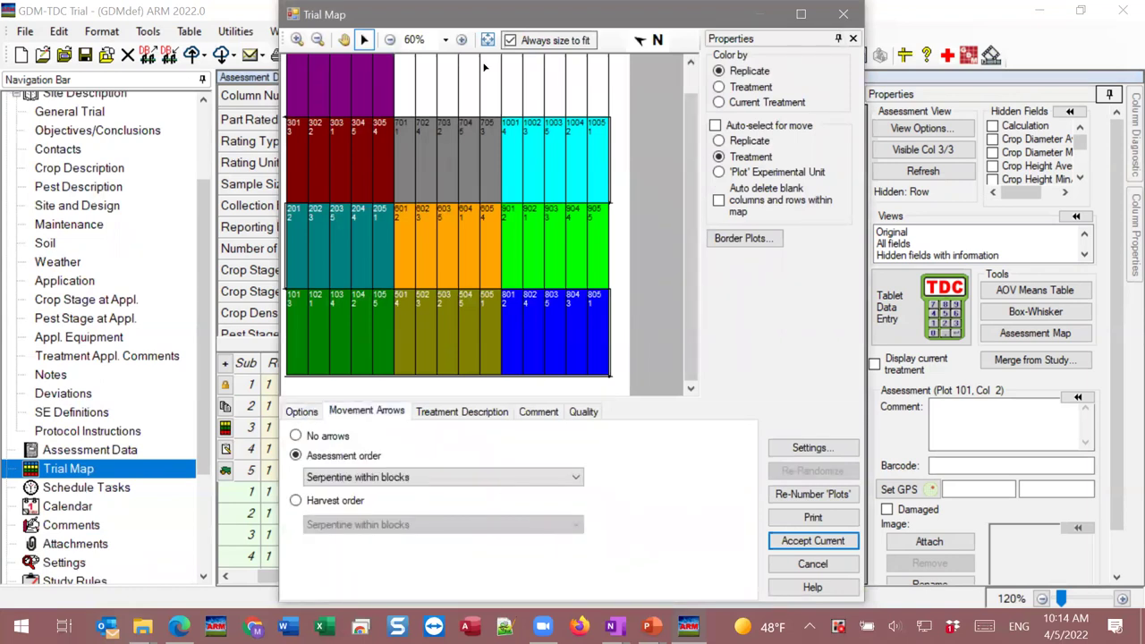
pyautogui.click(461, 40)
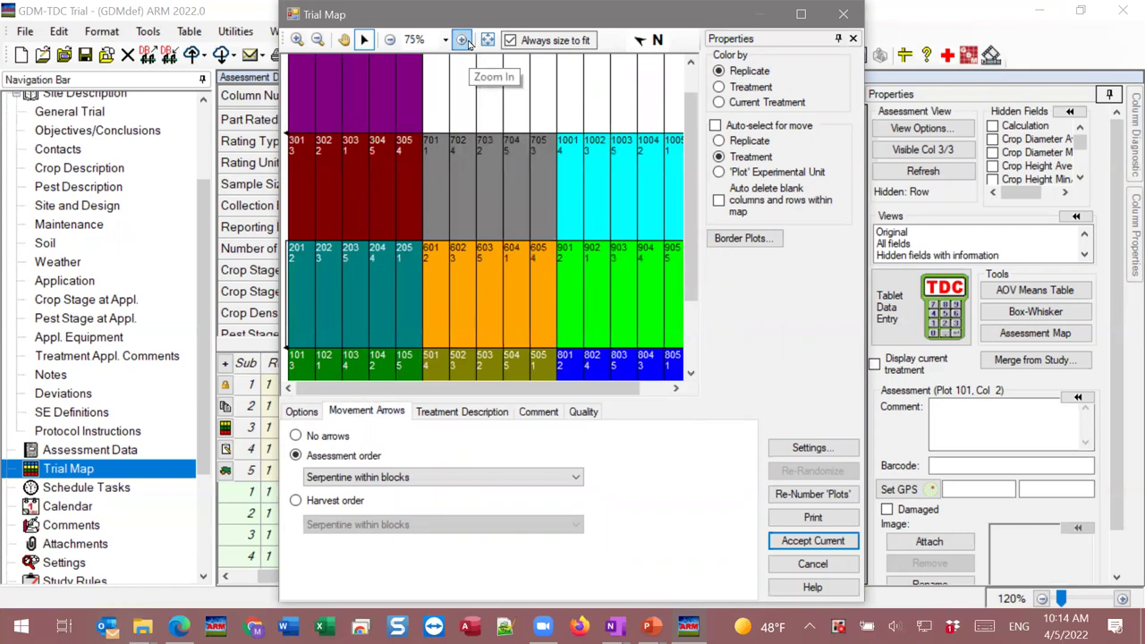
pyautogui.click(464, 41)
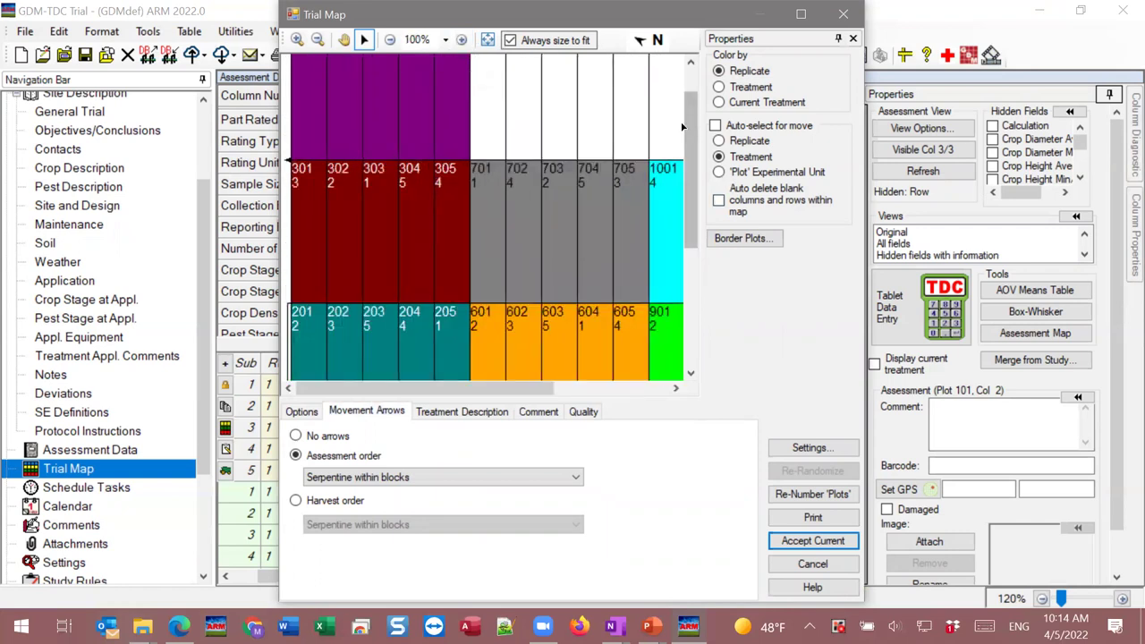
pyautogui.moveTo(692, 133); pyautogui.dragTo(652, 333)
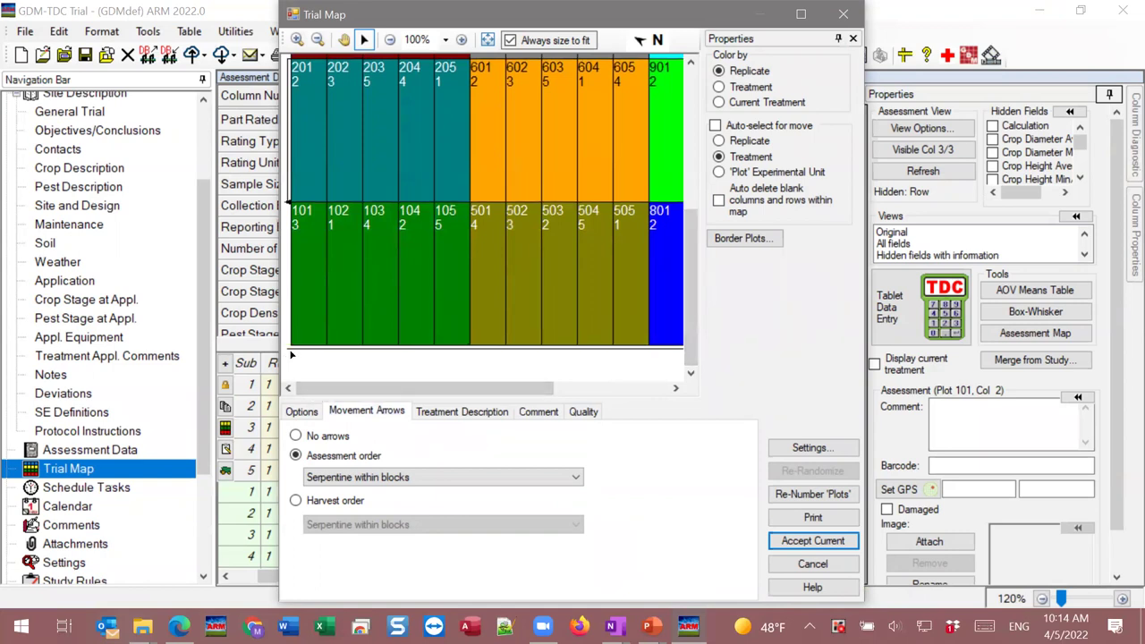
# Examine the assessment path across the front row of plots from 101 to 805 and the available assessment-order patterns.
pyautogui.moveTo(407, 390); pyautogui.dragTo(537, 386)
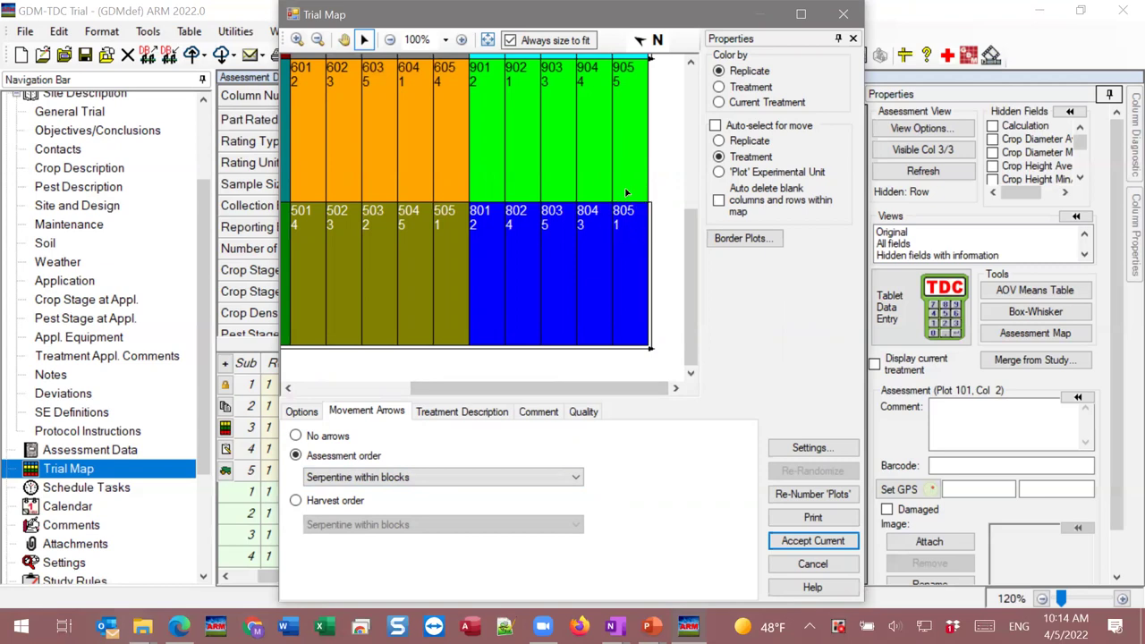
pyautogui.moveTo(541, 394); pyautogui.dragTo(352, 386)
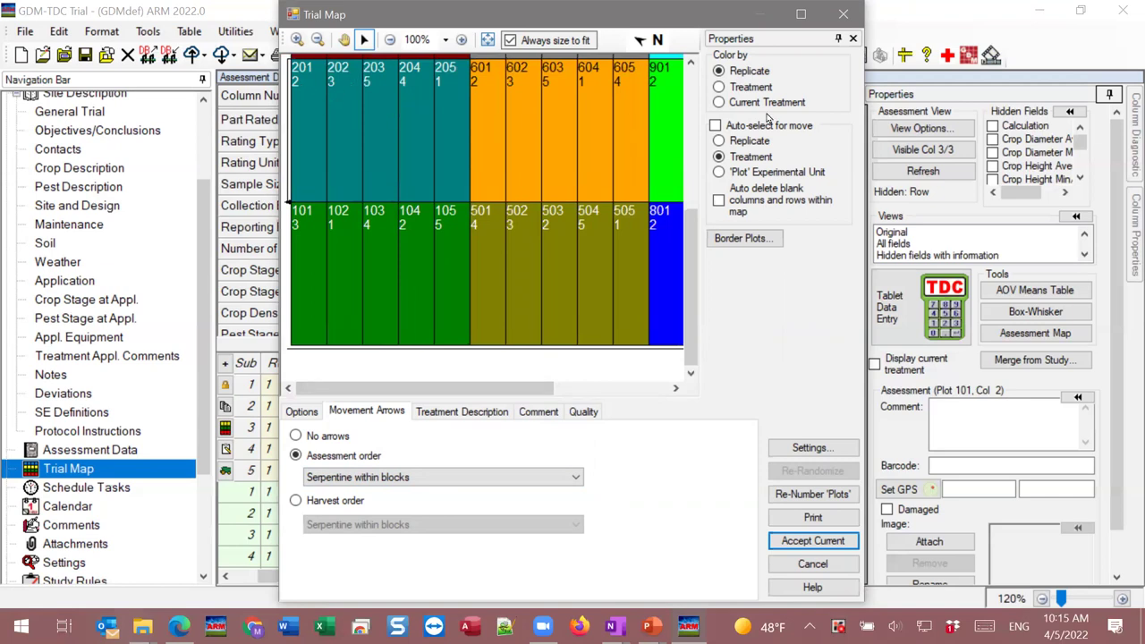
pyautogui.moveTo(362, 388); pyautogui.dragTo(476, 387)
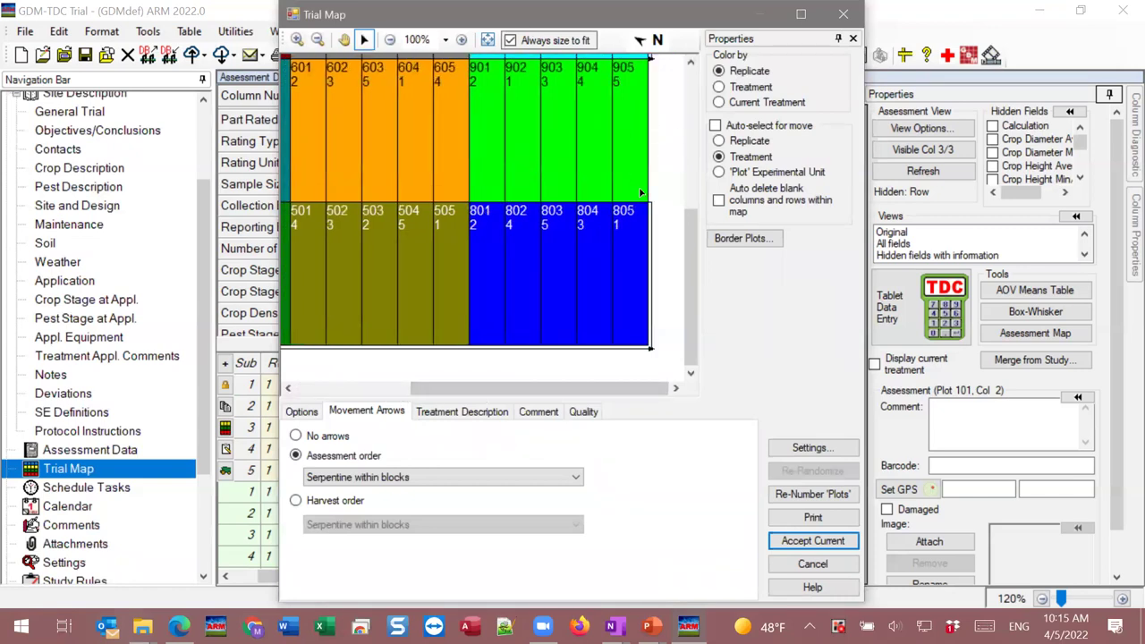
pyautogui.click(575, 477)
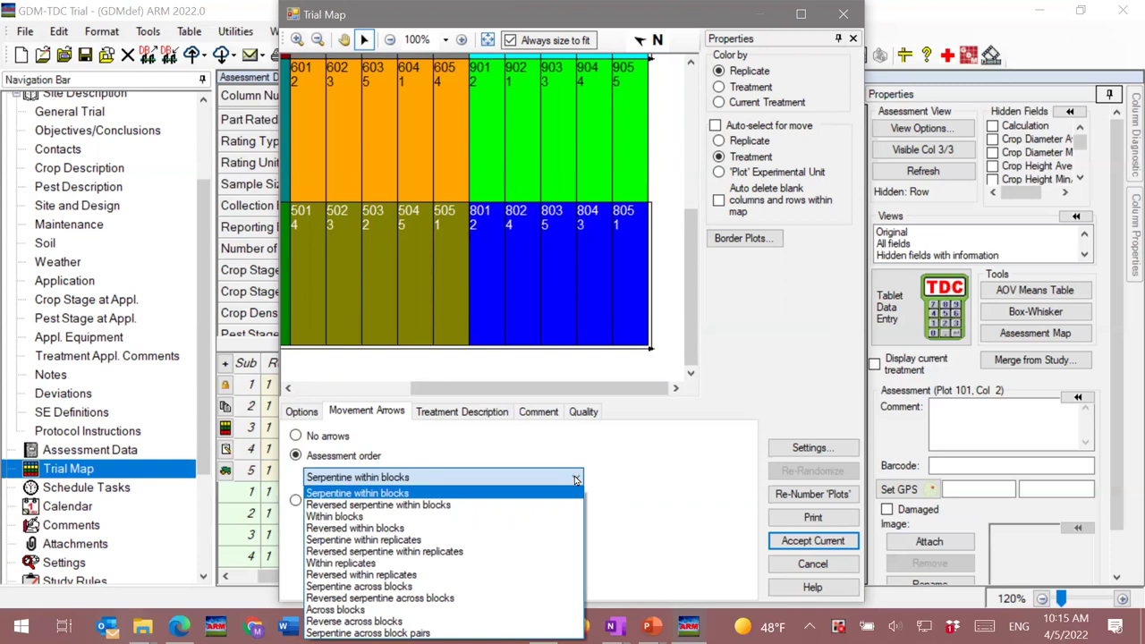
pyautogui.click(575, 477)
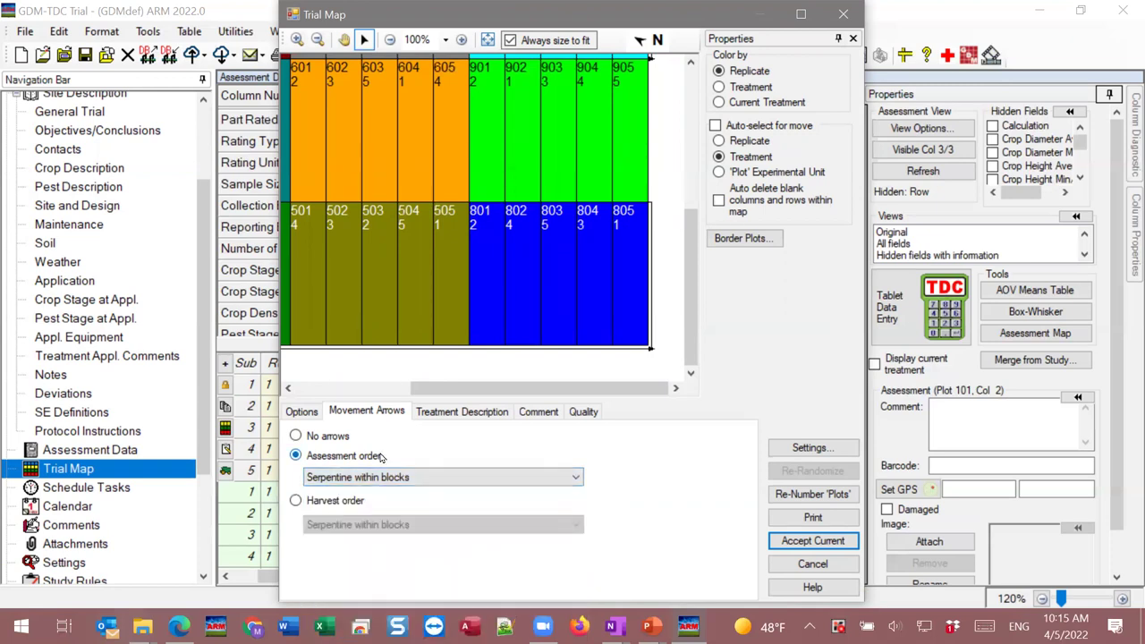
# Set the harvest order to Within blocks, and accept the trial map with the assessment-order arrows displayed.
pyautogui.click(329, 499)
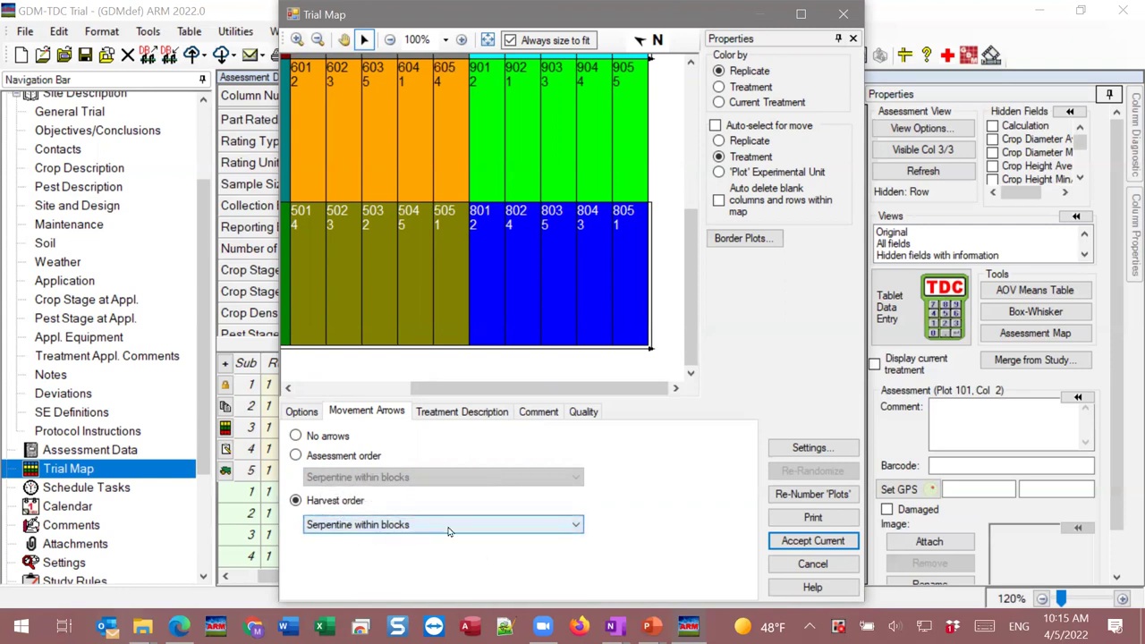
pyautogui.click(380, 531)
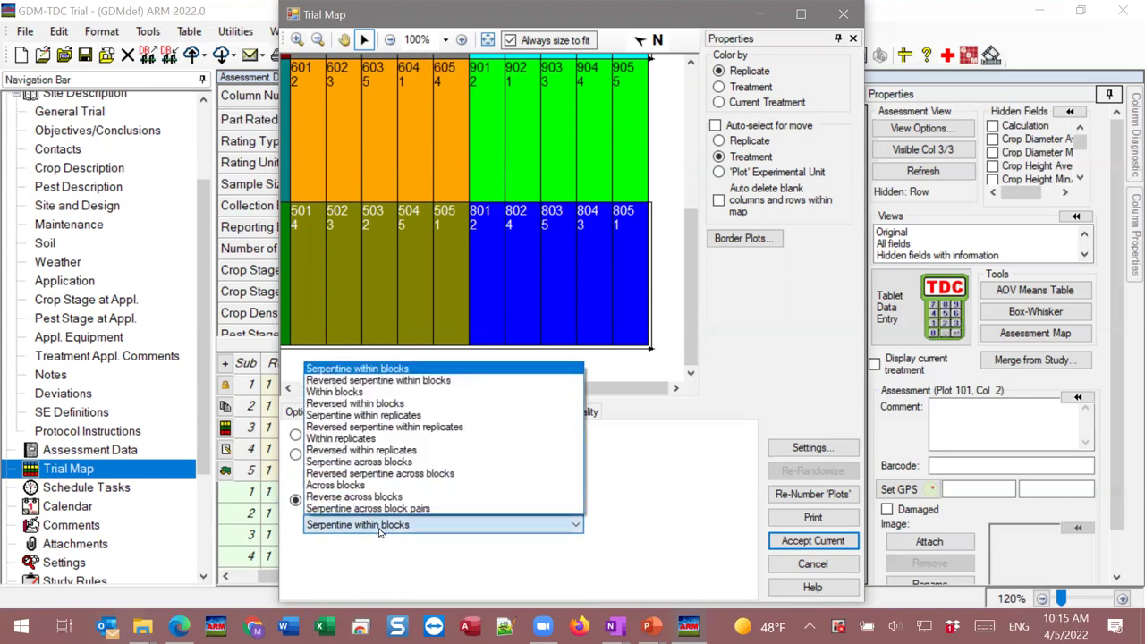
pyautogui.click(385, 438)
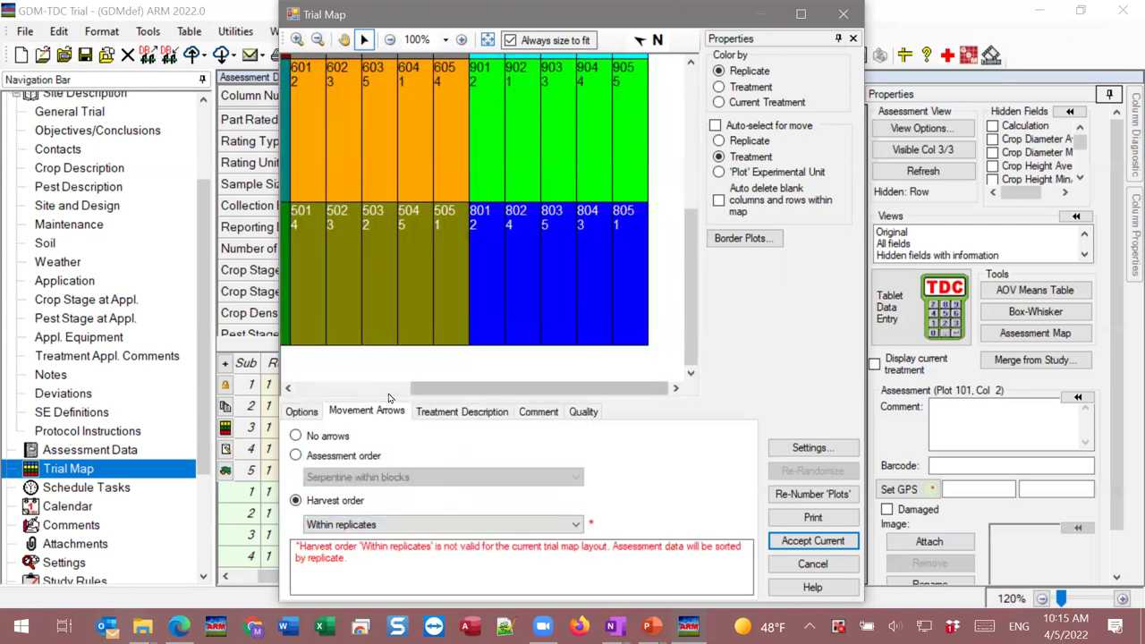
pyautogui.click(378, 527)
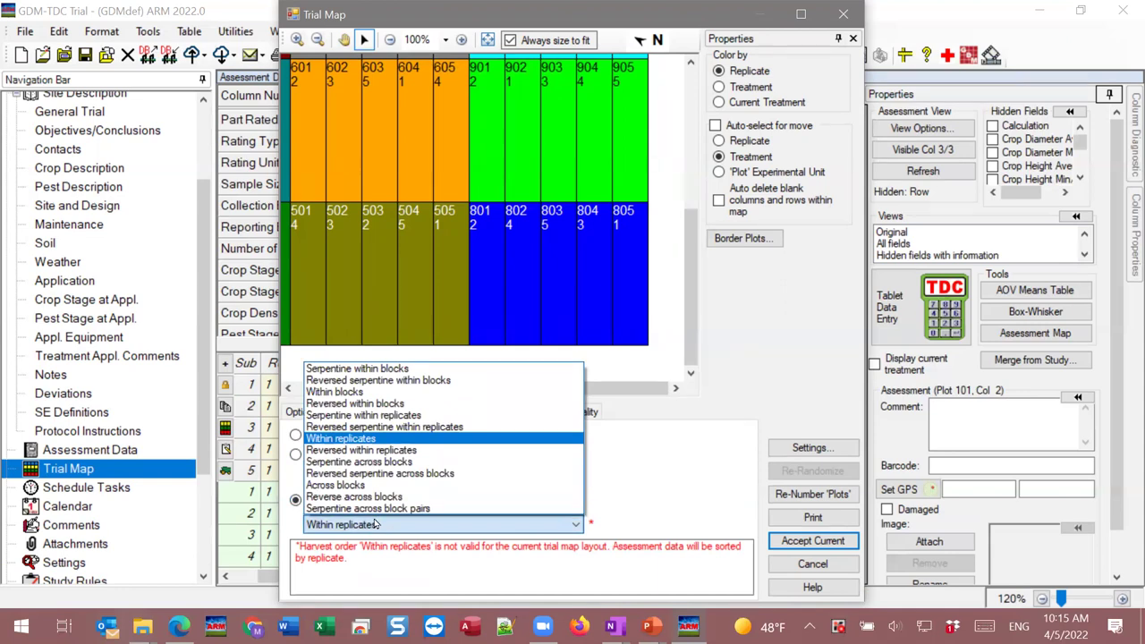
pyautogui.click(339, 392)
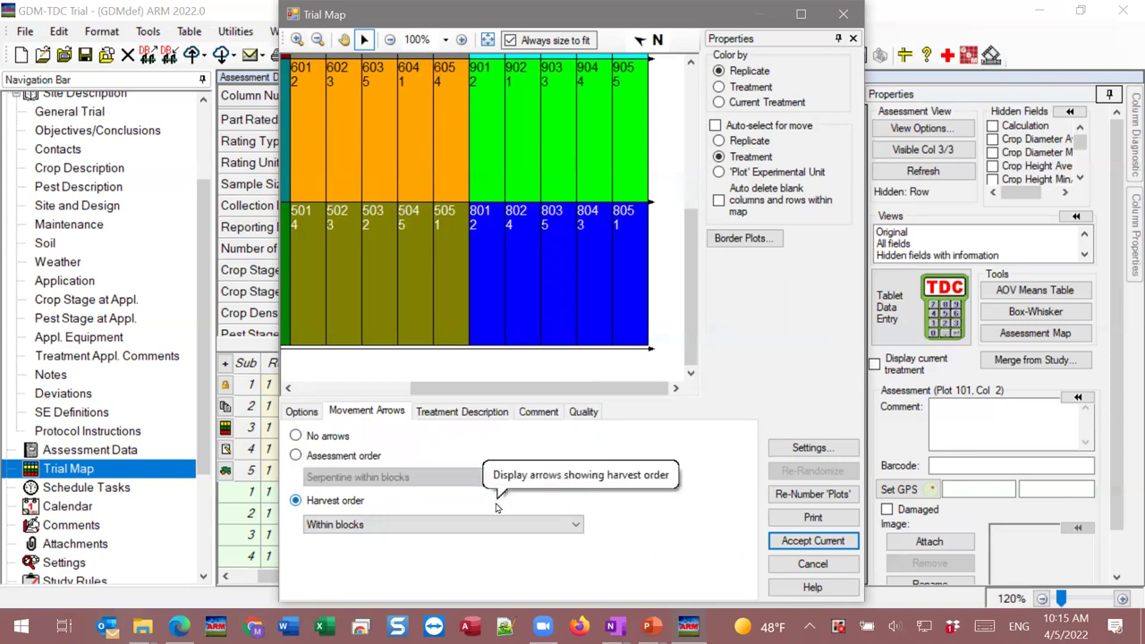
pyautogui.click(325, 456)
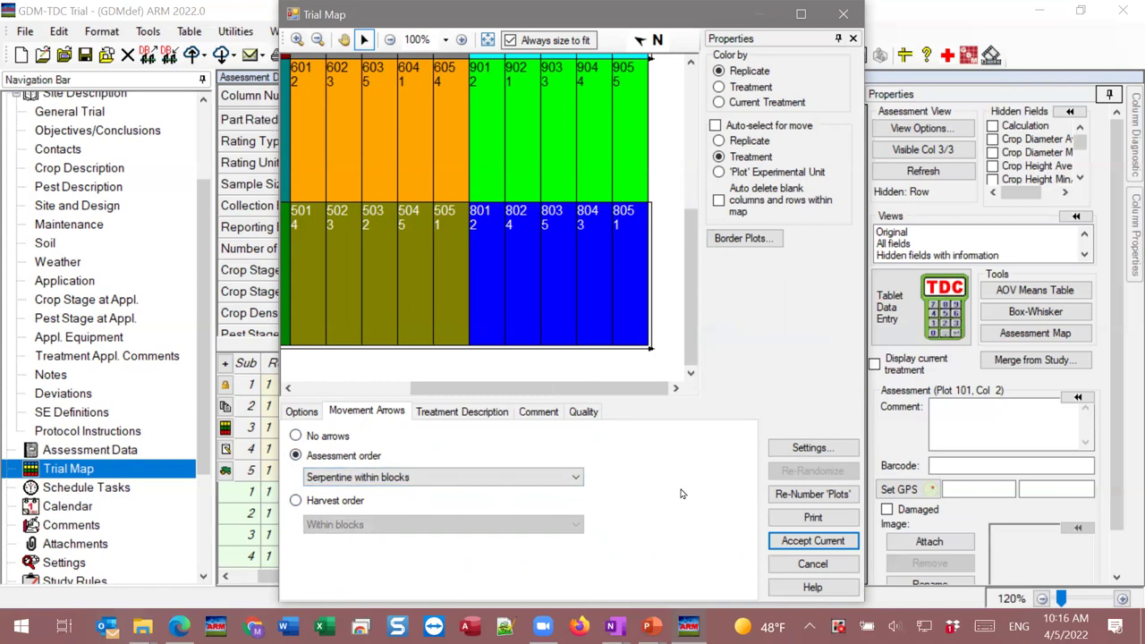
pyautogui.click(805, 547)
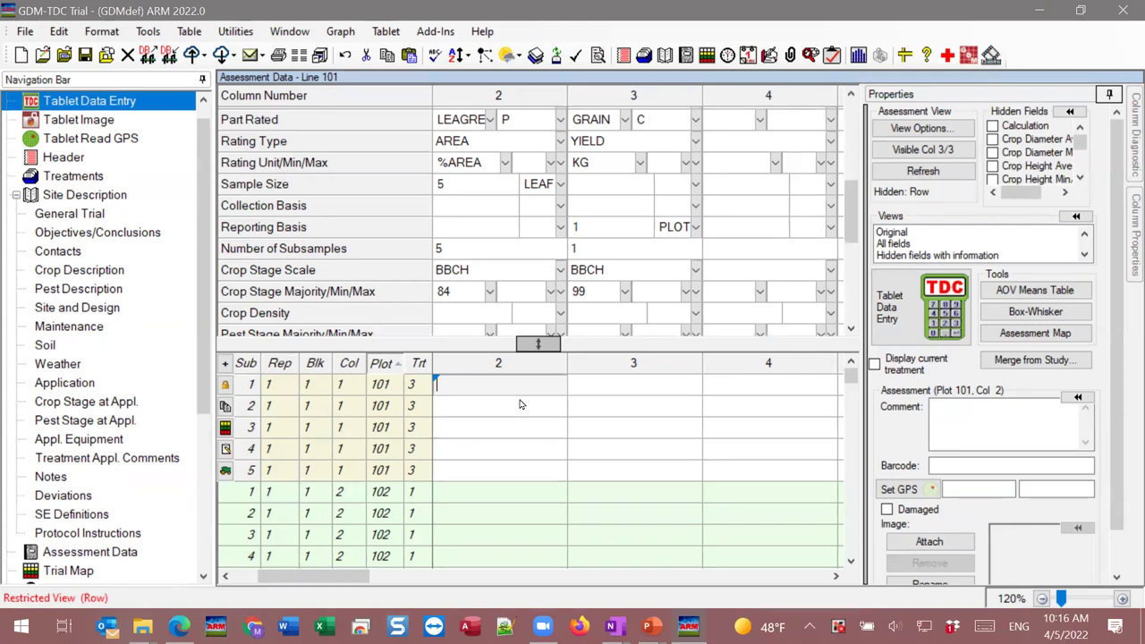
# Open the Tablet Data Entry options and choose the Default - Tablet Data Entry view after reviewing the available views.
pyautogui.click(921, 304)
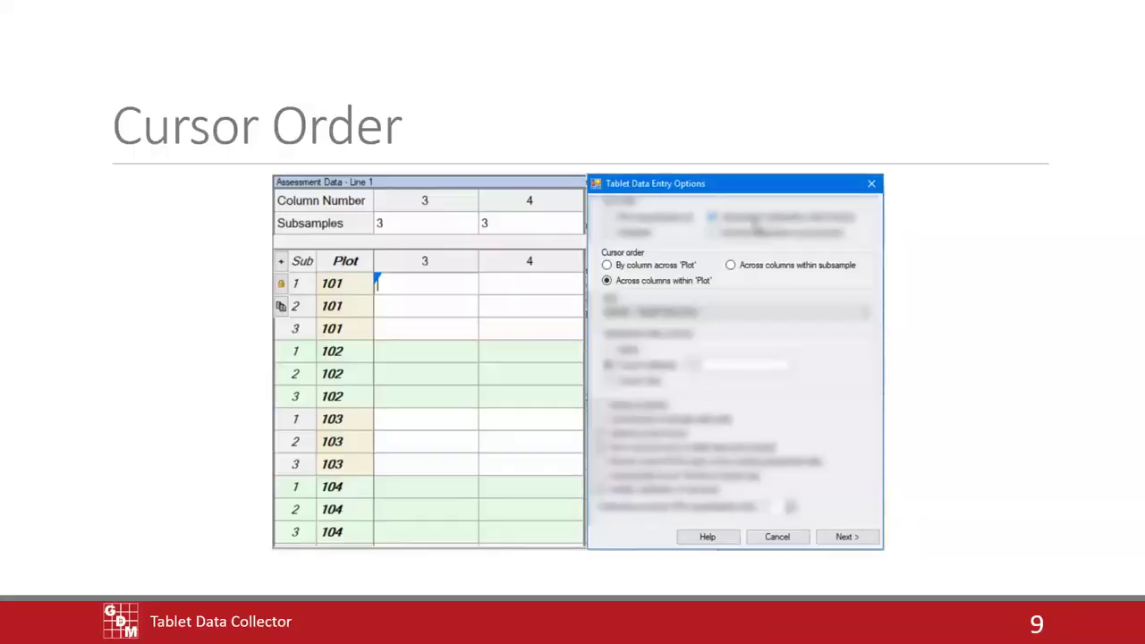
pyautogui.moveTo(716, 260)
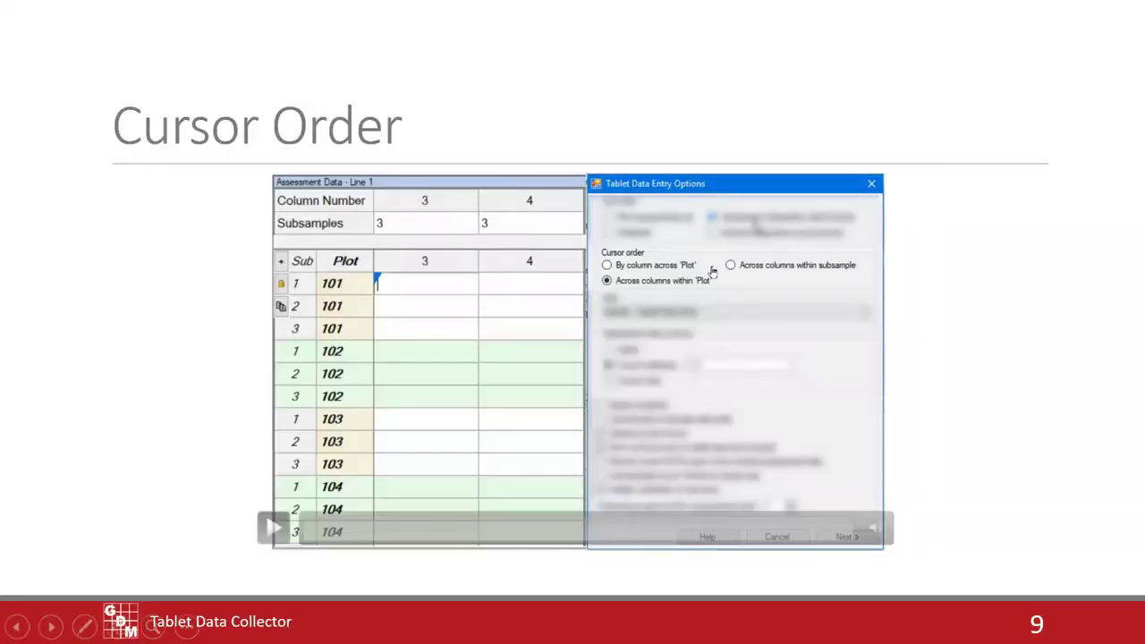
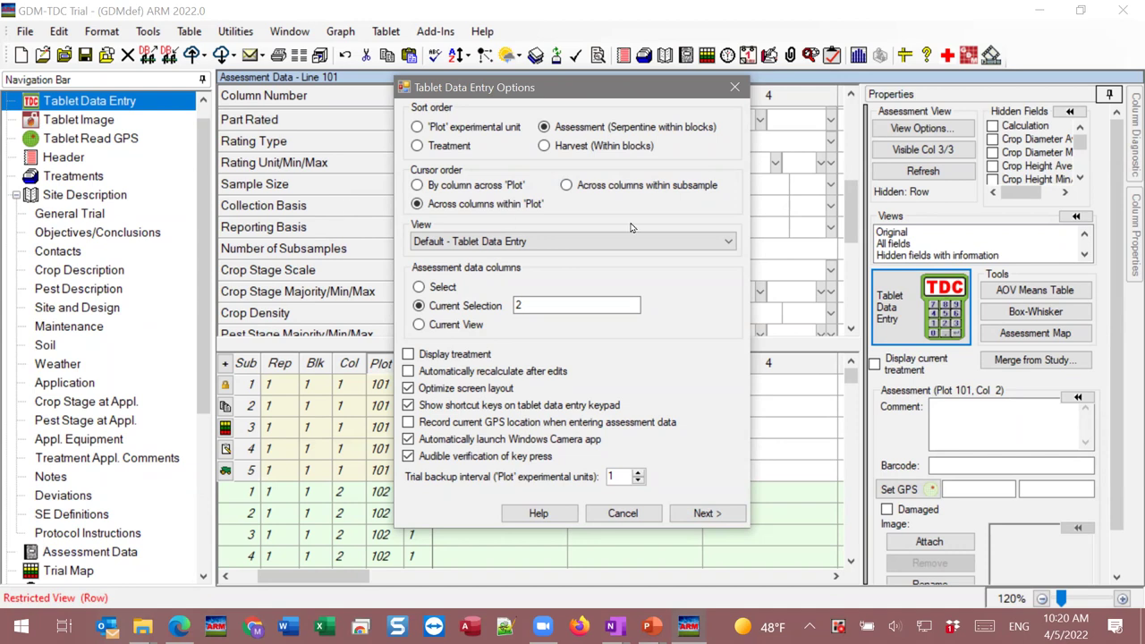
pyautogui.click(728, 243)
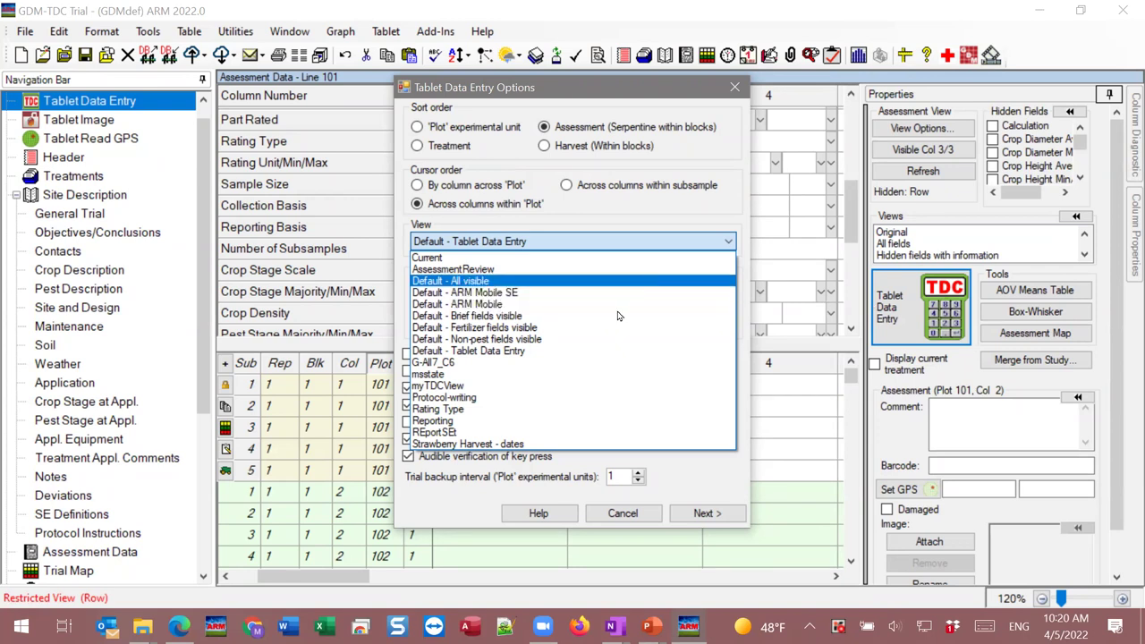
pyautogui.click(611, 351)
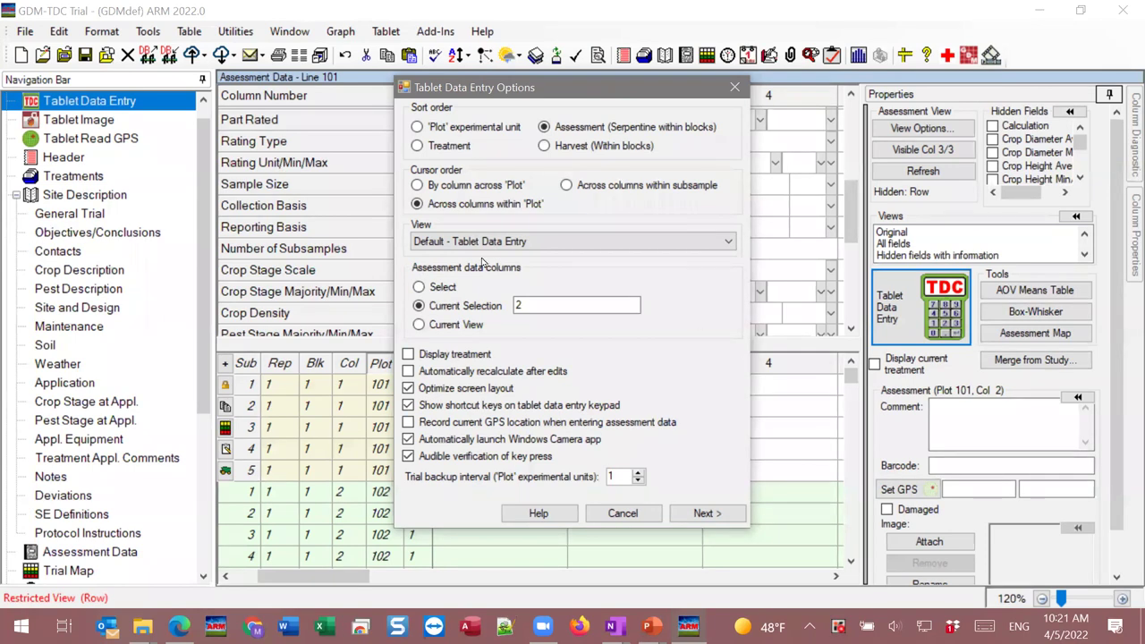
# Specify assessment columns 2 and 3 as the current selection for tablet data entry.
pyautogui.click(440, 287)
pyautogui.click(419, 306)
pyautogui.click(579, 304)
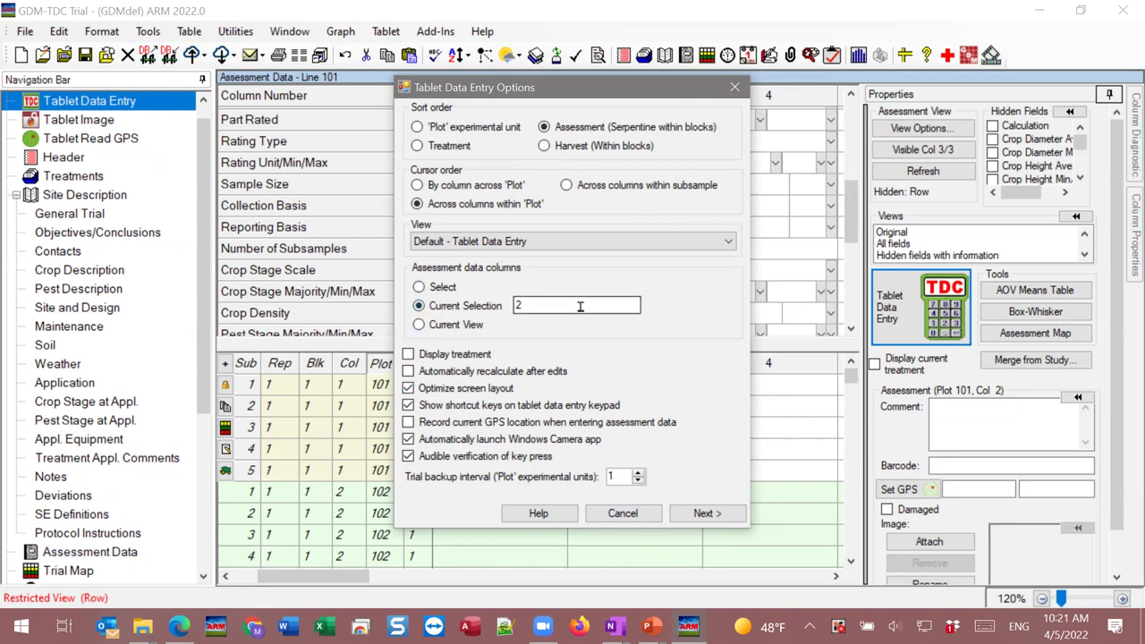
pyautogui.click(570, 304)
pyautogui.write('3')
pyautogui.press('BackSpace')
pyautogui.press('BackSpace')
pyautogui.write('-8')
pyautogui.press('BackSpace')
pyautogui.press('BackSpace')
pyautogui.write('3')
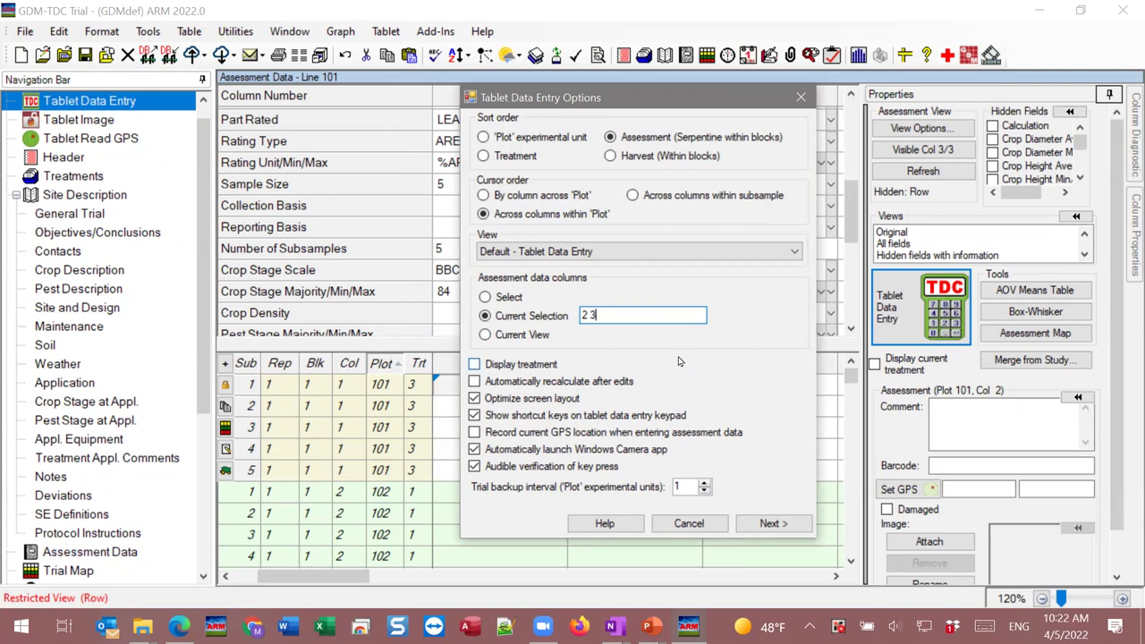
# Turn off automatic launching of the Windows Camera app and keep the trial backup interval at 1 plot.
pyautogui.moveTo(670, 99); pyautogui.dragTo(553, 73)
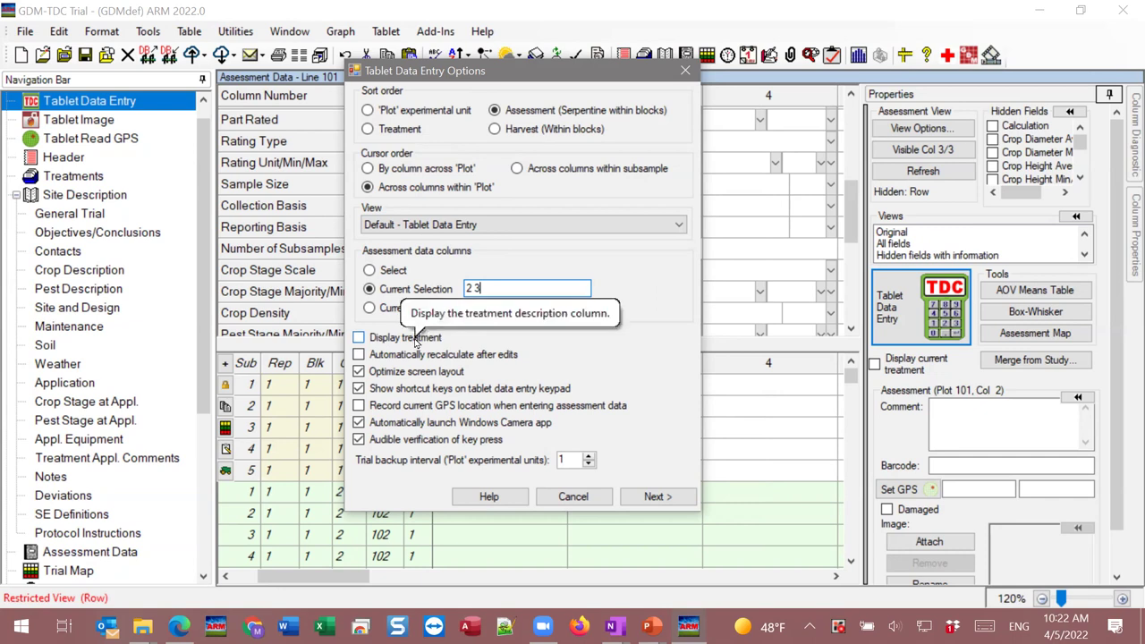
pyautogui.moveTo(399, 71); pyautogui.dragTo(507, 77)
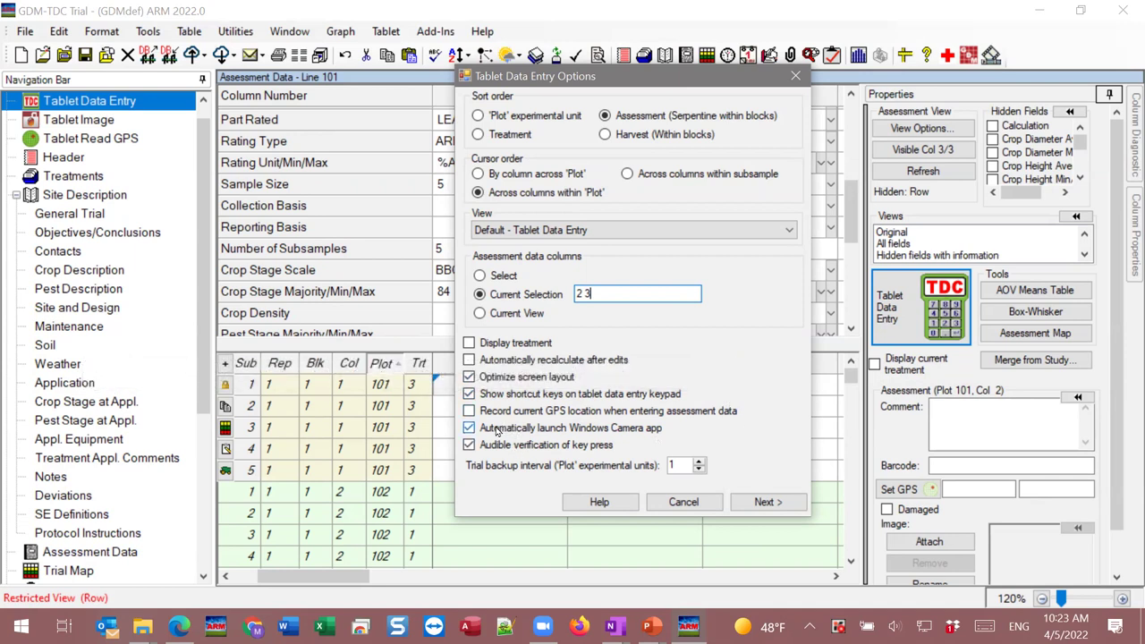
pyautogui.click(610, 427)
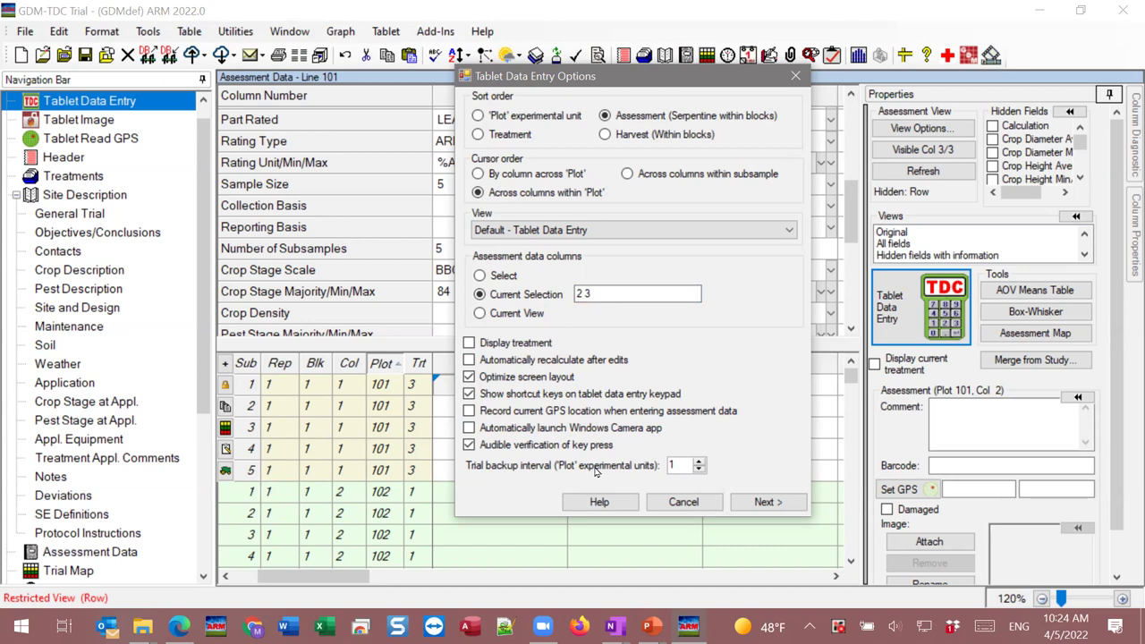
pyautogui.click(701, 461)
pyautogui.click(701, 461)
pyautogui.click(701, 471)
pyautogui.click(701, 470)
# Start tablet data entry with the existing image options and review the header fields of columns 2 and 3.
pyautogui.click(762, 503)
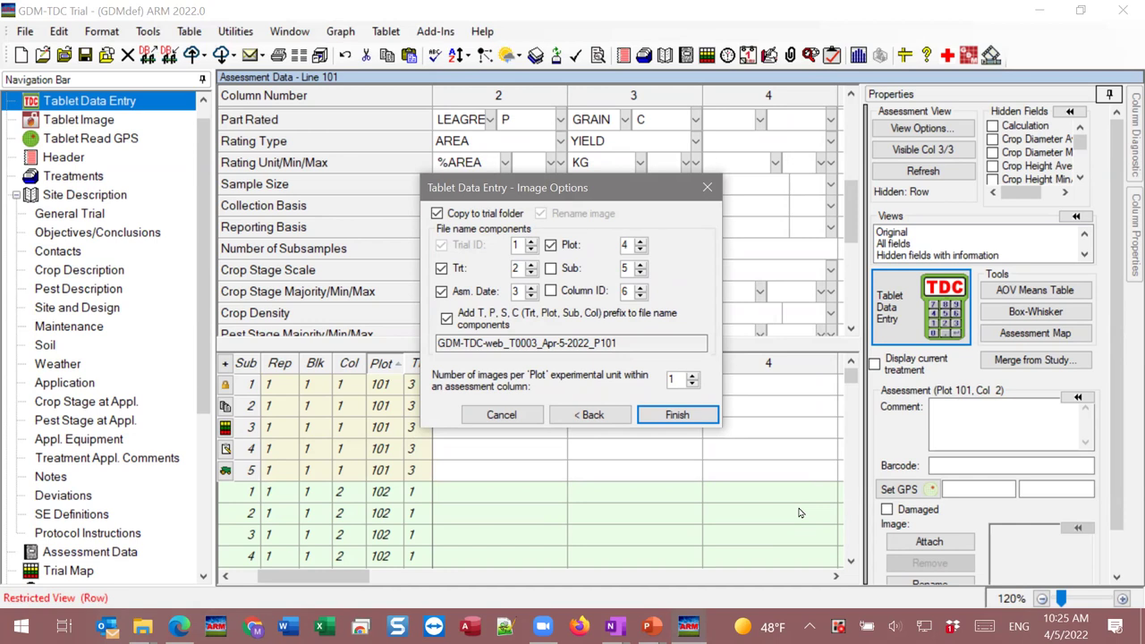
pyautogui.click(650, 421)
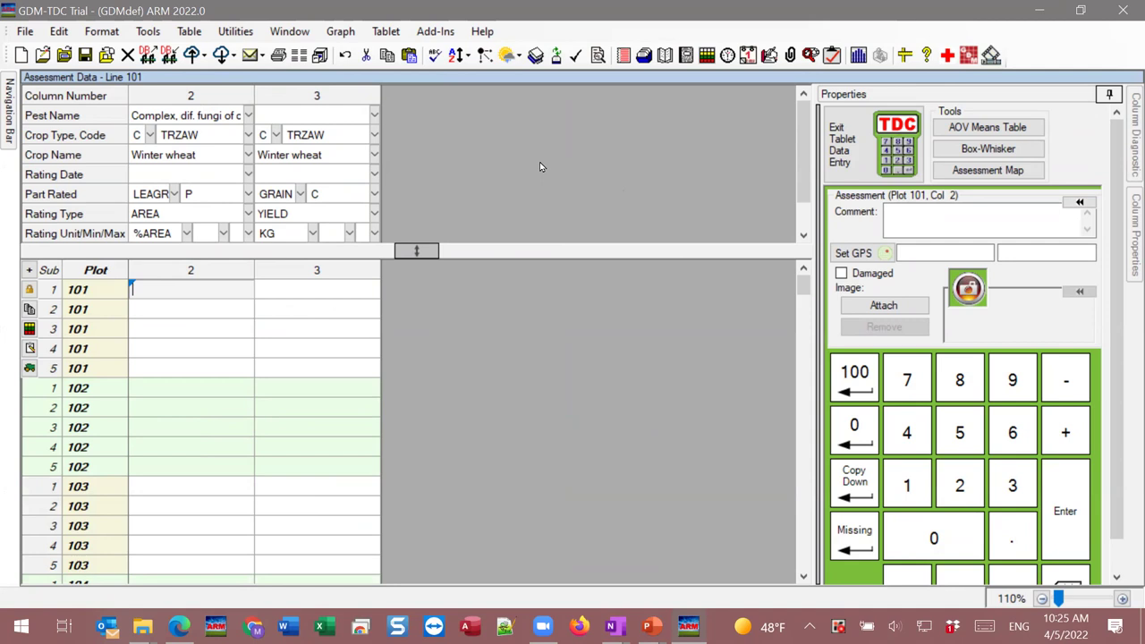
pyautogui.moveTo(801, 154); pyautogui.dragTo(159, 194)
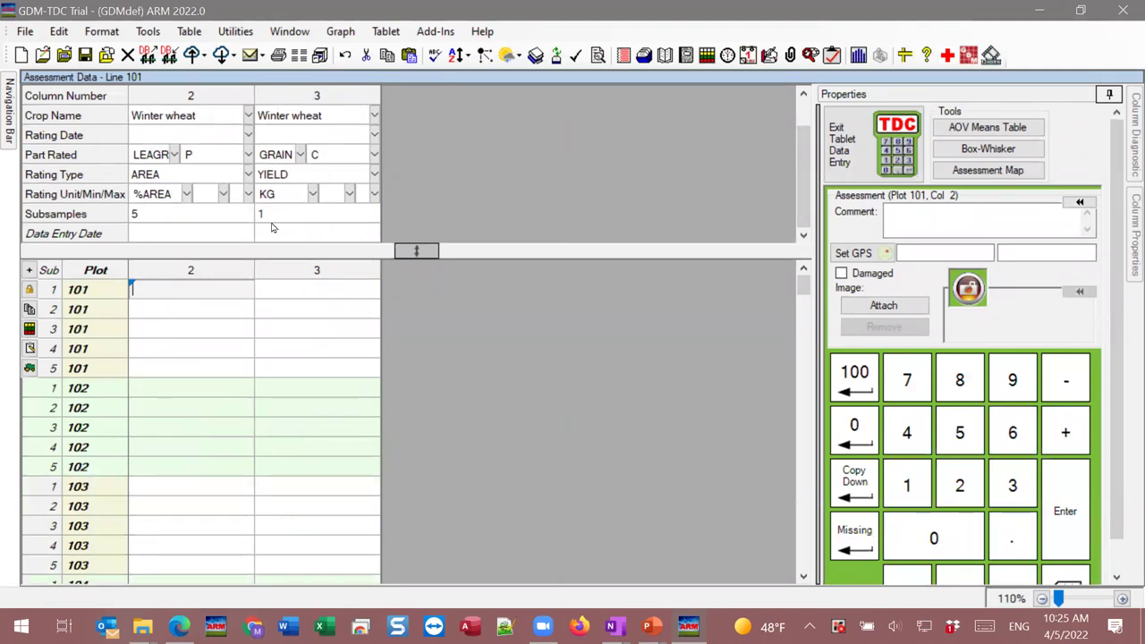
pyautogui.scroll(1, 80, 182)
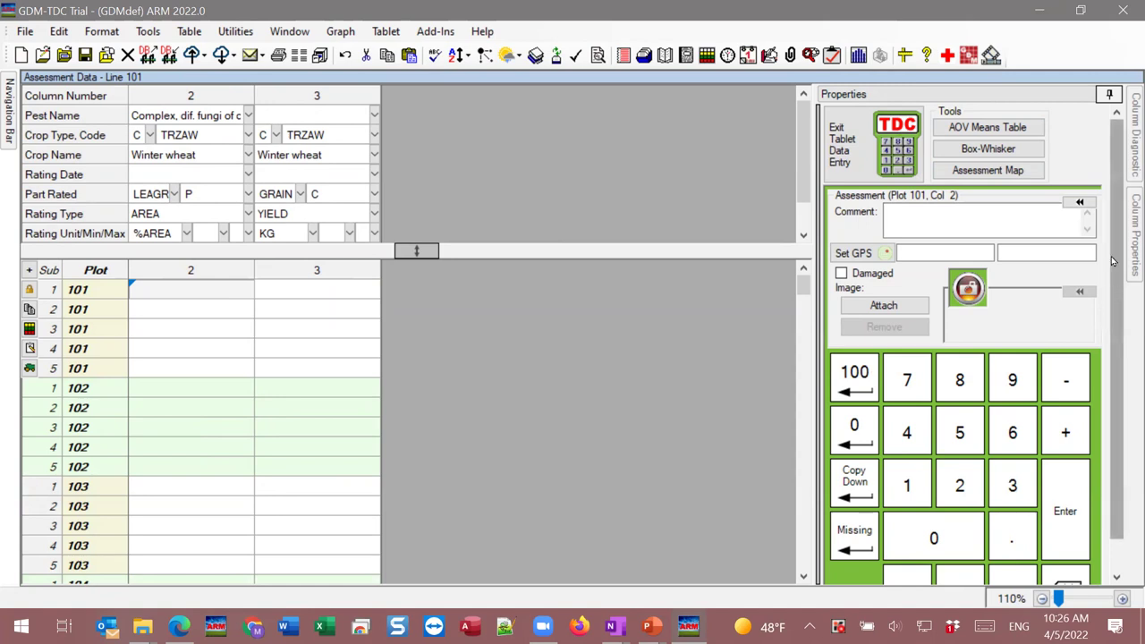
# Reduce the height of the tablet data entry keypad until all of its key rows fit in the properties area.
pyautogui.moveTo(1114, 255); pyautogui.dragTo(1115, 363)
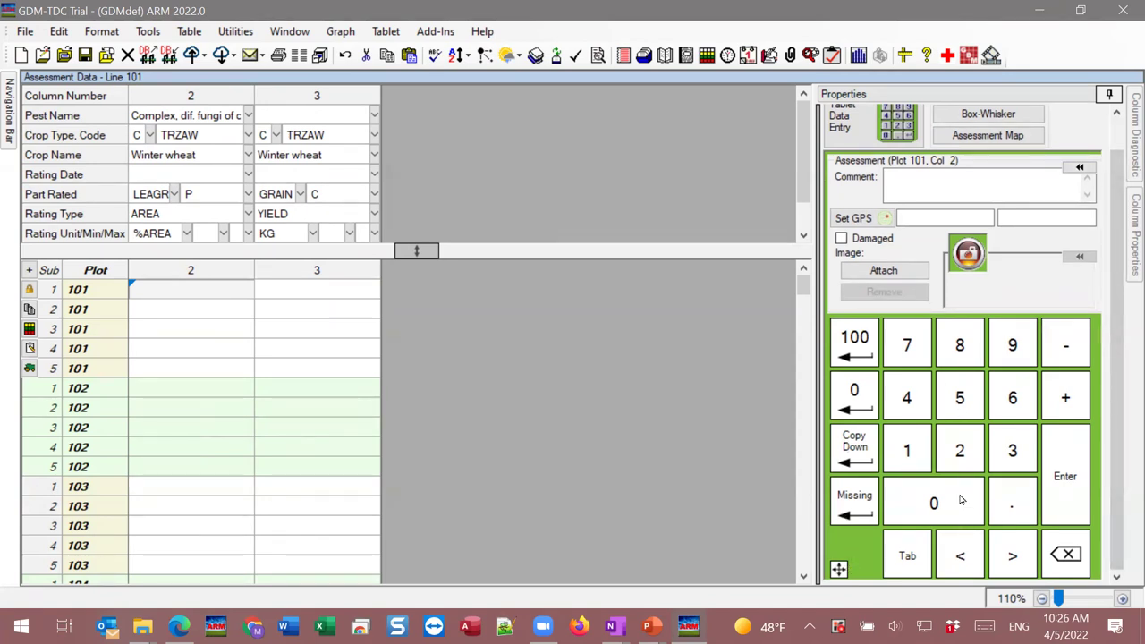
pyautogui.click(839, 568)
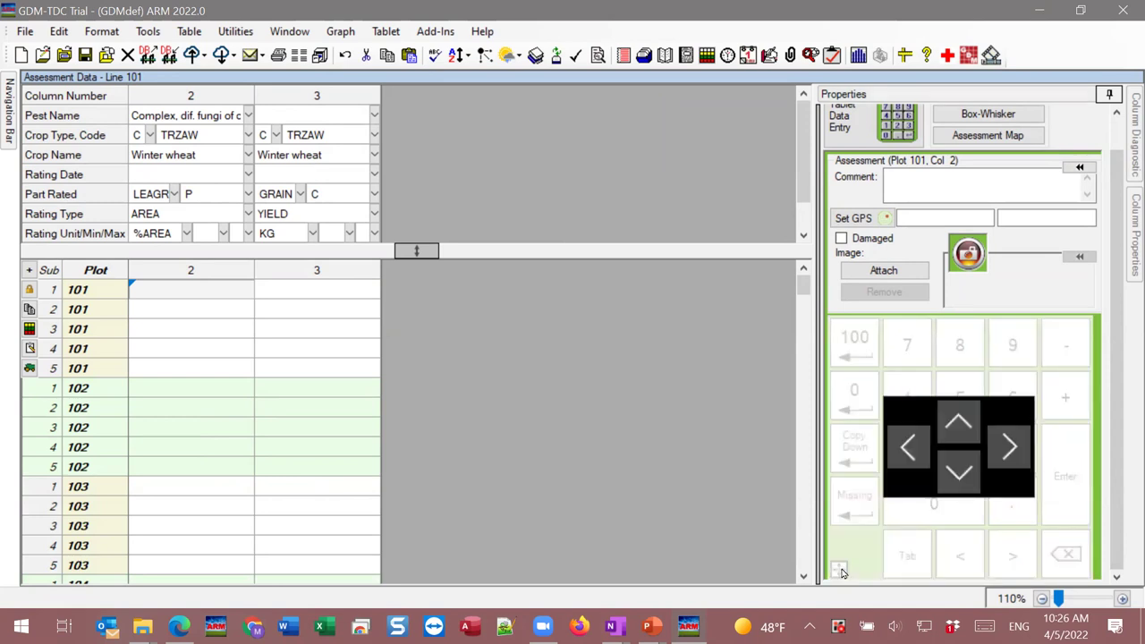
pyautogui.scroll(2, 908, 447)
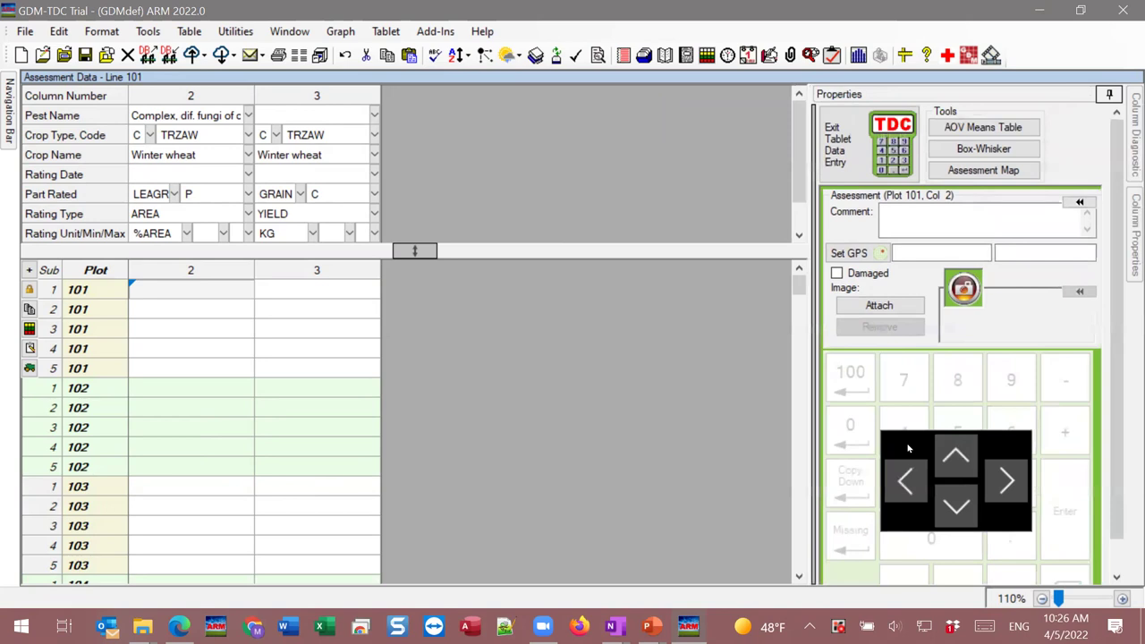
pyautogui.click(955, 453)
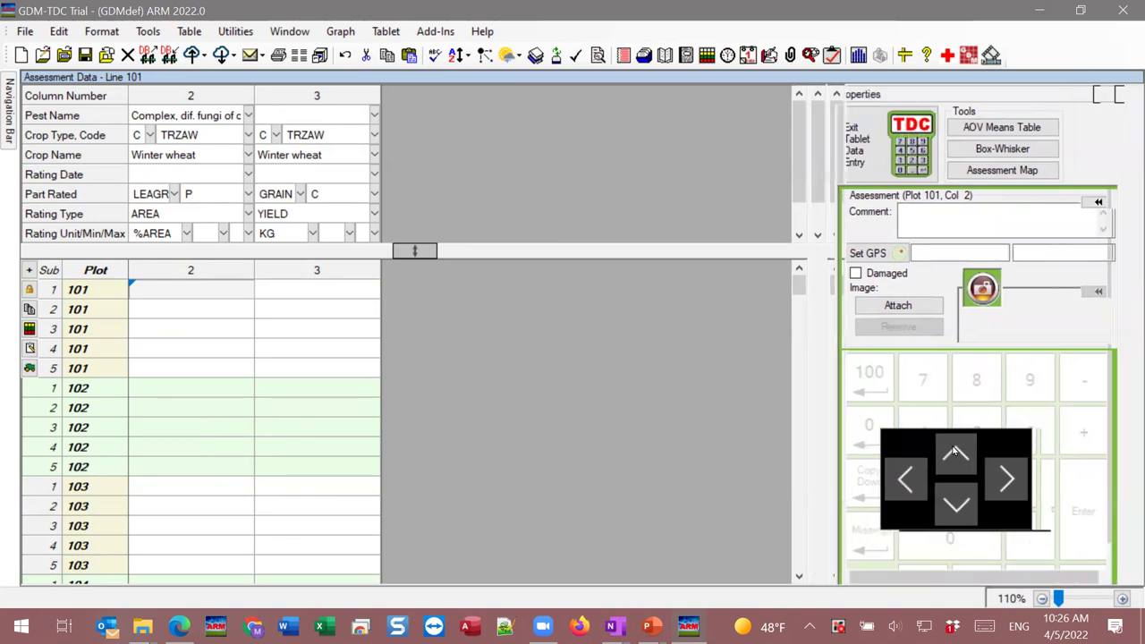
pyautogui.click(955, 451)
pyautogui.click(955, 452)
pyautogui.click(955, 450)
pyautogui.click(954, 449)
pyautogui.click(954, 450)
pyautogui.click(954, 450)
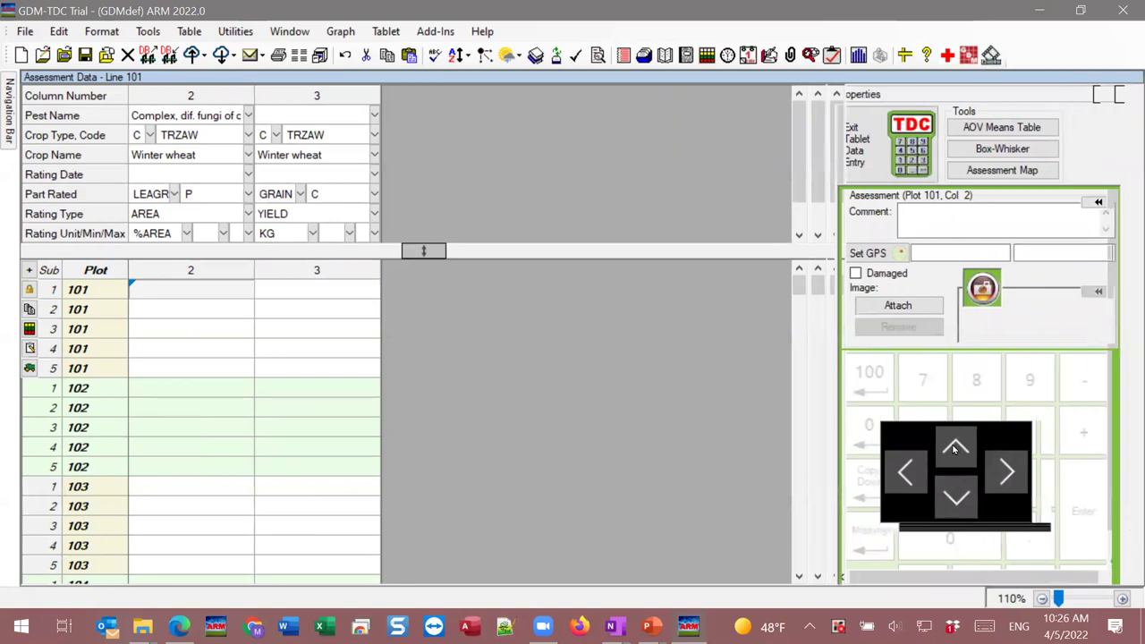
pyautogui.click(954, 450)
pyautogui.click(954, 450)
pyautogui.click(954, 450)
pyautogui.click(954, 450)
pyautogui.click(954, 450)
pyautogui.click(954, 447)
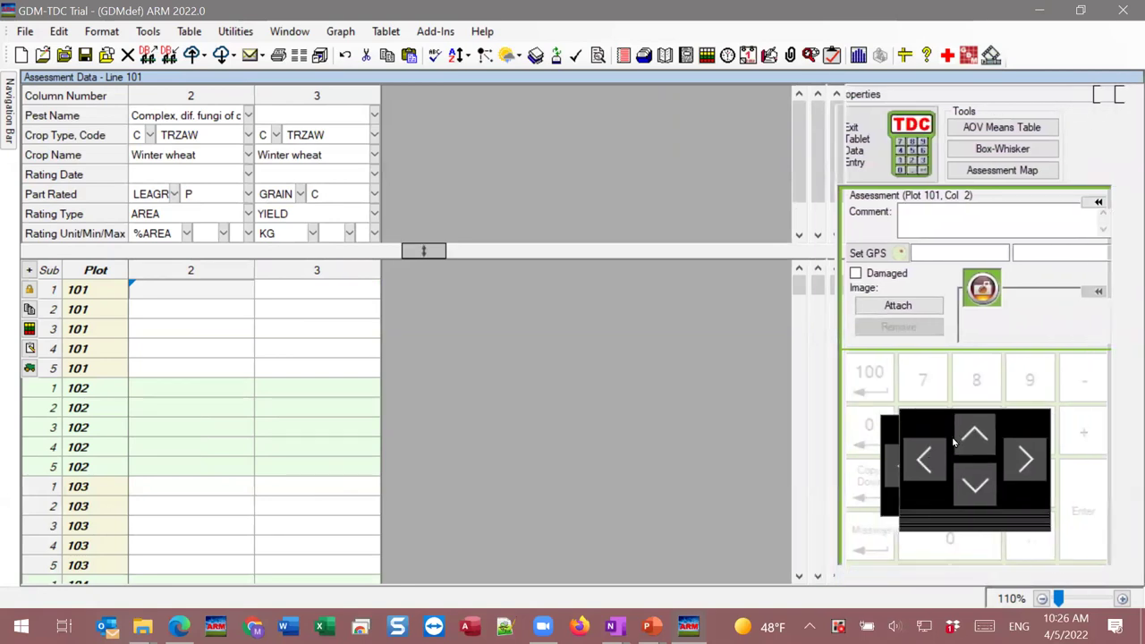
pyautogui.click(952, 443)
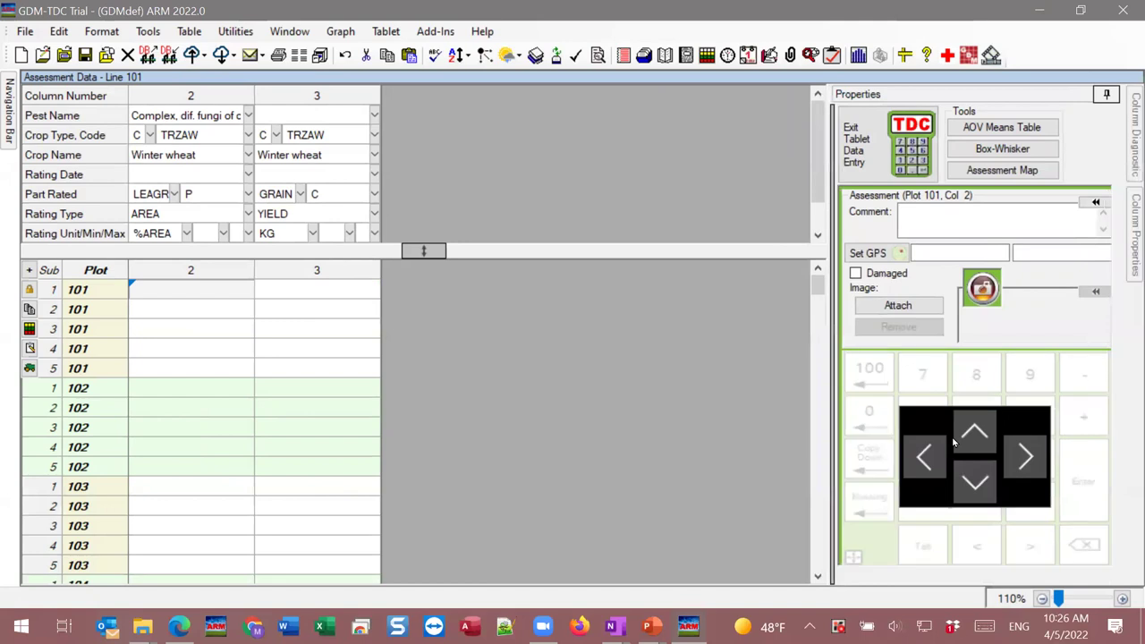
# Enlarge the tablet data entry keypad slightly in height and width, and finish resizing it.
pyautogui.click(978, 489)
pyautogui.click(980, 489)
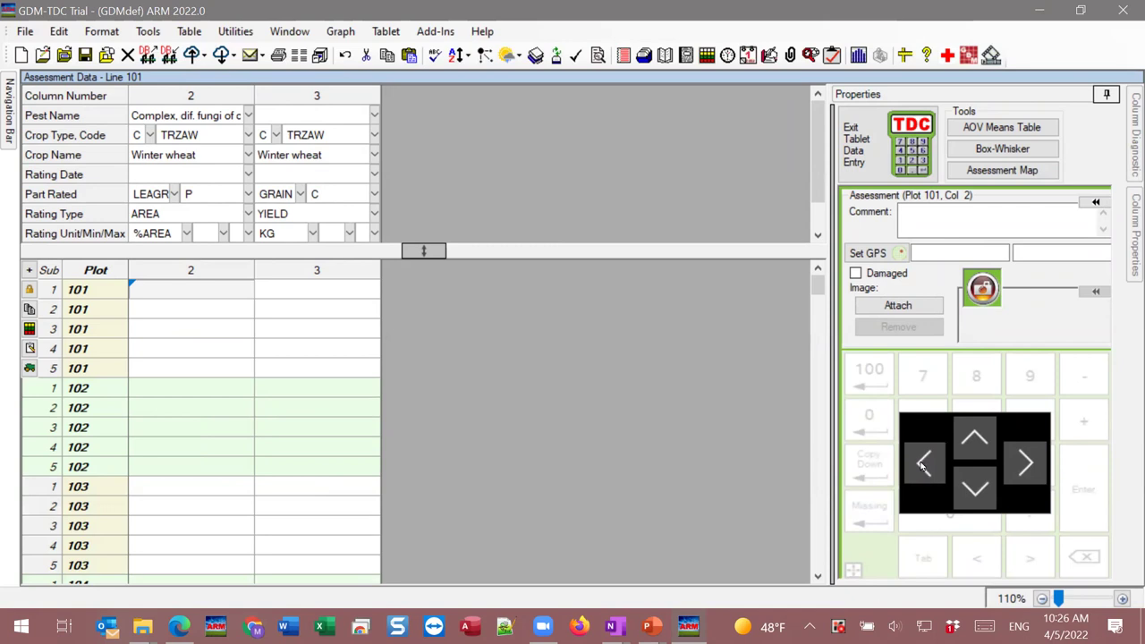
pyautogui.click(921, 463)
pyautogui.click(919, 464)
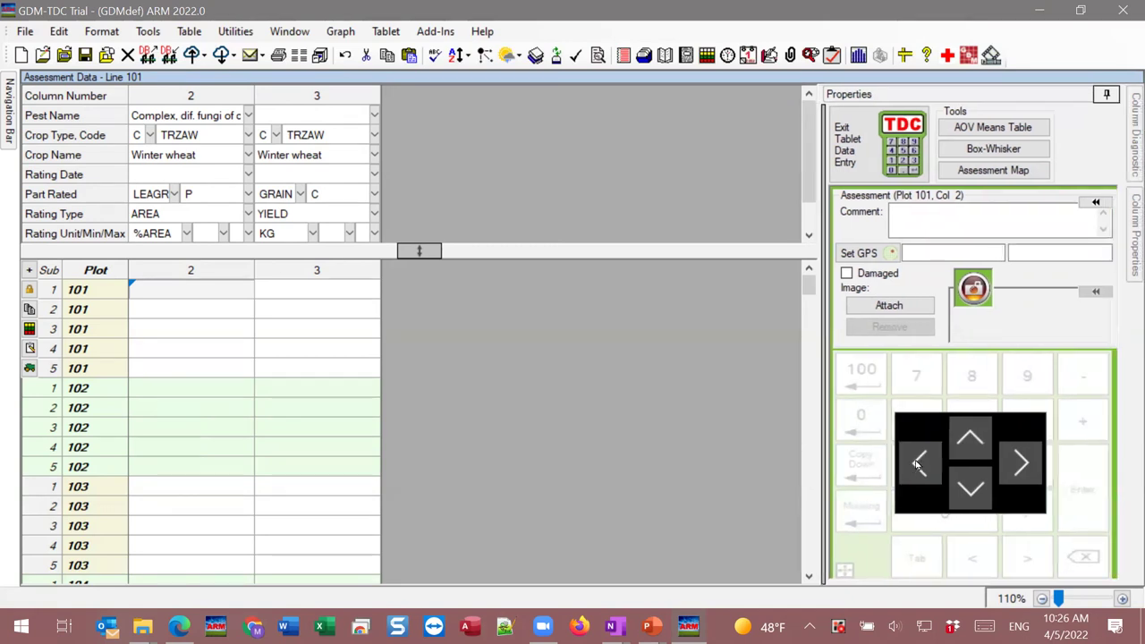
pyautogui.click(1014, 375)
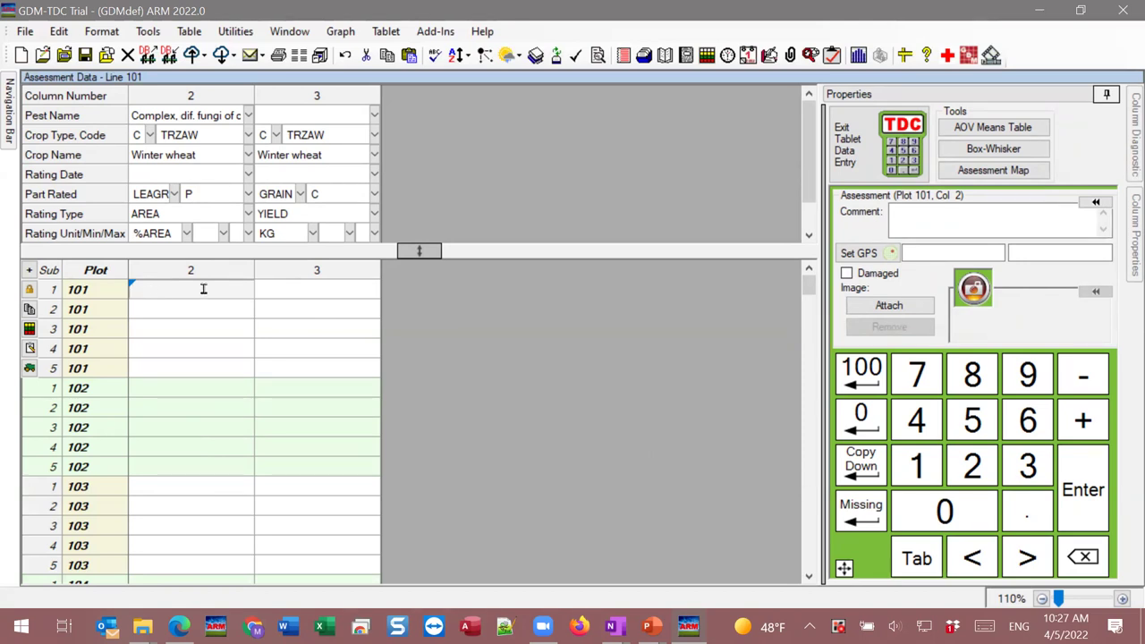
# Enter 14 and 15 as the column 2 ratings for subsamples 1 and 2 of plot 101.
pyautogui.scroll(-2, 809, 179)
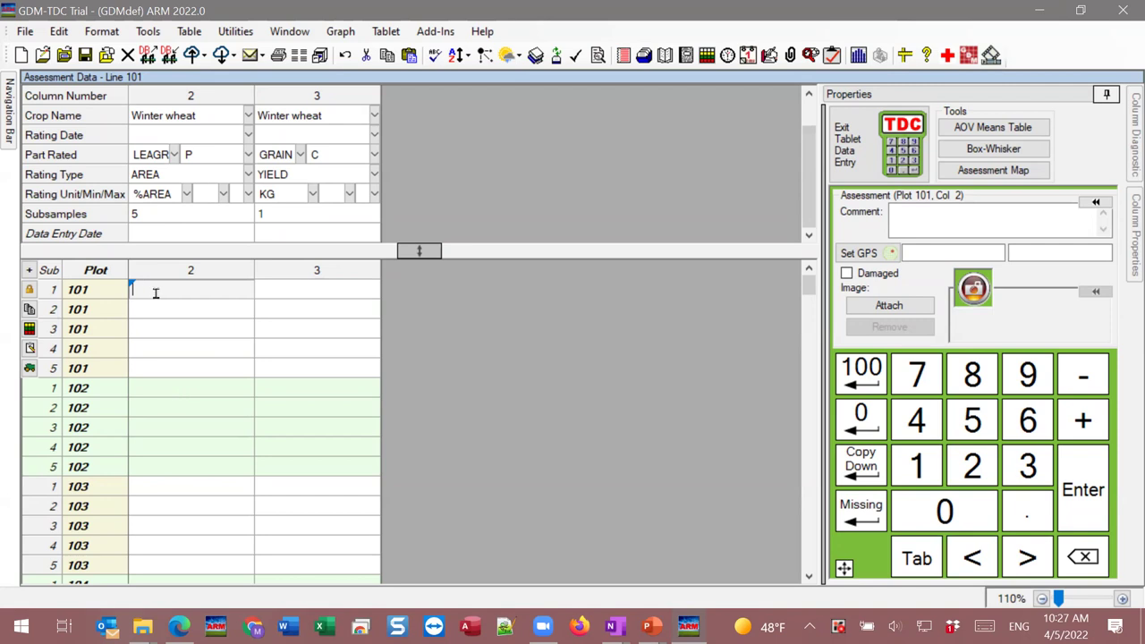
pyautogui.click(935, 466)
pyautogui.click(935, 417)
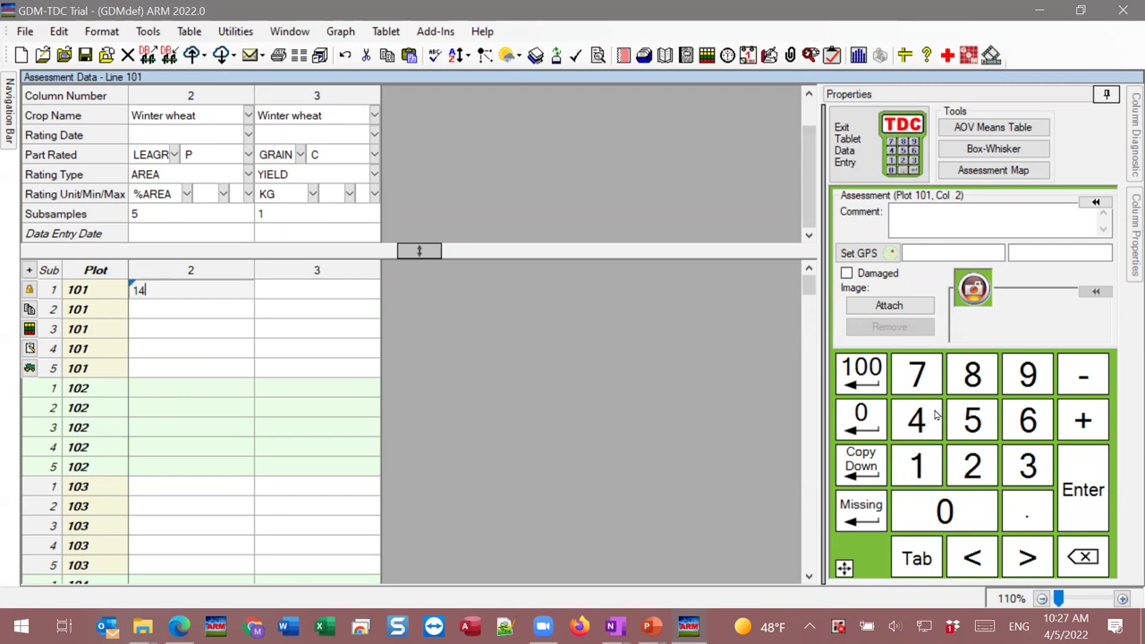
pyautogui.click(1090, 467)
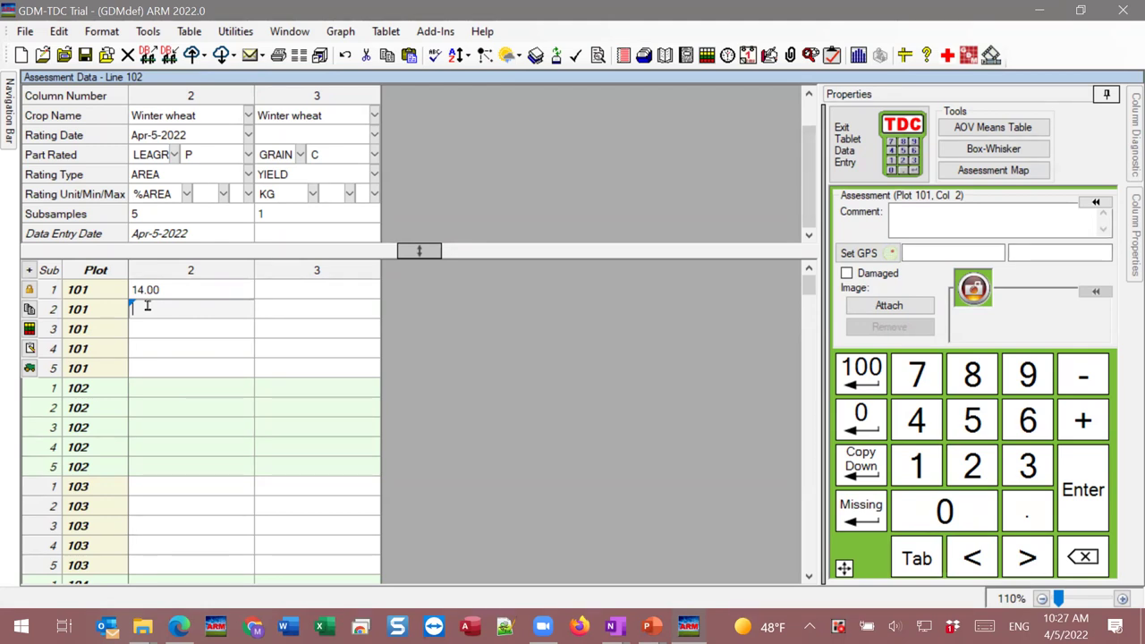
pyautogui.click(927, 465)
pyautogui.click(981, 424)
pyautogui.click(1084, 490)
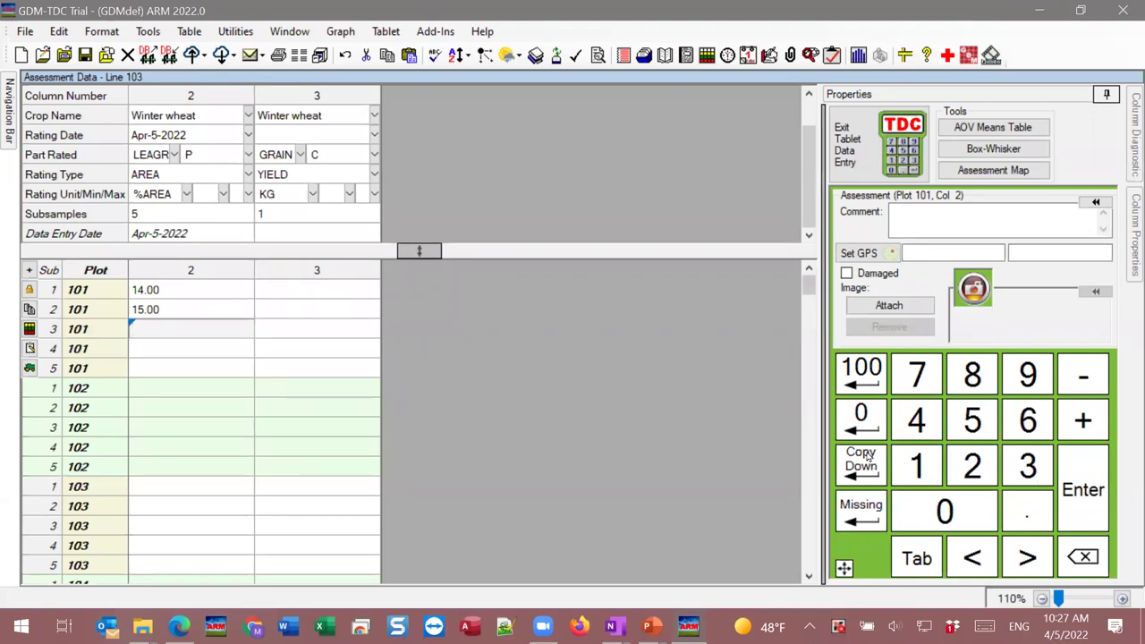
# Complete column 2 of plot 101 with 100 and 0 for subsamples 3 and 4, copying the 0 down to subsample 5.
pyautogui.click(864, 373)
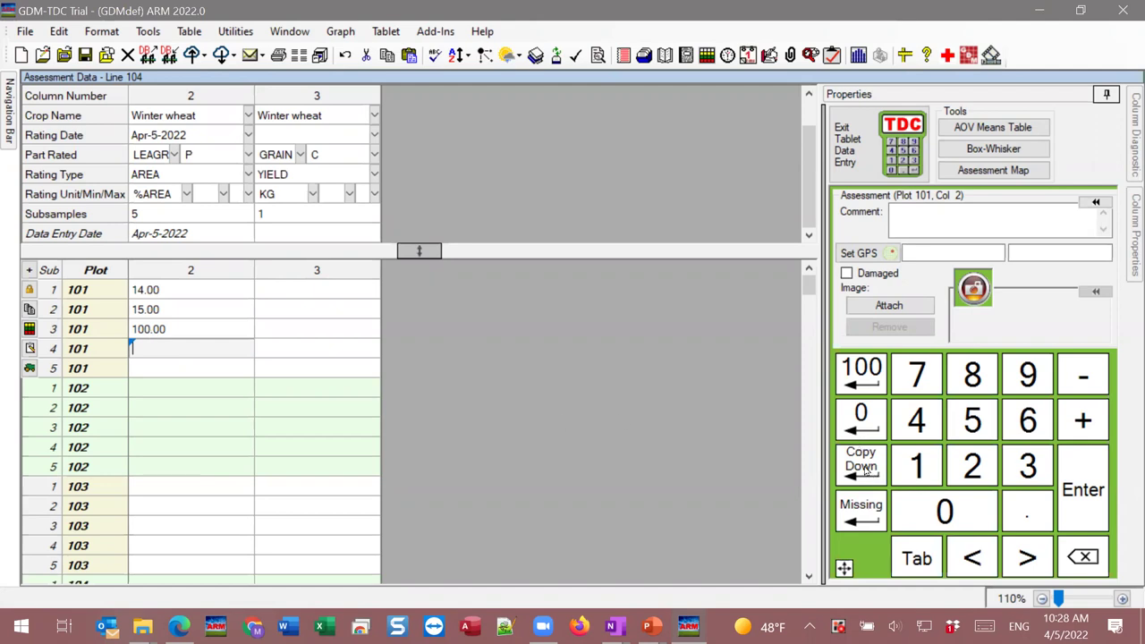
pyautogui.click(860, 418)
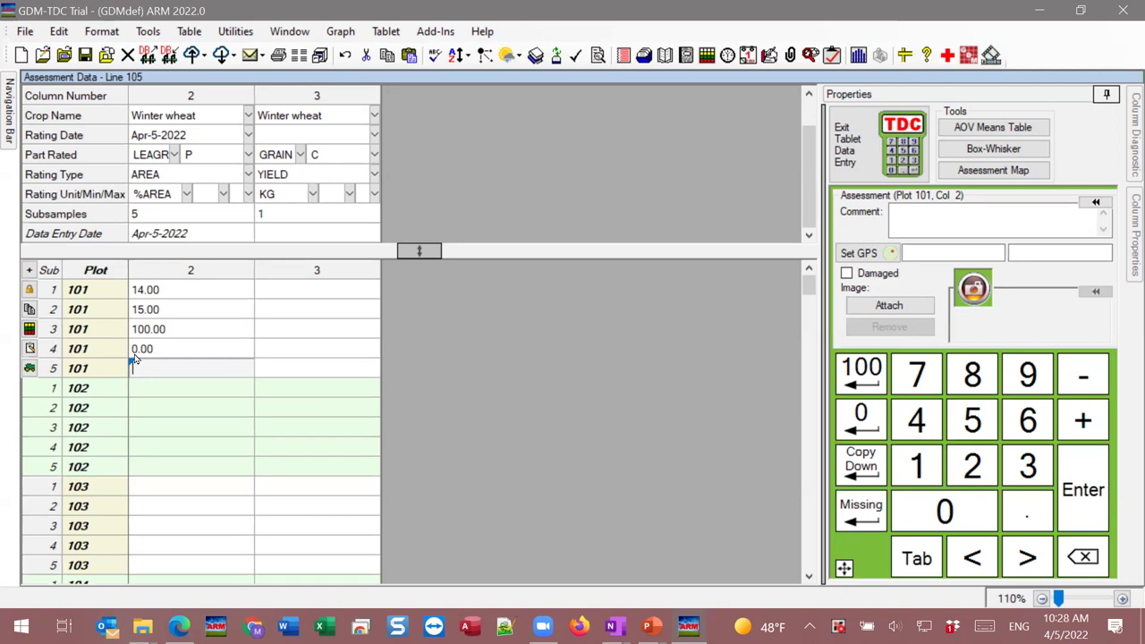
pyautogui.click(847, 481)
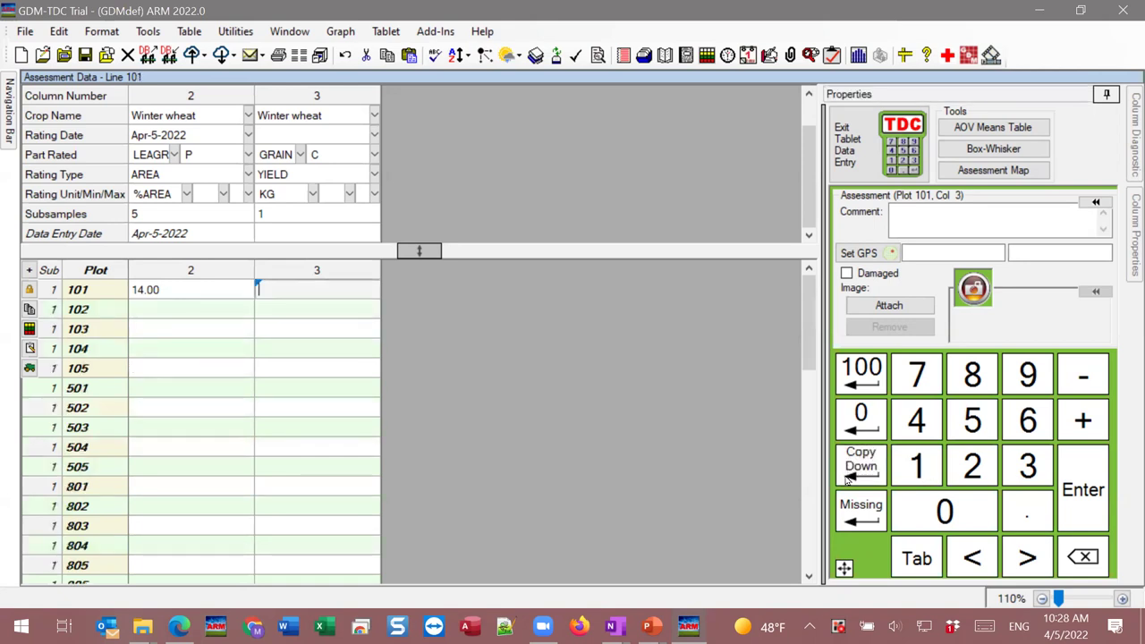
pyautogui.click(149, 298)
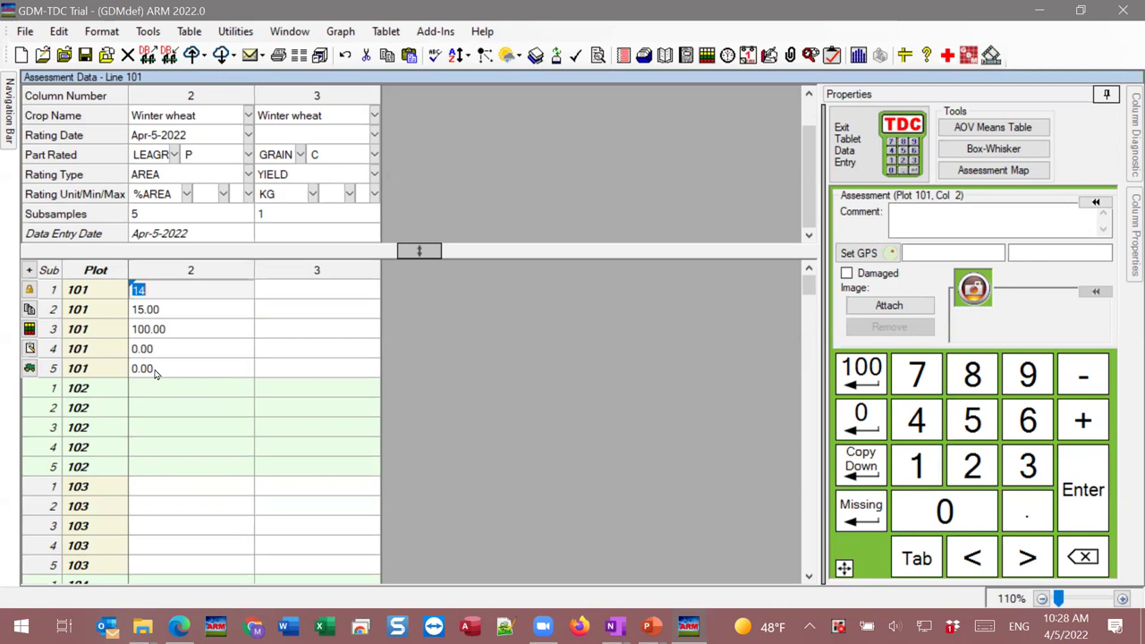
# Enter 50 as the column 3 yield for plot 101.
pyautogui.click(322, 293)
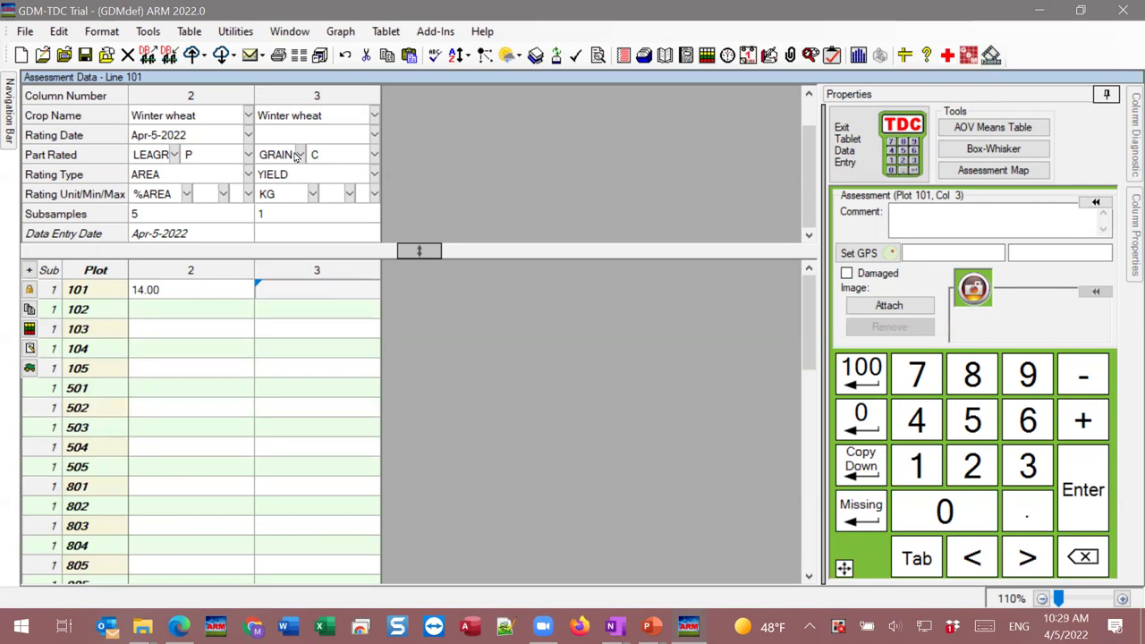
pyautogui.click(972, 420)
pyautogui.click(977, 500)
pyautogui.click(1082, 489)
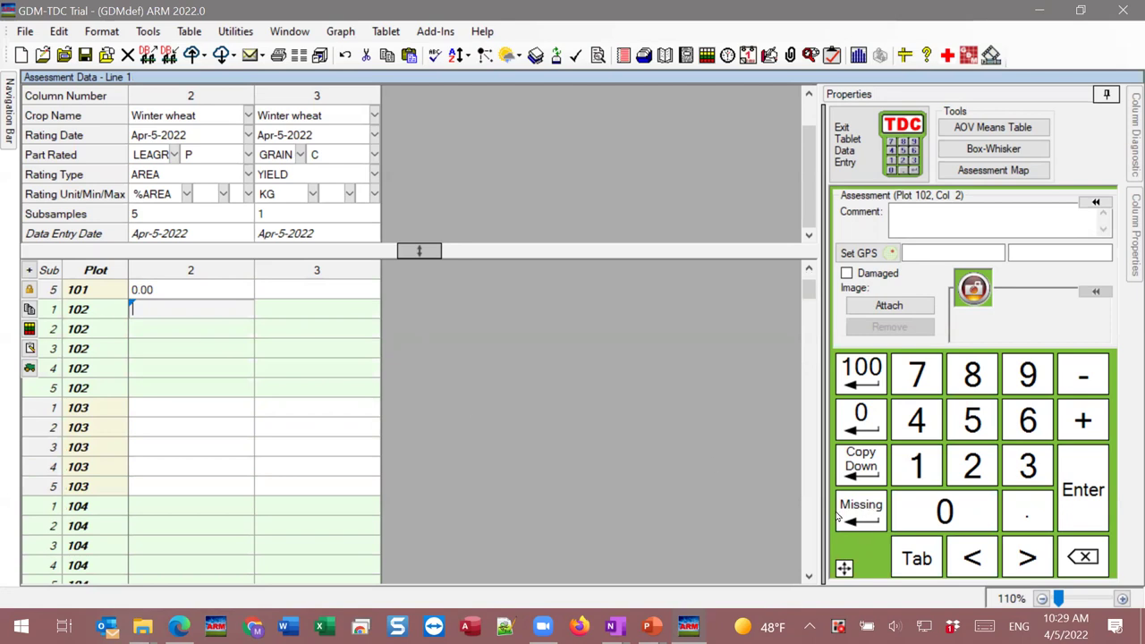
# Record missing values in column 2 for subsamples 1 and 2 of plot 102.
pyautogui.click(872, 525)
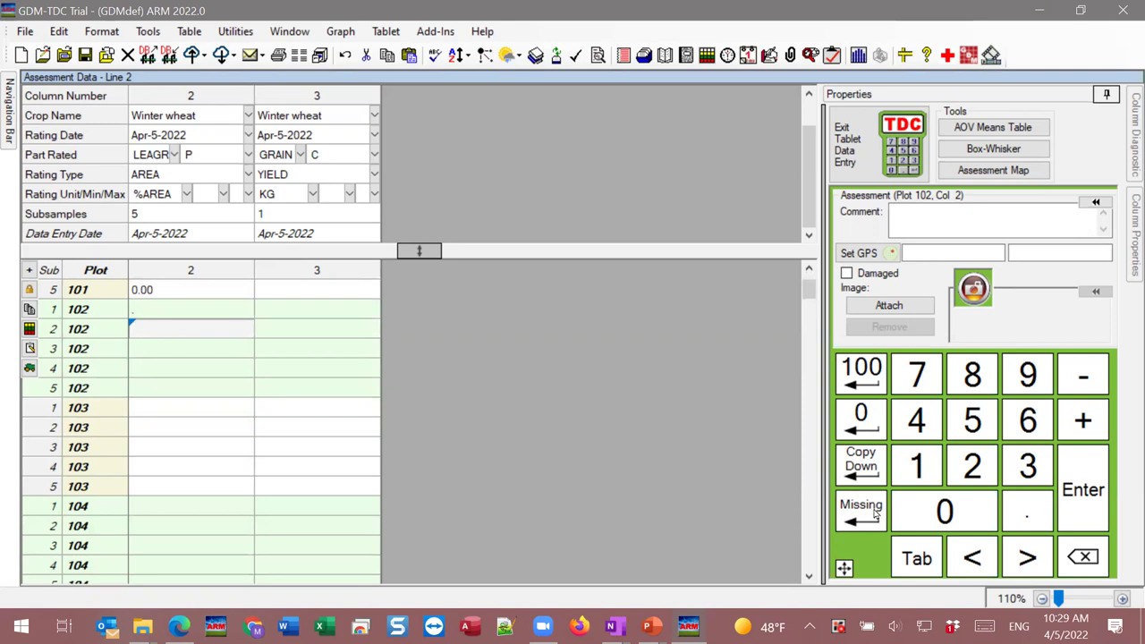
pyautogui.click(1029, 522)
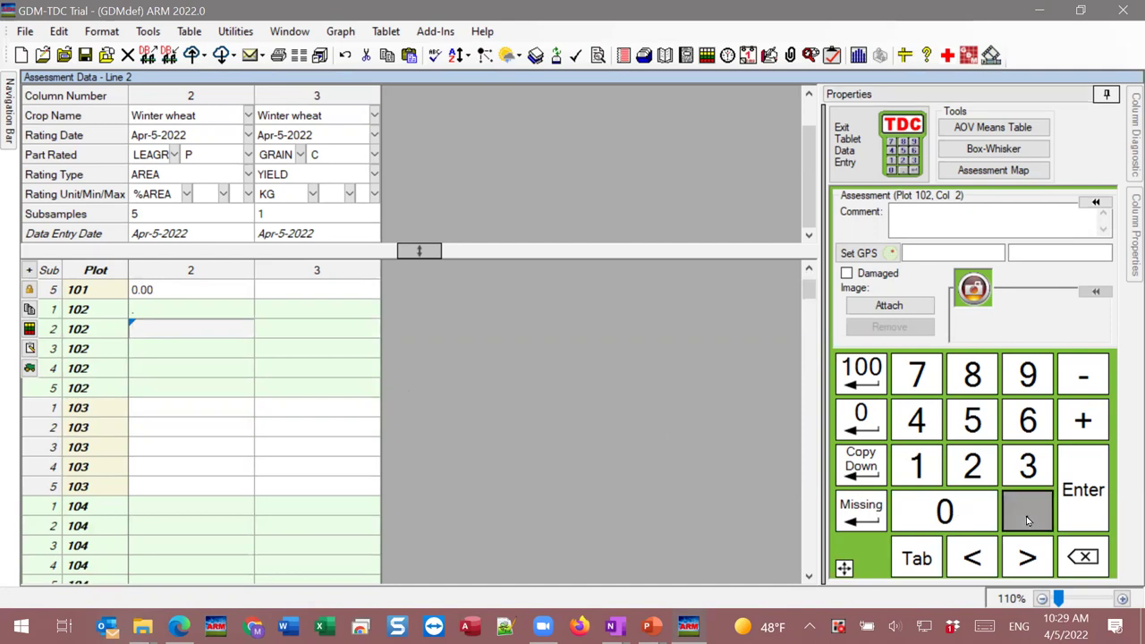
pyautogui.click(1077, 479)
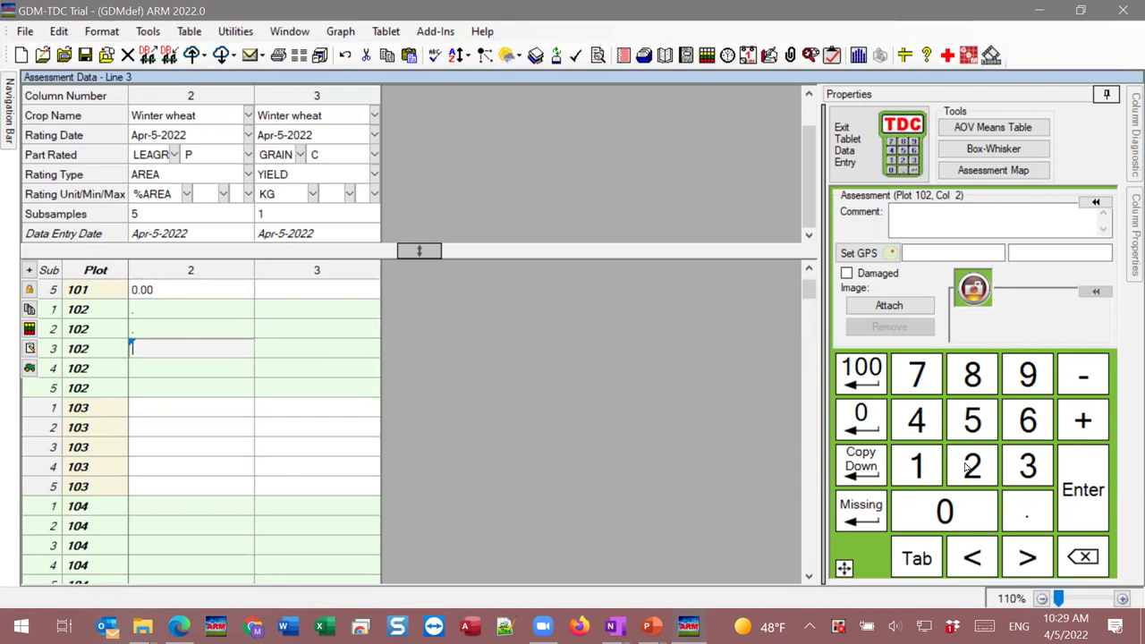
# Try 110 as the column 2 rating for subsample 3 of plot 102, and clear the entry.
pyautogui.doubleClick(933, 472)
pyautogui.click(942, 510)
pyautogui.click(1091, 497)
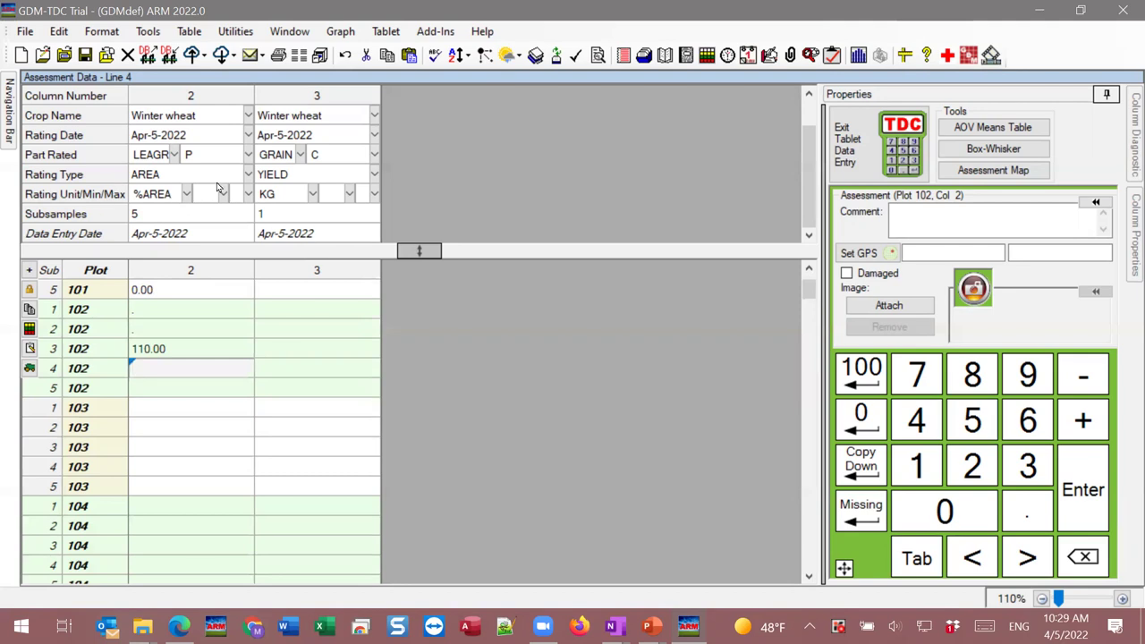
pyautogui.doubleClick(168, 347)
pyautogui.press('BackSpace')
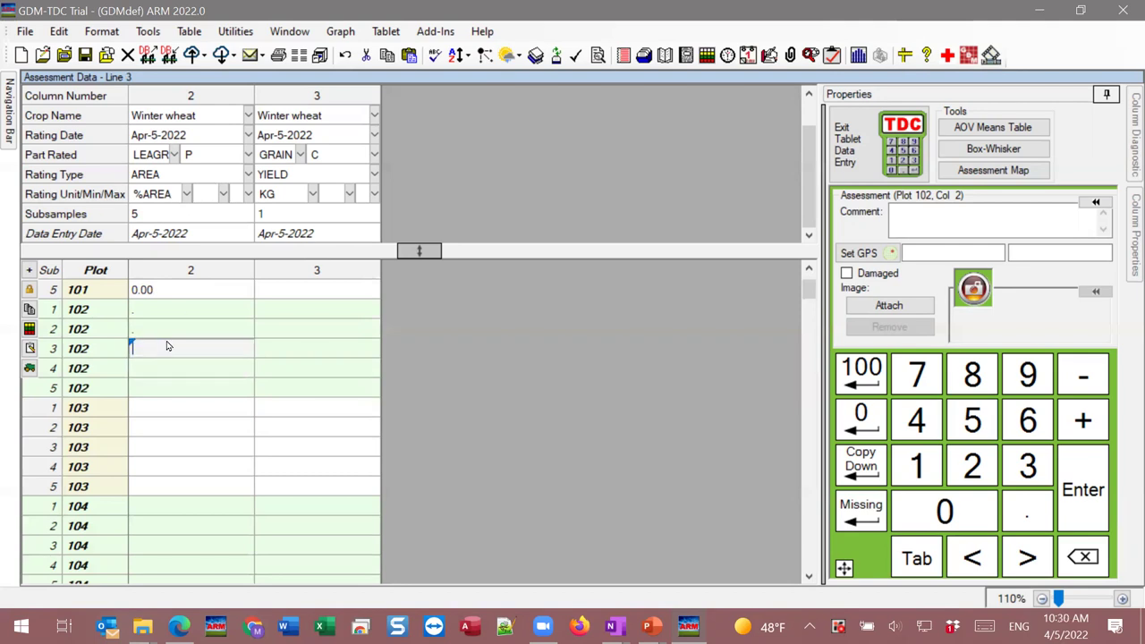
pyautogui.click(183, 366)
pyautogui.click(168, 354)
pyautogui.press('Escape')
# Set column 2's rating minimum to 0 and maximum to 100, and widen the column to fit the values.
pyautogui.click(213, 195)
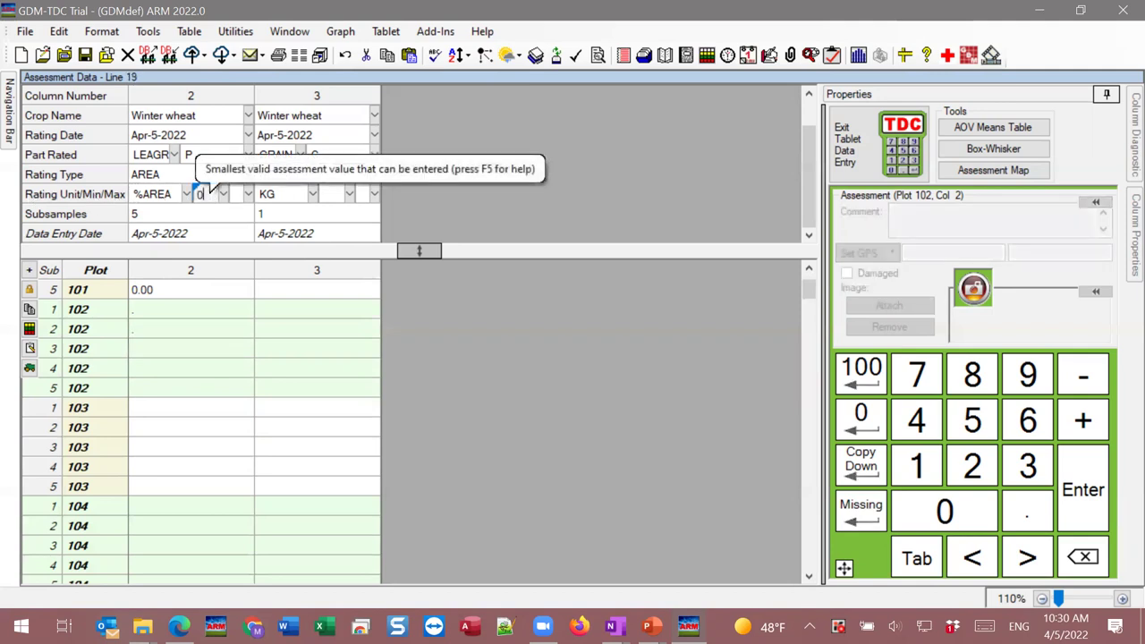
pyautogui.click(237, 194)
pyautogui.write('100')
pyautogui.click(192, 368)
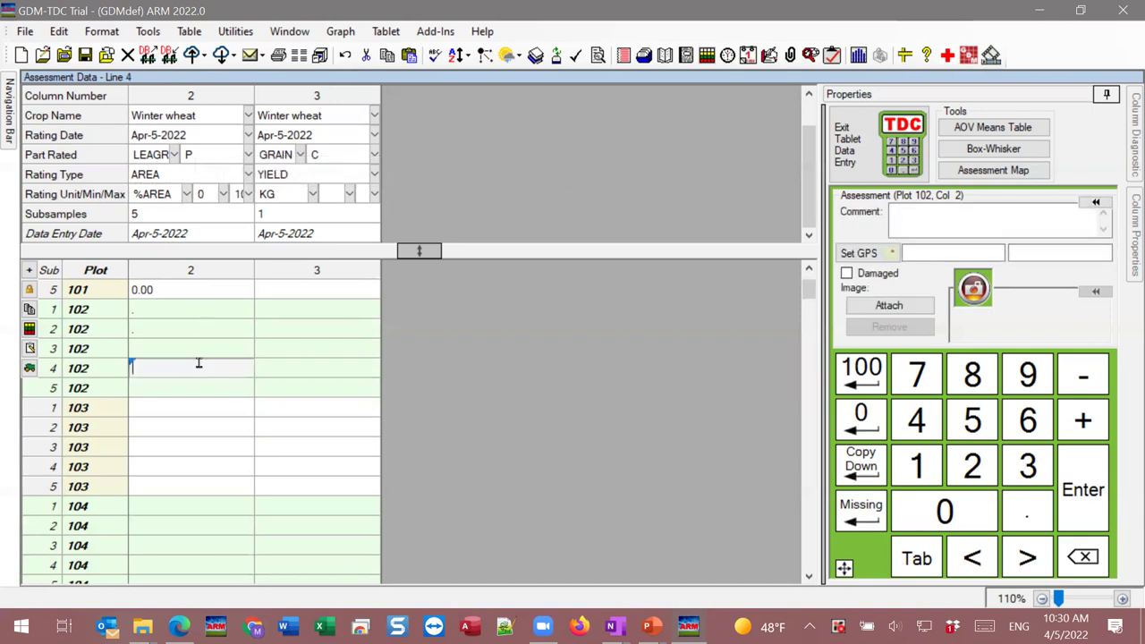
pyautogui.moveTo(253, 93); pyautogui.dragTo(279, 93)
pyautogui.click(580, 374)
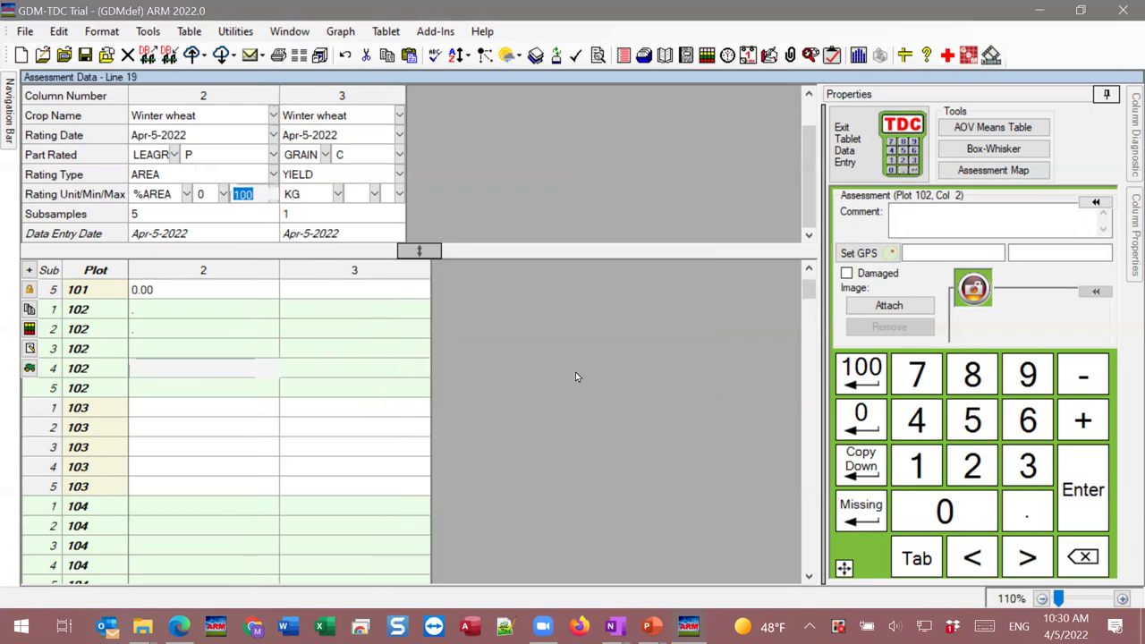
# Test the rating limits with 110 in column 2, plot 102, subsample 3, and correct the out-of-bounds value to 10.
pyautogui.click(162, 354)
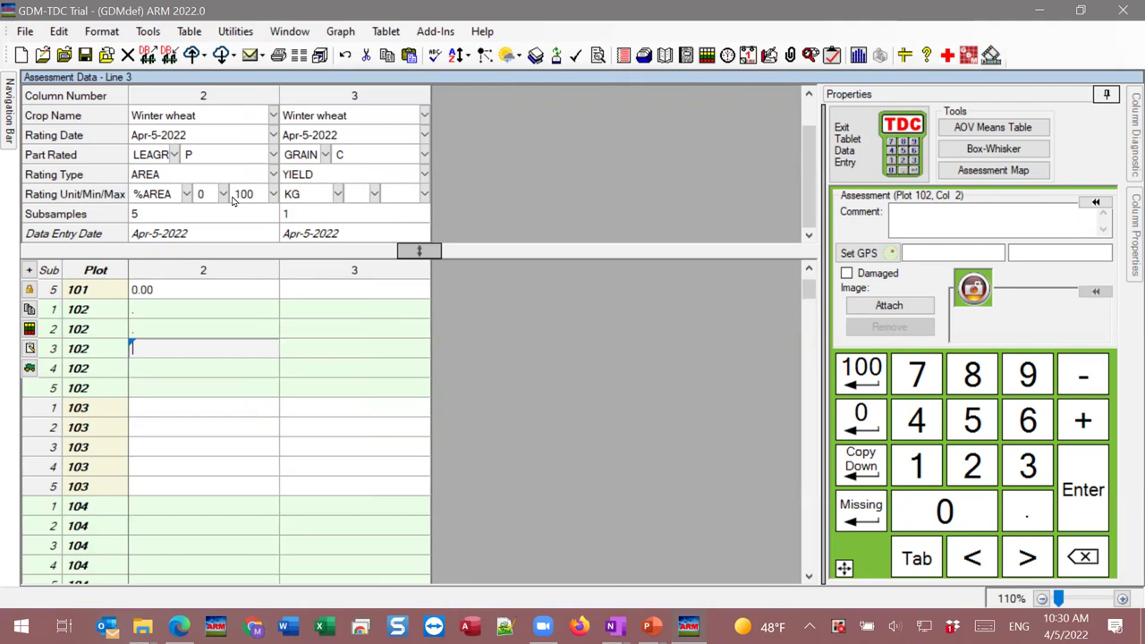
pyautogui.click(915, 465)
pyautogui.click(916, 465)
pyautogui.click(943, 510)
pyautogui.click(1078, 487)
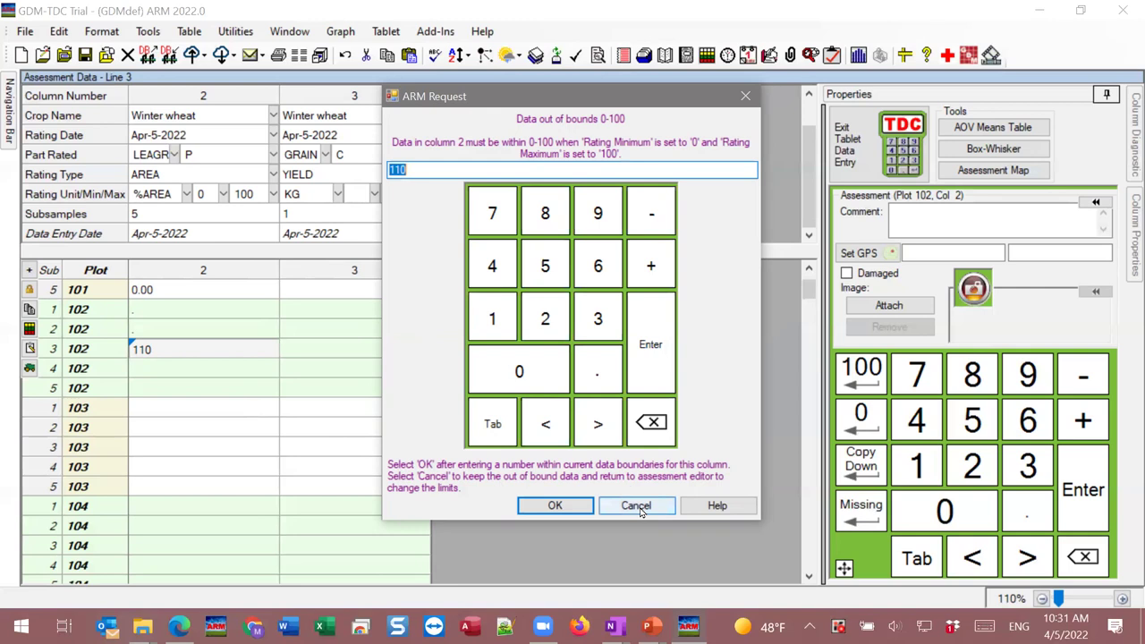
pyautogui.click(499, 322)
pyautogui.click(506, 370)
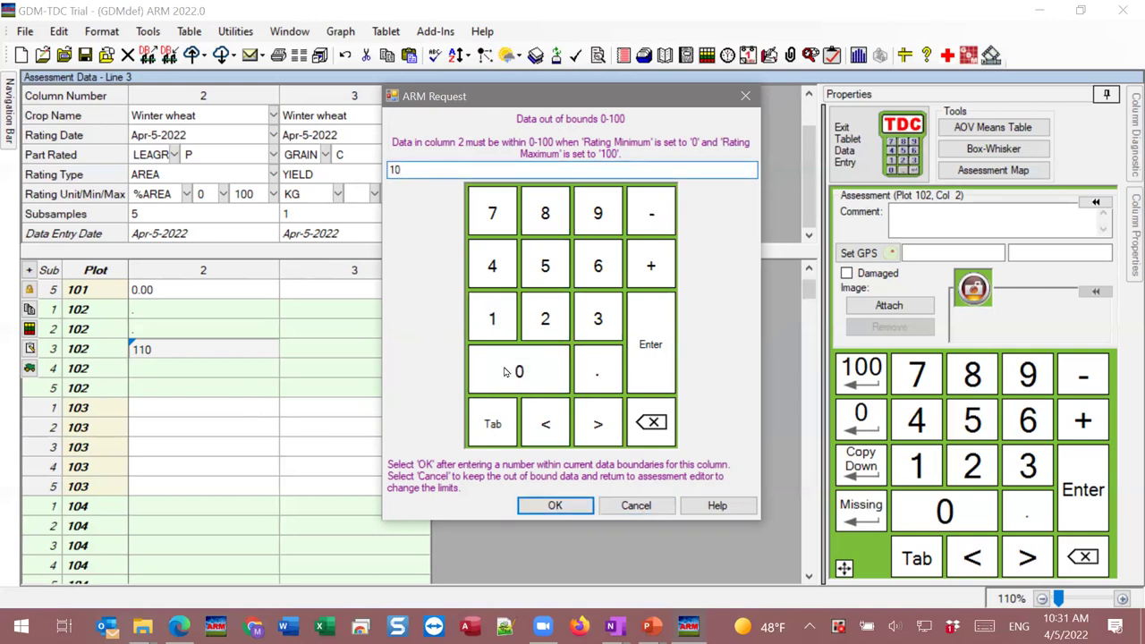
pyautogui.click(642, 360)
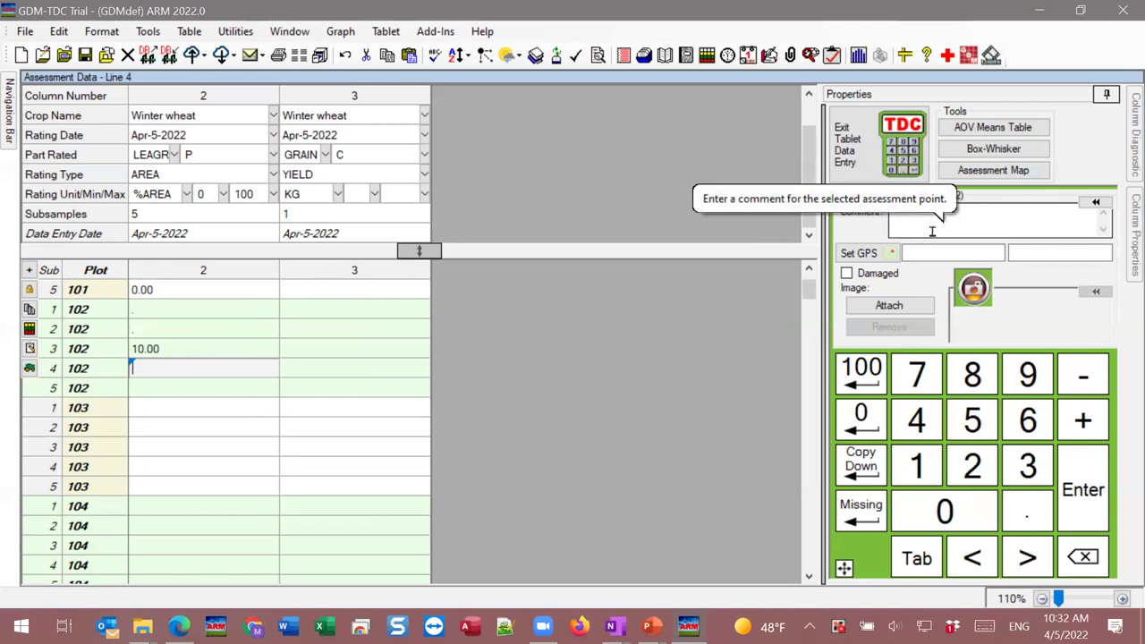
# Give subsample 4 of plot 102 a column 2 rating of 12 and the comment "type in information".
pyautogui.click(941, 476)
pyautogui.click(976, 467)
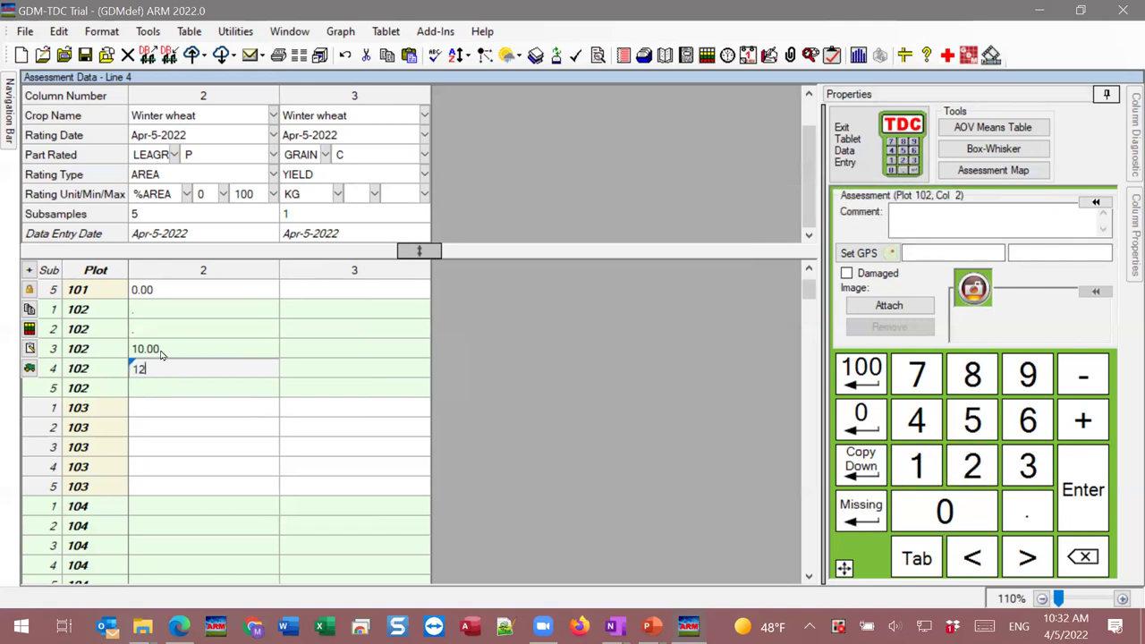
pyautogui.click(964, 214)
pyautogui.write('type in information')
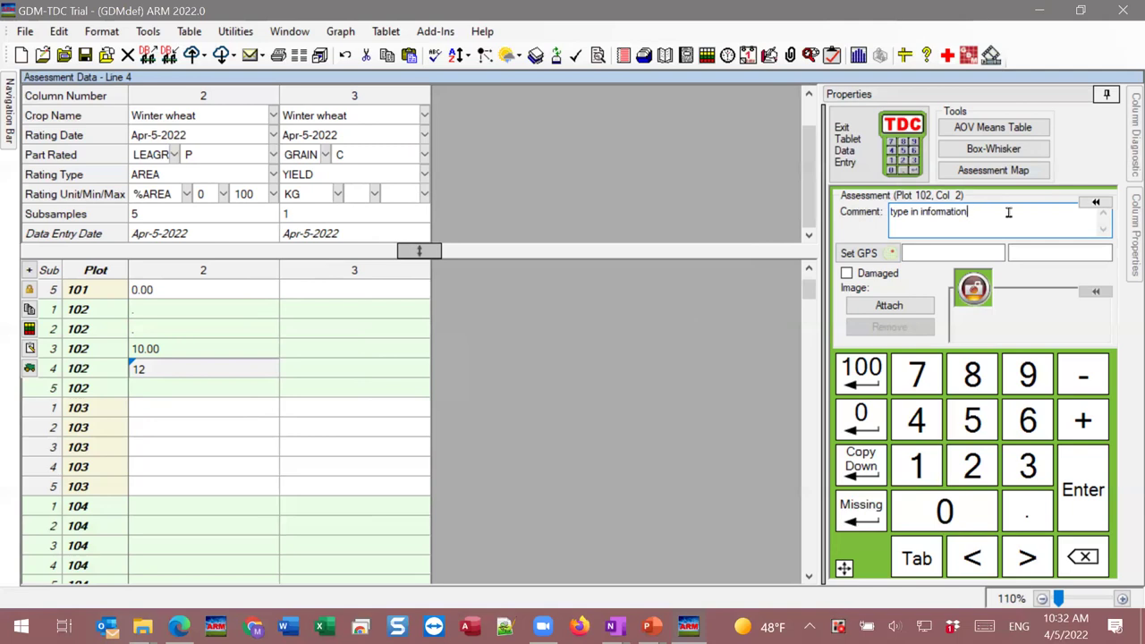
# Record the GPS position of plot 102's subsample 4, flag that assessment as damaged, and accept the entry.
pyautogui.click(872, 255)
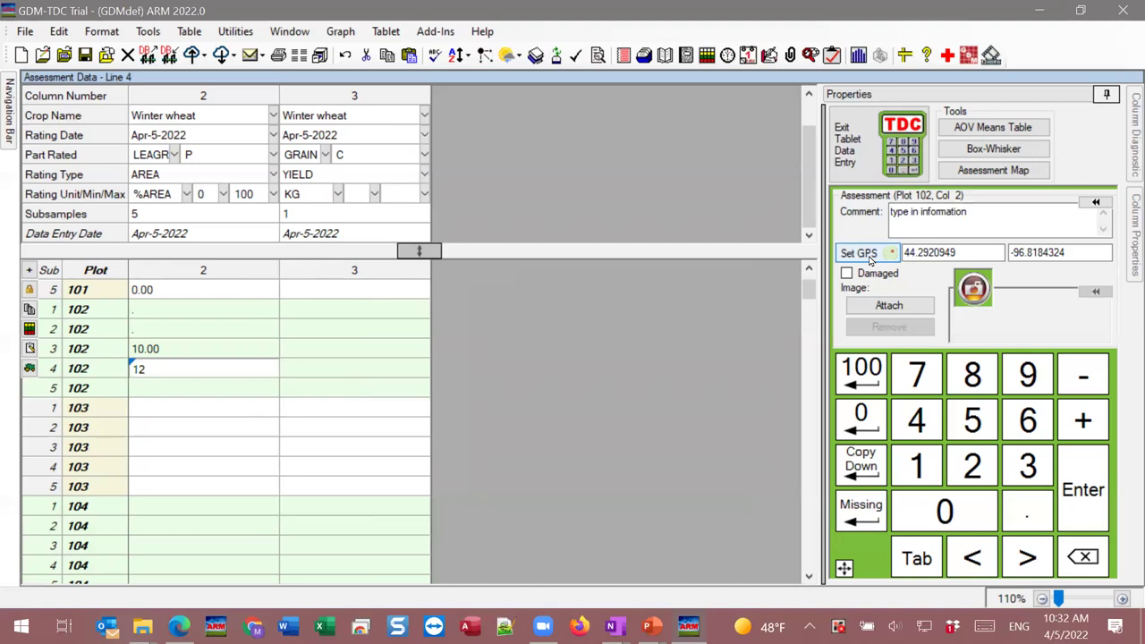
pyautogui.click(998, 252)
pyautogui.click(1074, 252)
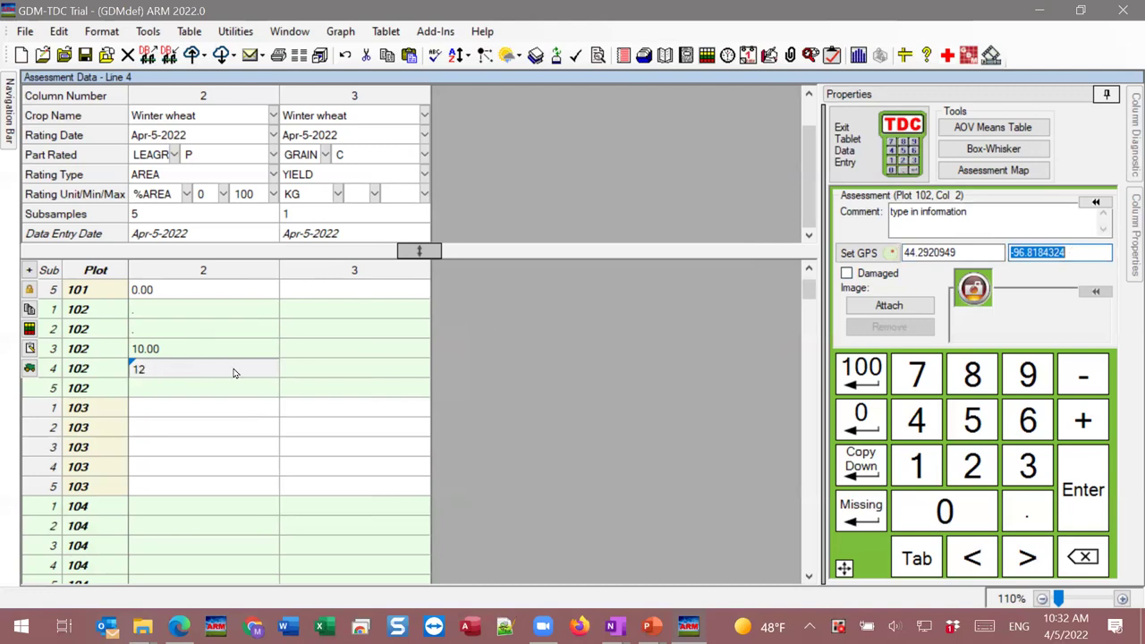
pyautogui.click(873, 277)
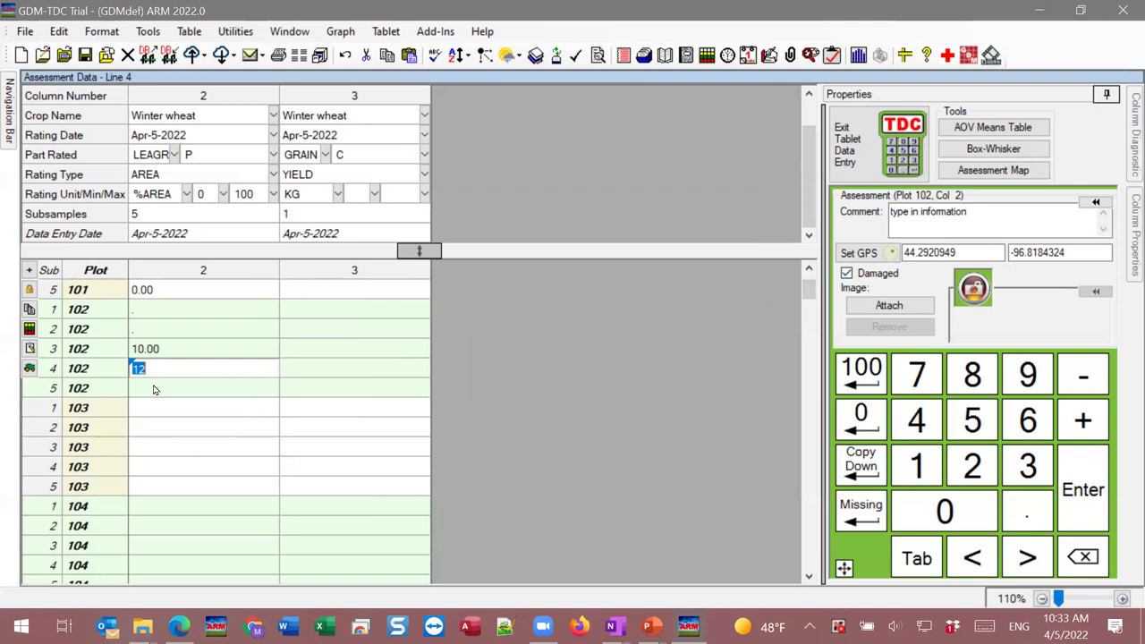
pyautogui.click(1074, 476)
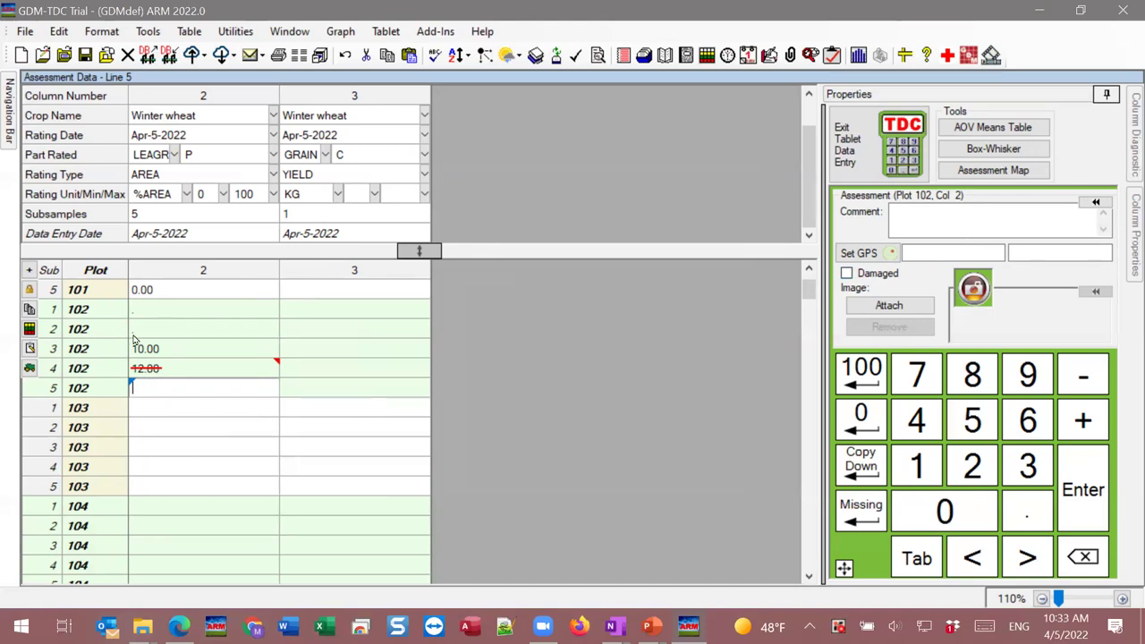
pyautogui.click(179, 370)
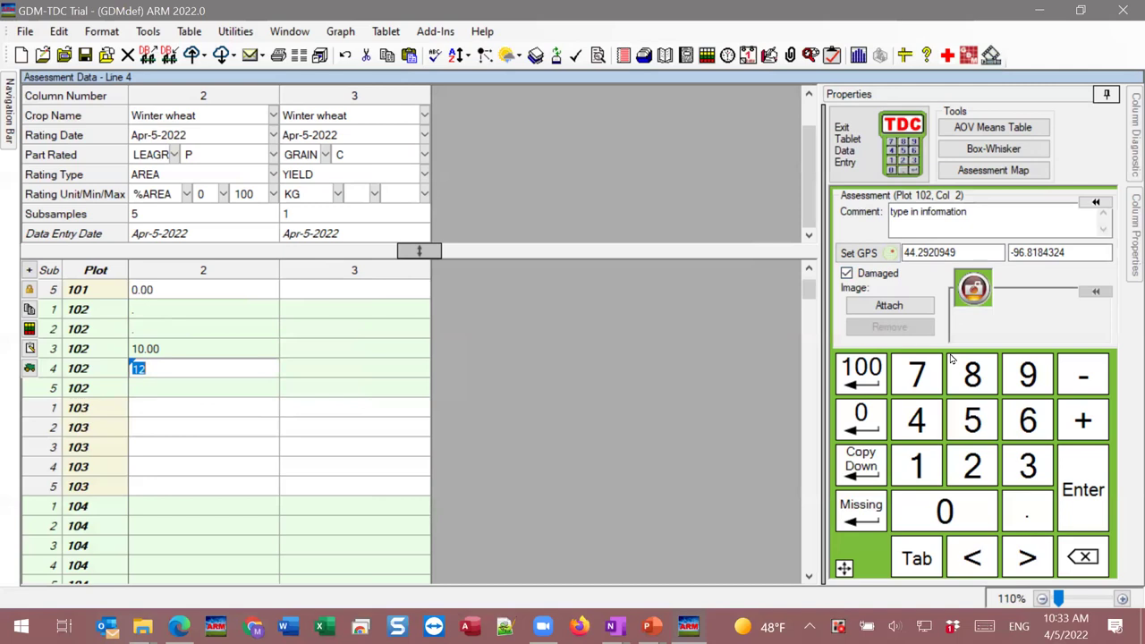
pyautogui.click(197, 383)
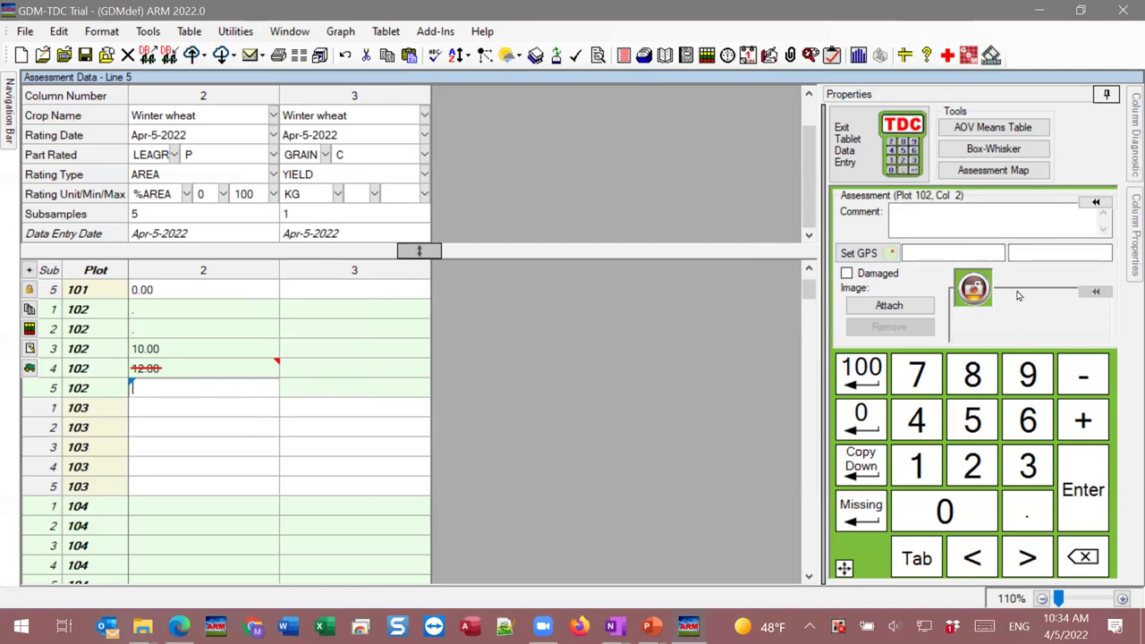
# Add the comment "more information" and a column 2 rating of 22 to subsample 5 of plot 102.
pyautogui.click(937, 218)
pyautogui.write('more information')
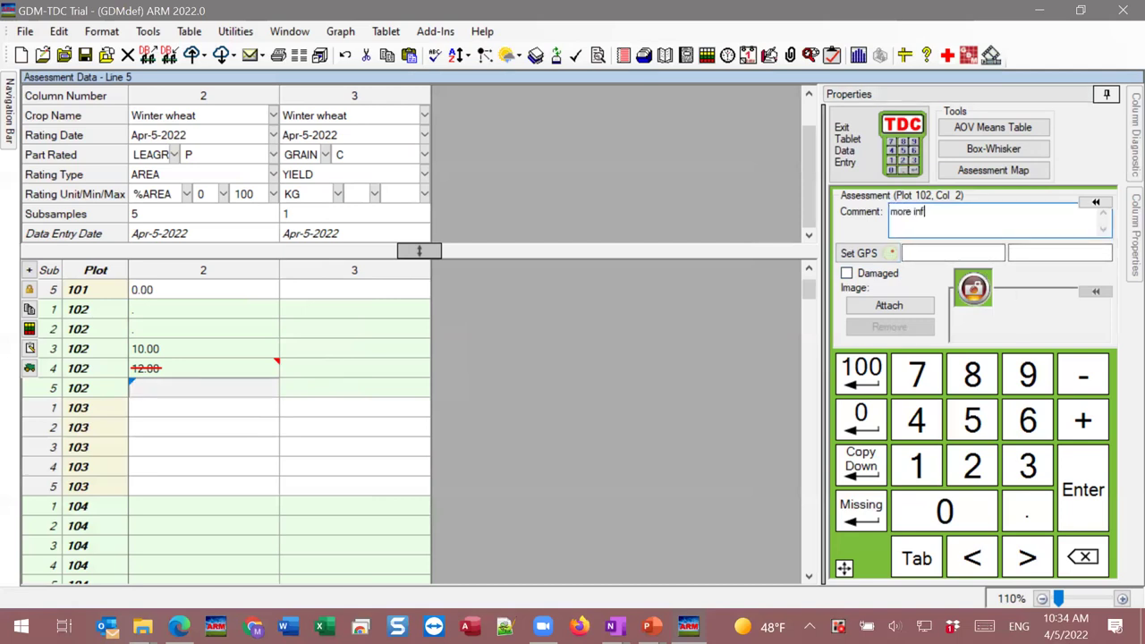
pyautogui.click(972, 465)
pyautogui.click(972, 465)
pyautogui.click(1083, 489)
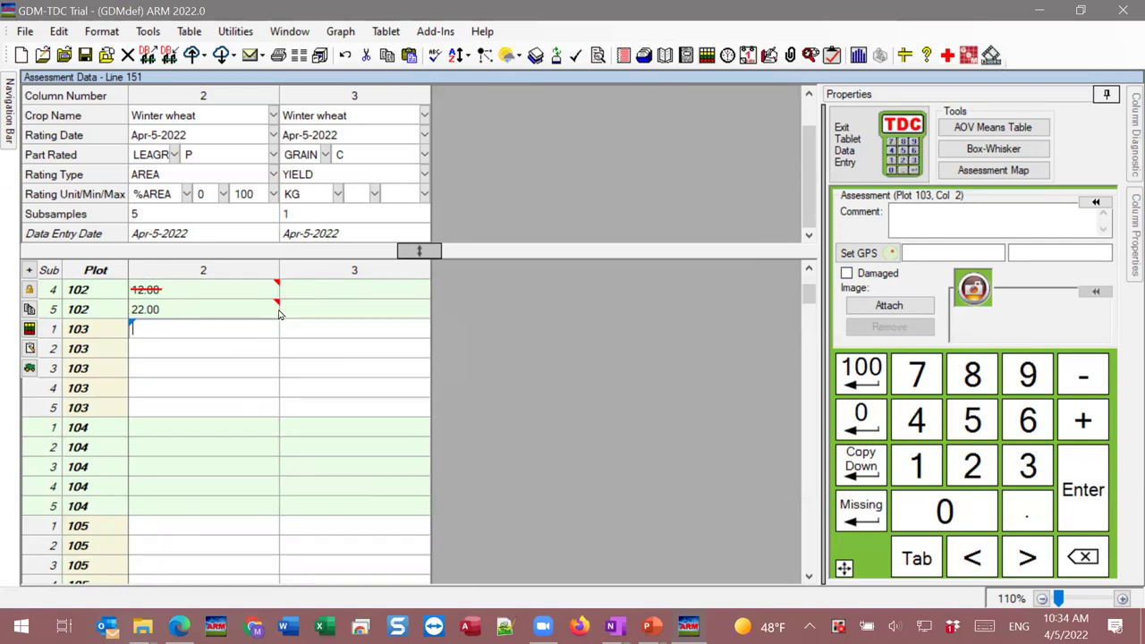
# Review the comment stored with plot 102's subsample 5 and return to plot 103's first subsample in column 2.
pyautogui.click(194, 309)
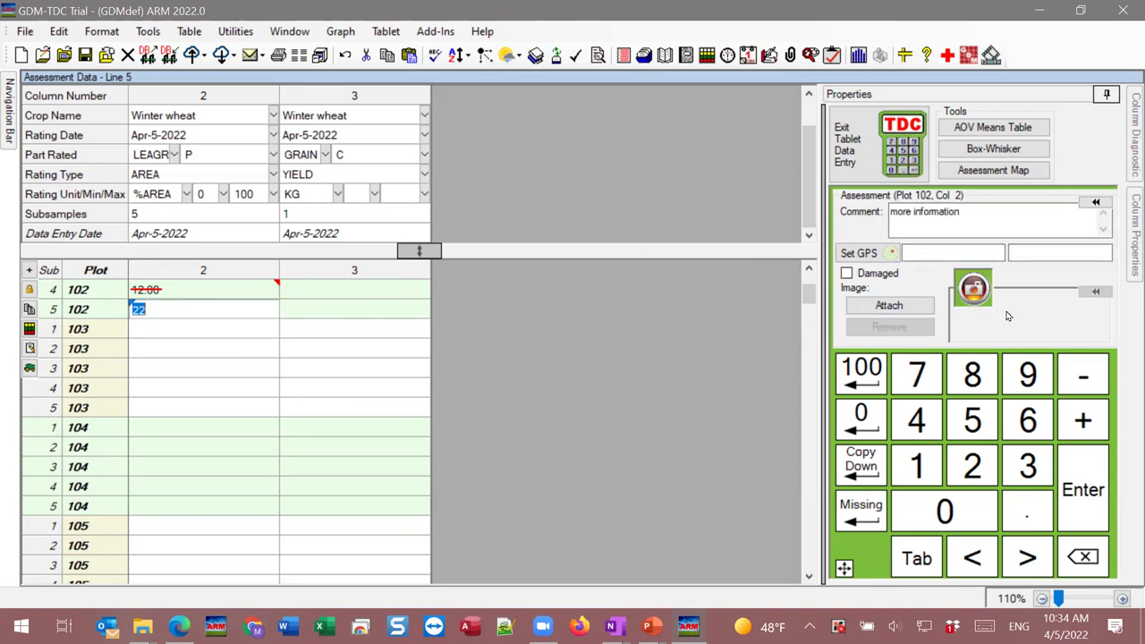
pyautogui.click(245, 325)
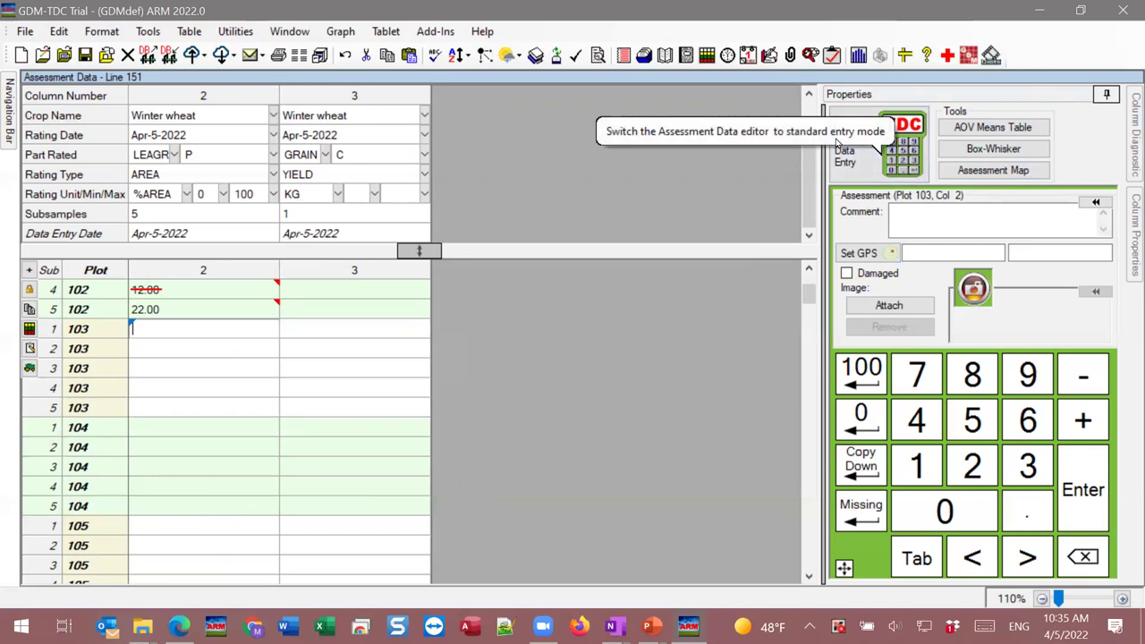
# Exit Tablet Data Entry and reopen its options for columns 2 and 3, enabling automatic launch of the Windows Camera app.
pyautogui.click(872, 162)
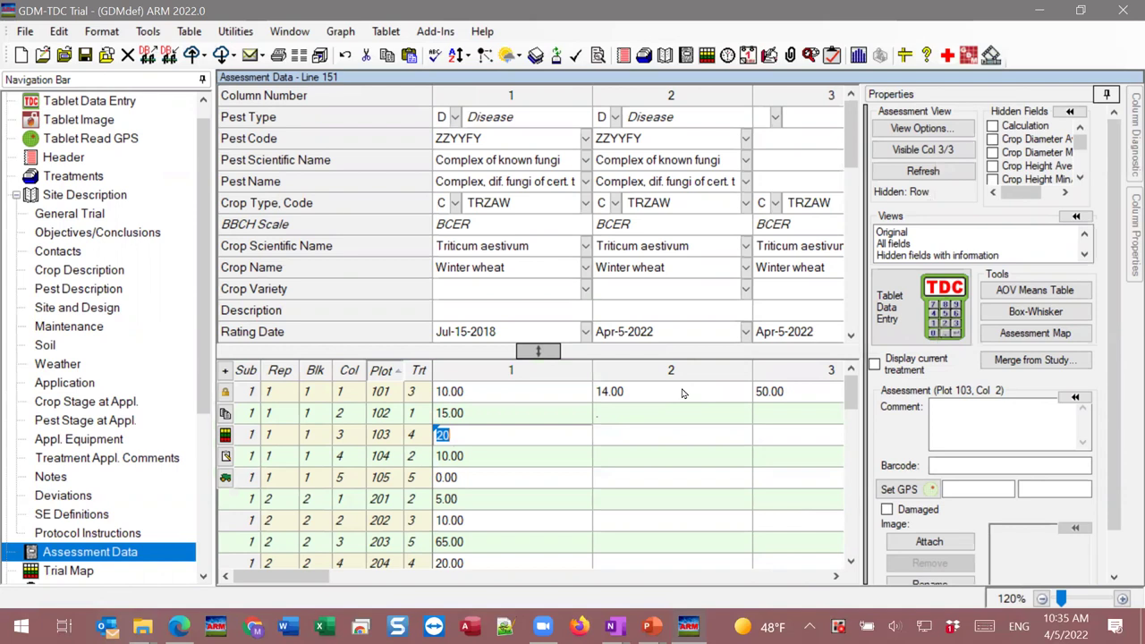
pyautogui.click(944, 328)
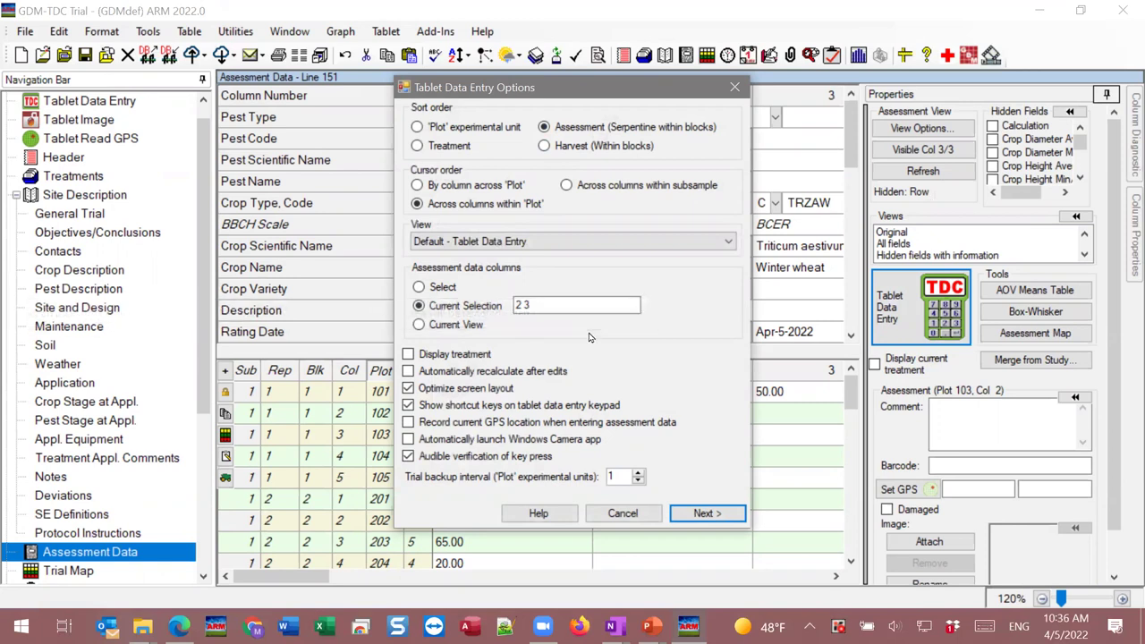
pyautogui.click(537, 442)
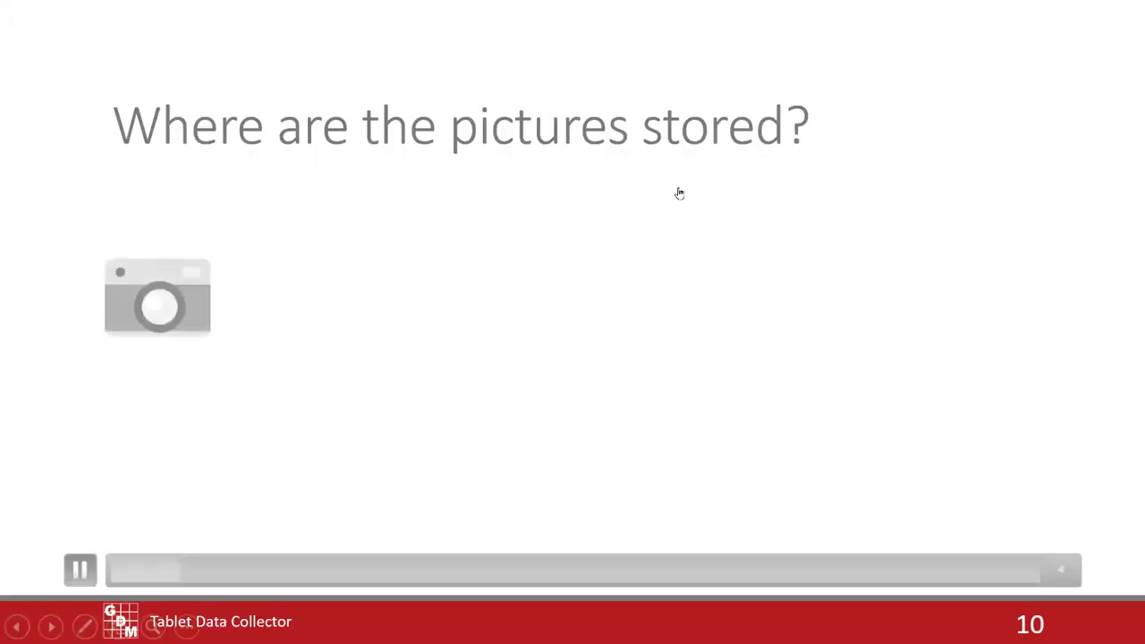
pyautogui.click(77, 572)
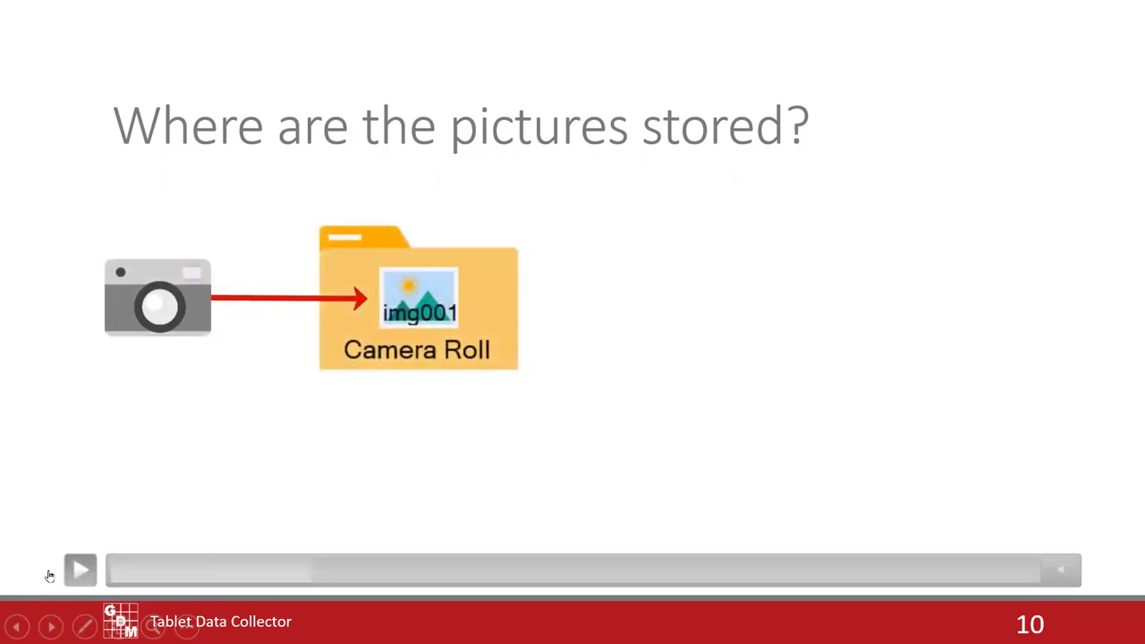
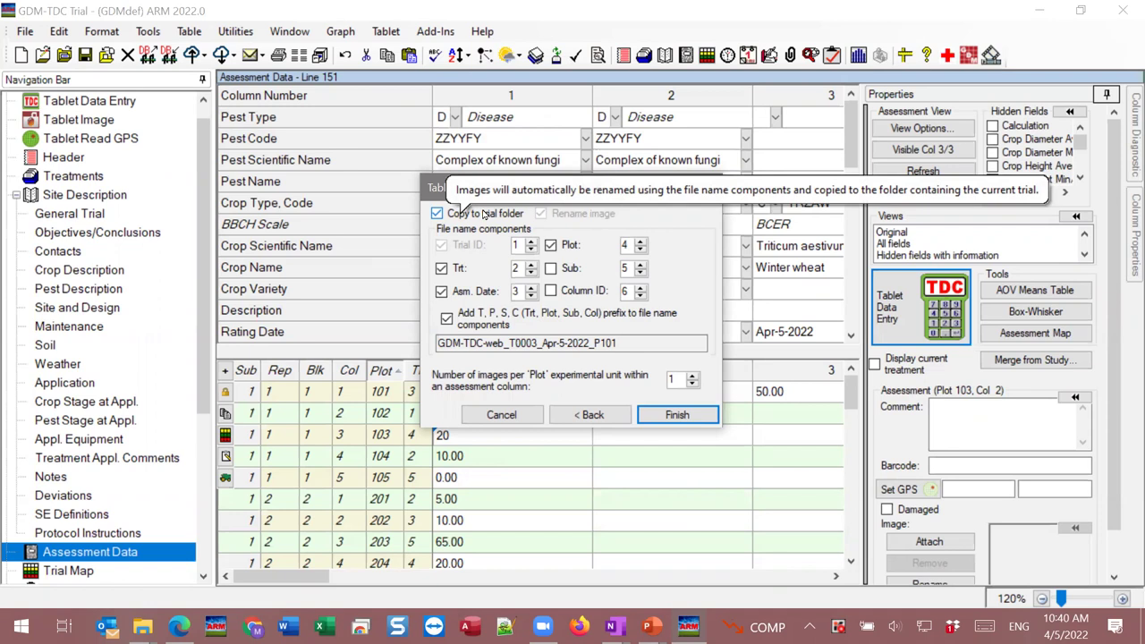
# Try the image options without copying to the trial folder, and with Sub and Column ID as file name components, restoring the original choices.
pyautogui.click(483, 214)
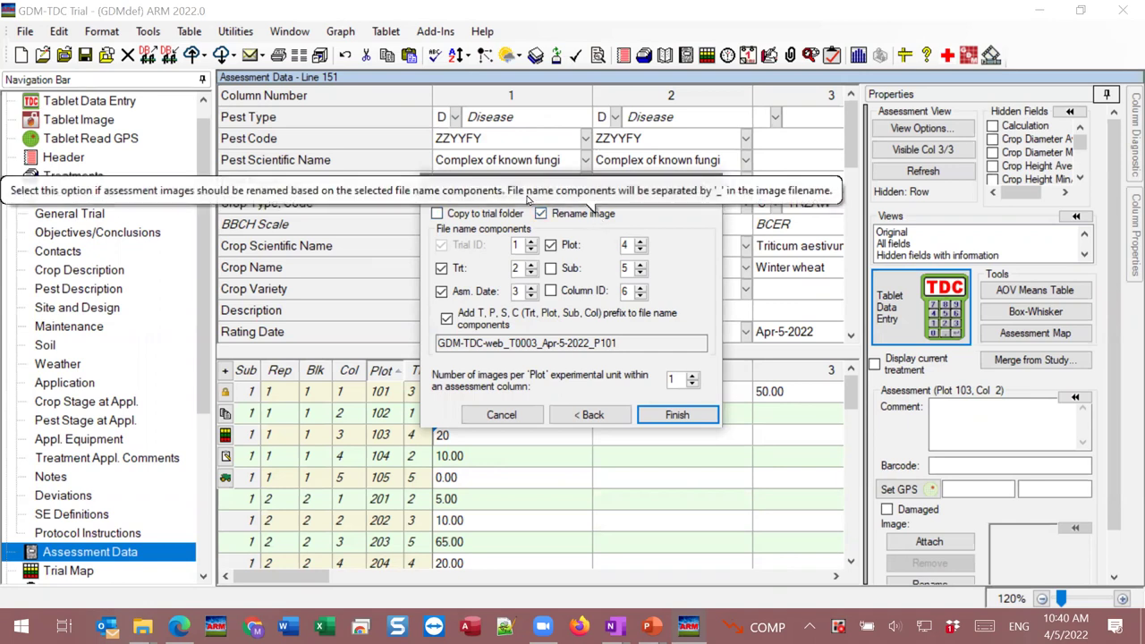
pyautogui.click(469, 215)
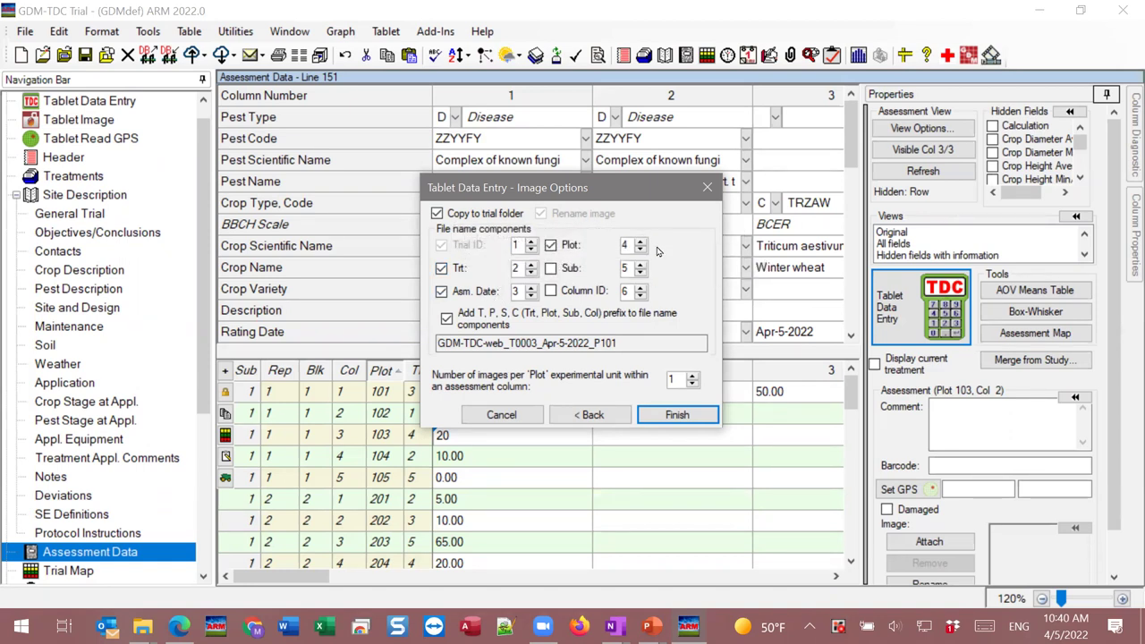
pyautogui.click(570, 268)
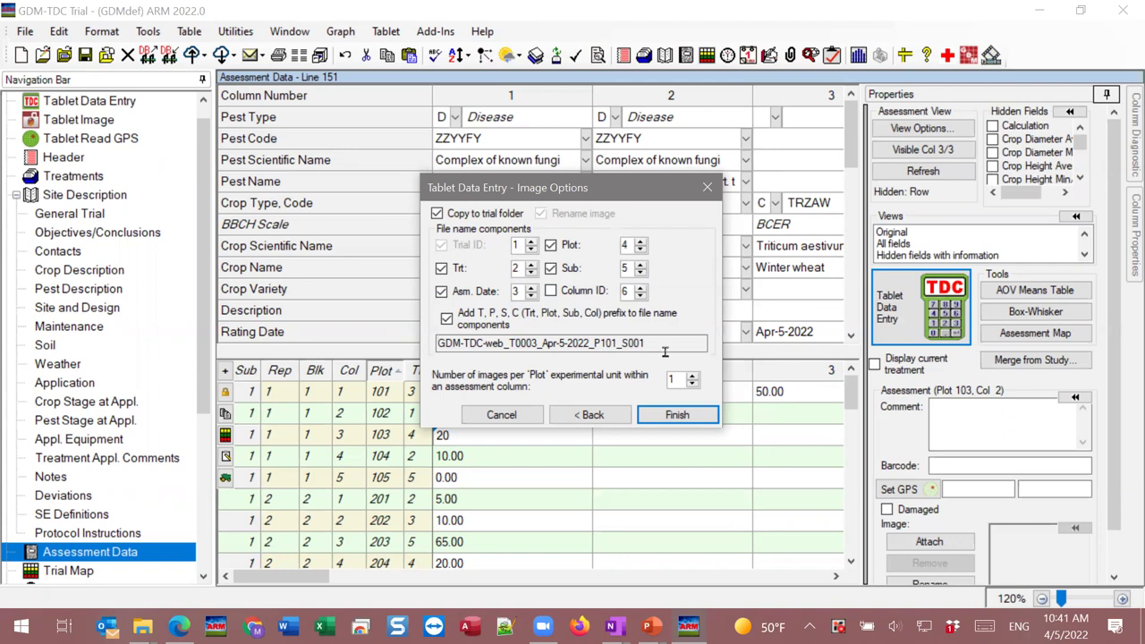
pyautogui.click(590, 290)
pyautogui.click(563, 289)
pyautogui.click(564, 269)
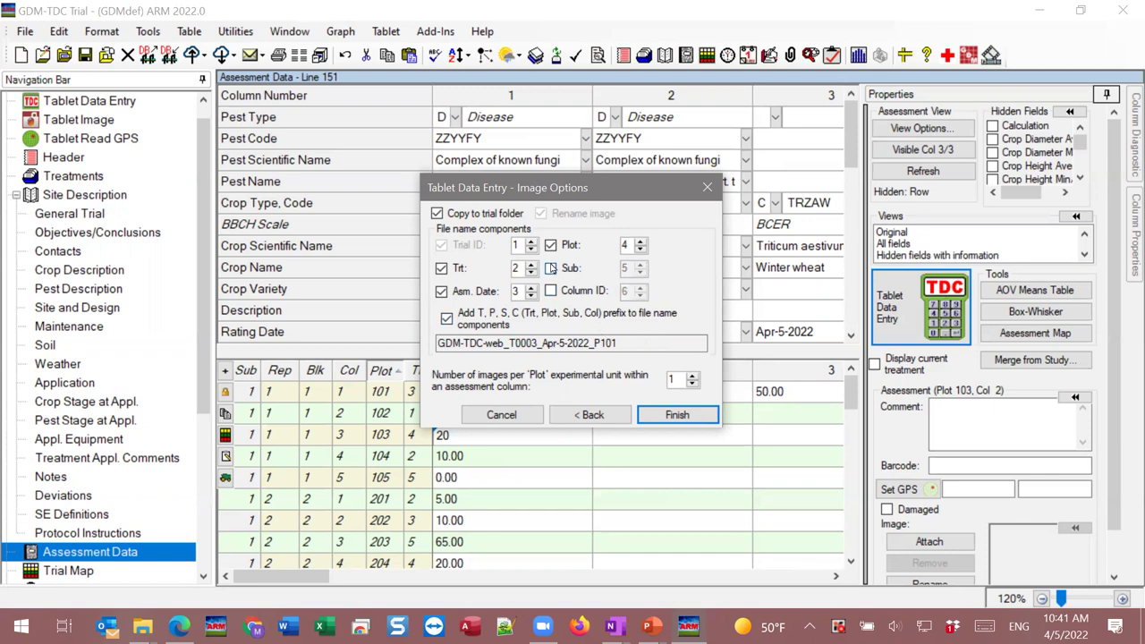
# Reorder the image file name components so that Plot is 2, Asm. Date is 3 and Trt is 4.
pyautogui.moveTo(621, 343); pyautogui.dragTo(408, 338)
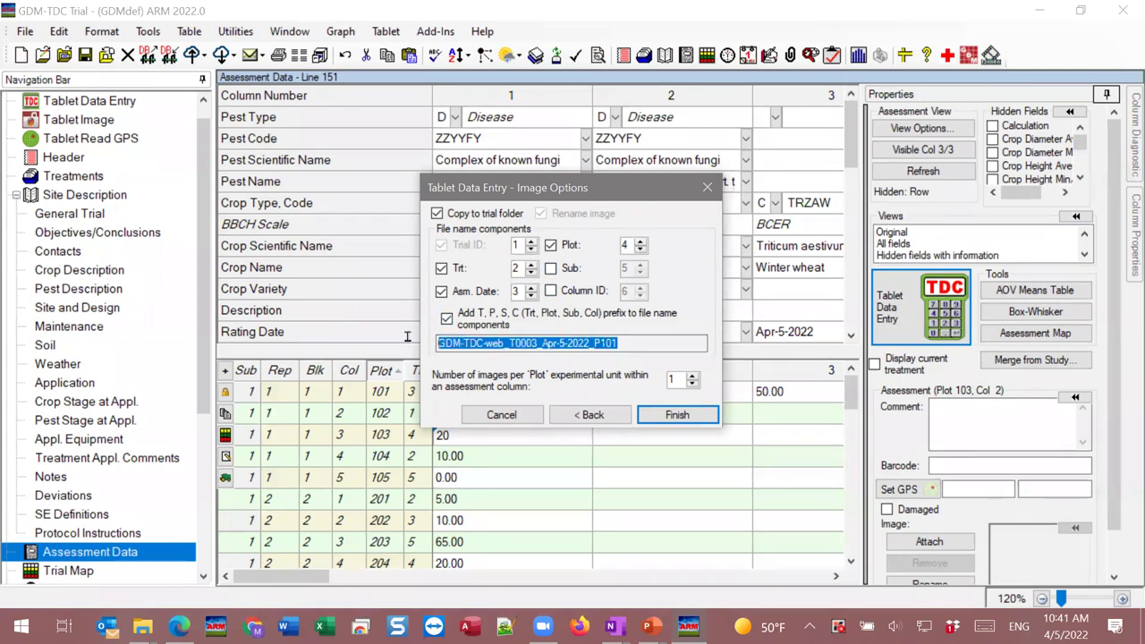
pyautogui.click(535, 341)
pyautogui.click(634, 343)
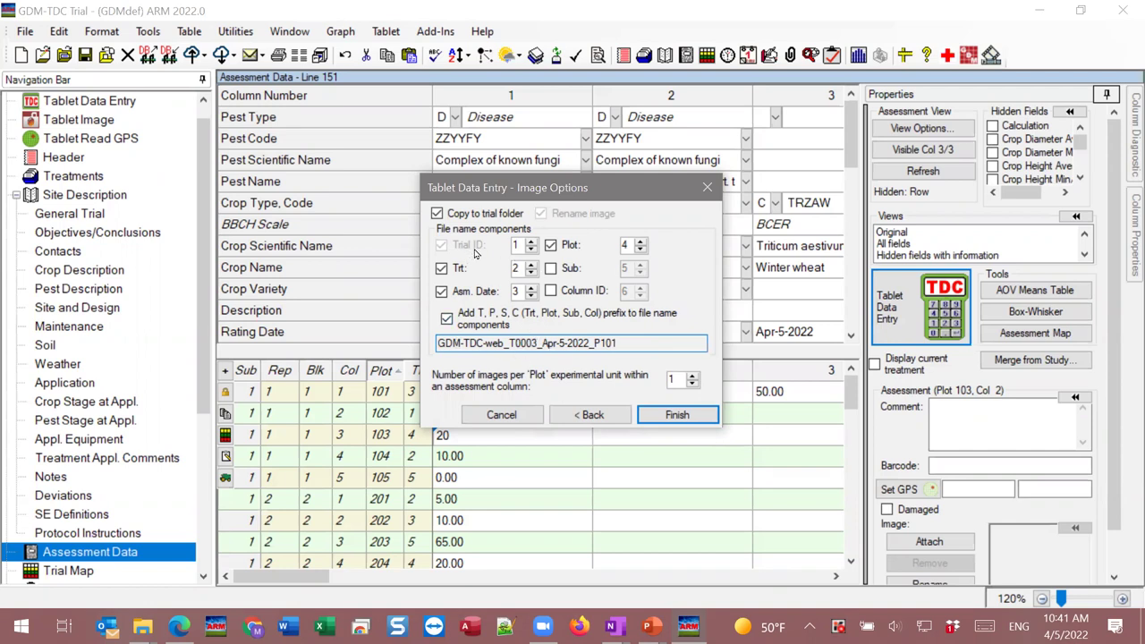
pyautogui.click(526, 342)
pyautogui.click(530, 274)
pyautogui.click(532, 265)
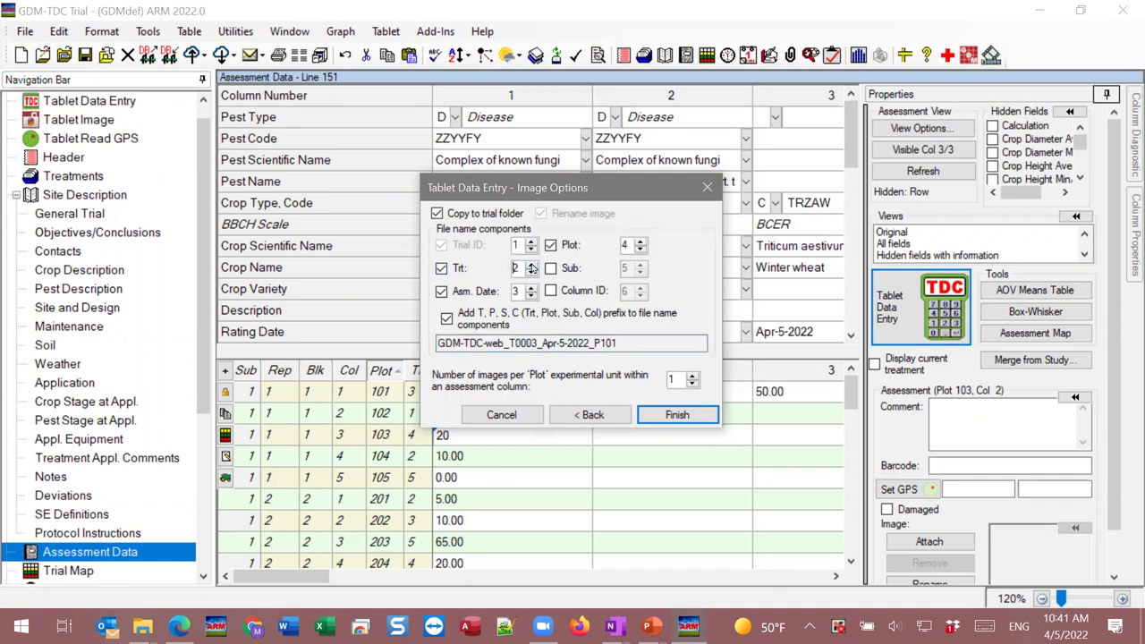
pyautogui.click(533, 265)
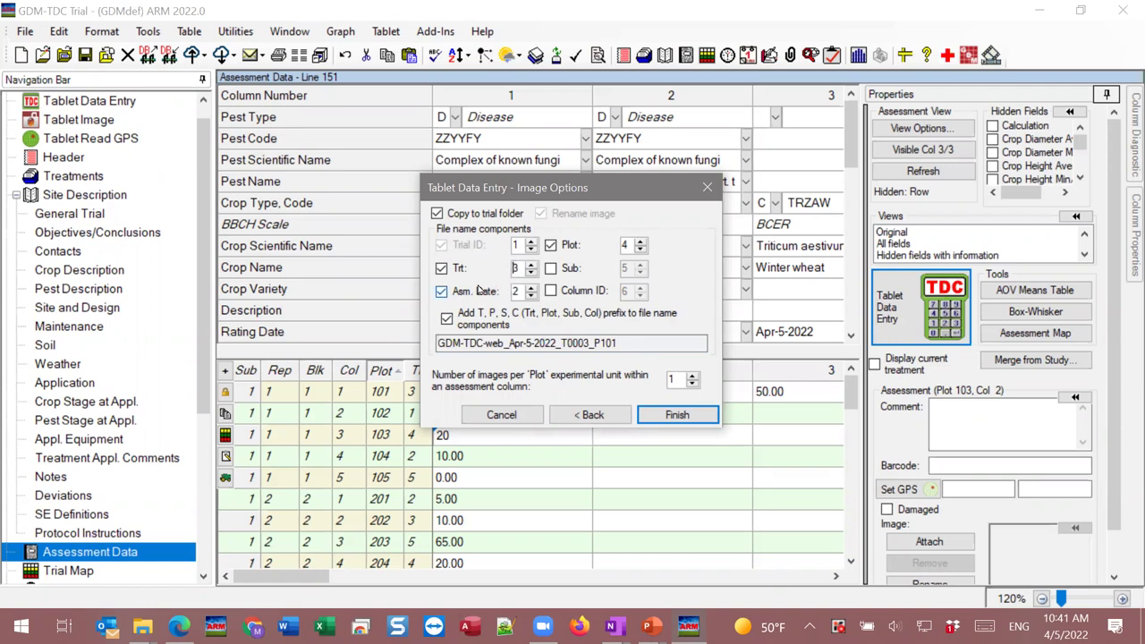
pyautogui.moveTo(560, 344); pyautogui.dragTo(590, 344)
pyautogui.click(577, 345)
pyautogui.click(641, 249)
pyautogui.click(641, 248)
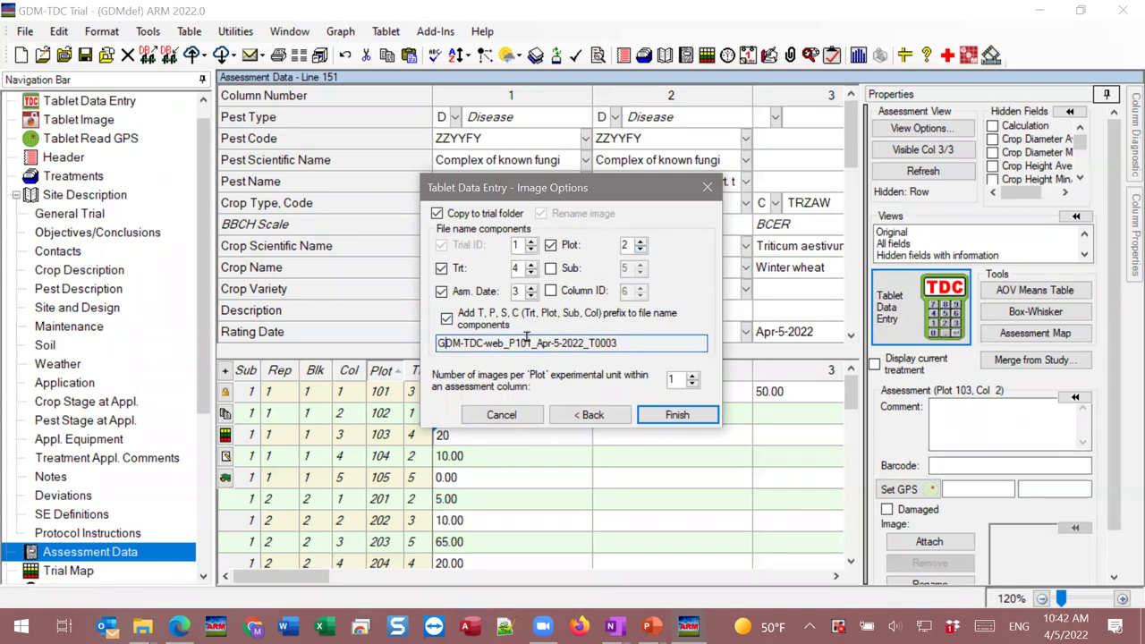
# Preview the image file name without the T, P, S, C prefixes and restore them.
pyautogui.click(619, 343)
pyautogui.click(472, 324)
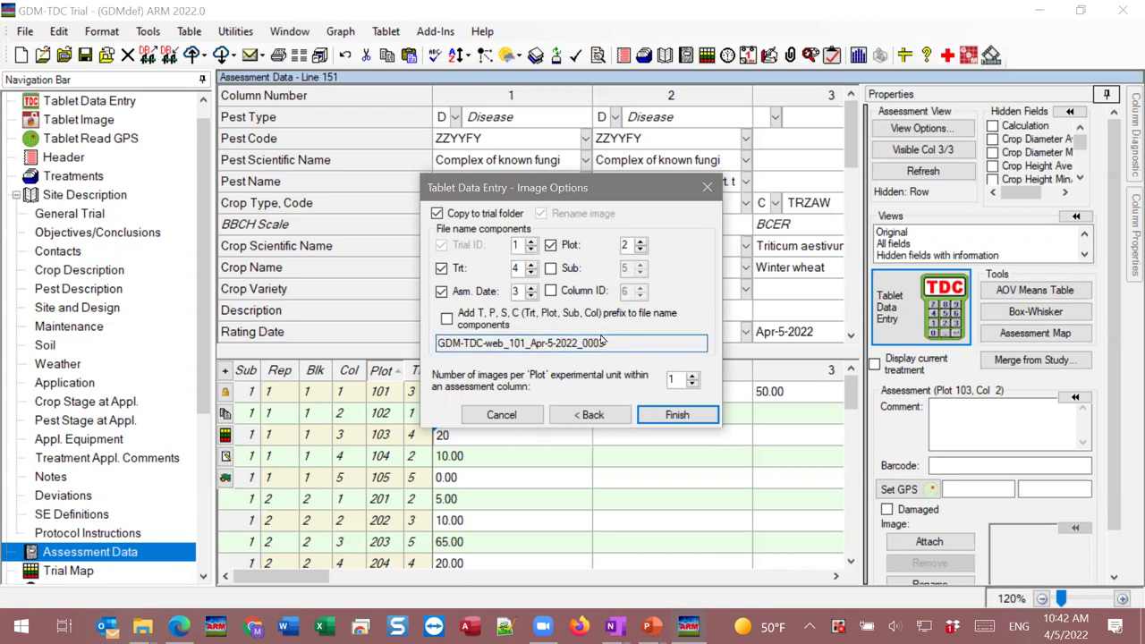
pyautogui.click(477, 326)
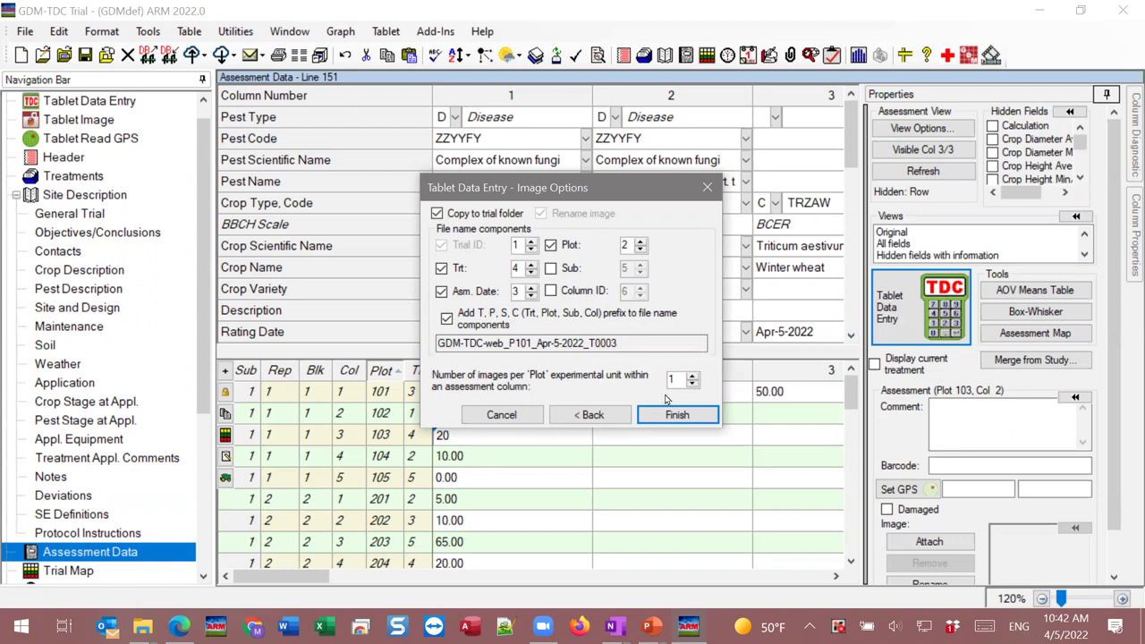
# Keep one image per plot experimental unit and finish the Tablet Data Entry image options.
pyautogui.click(690, 377)
pyautogui.click(693, 383)
pyautogui.click(667, 417)
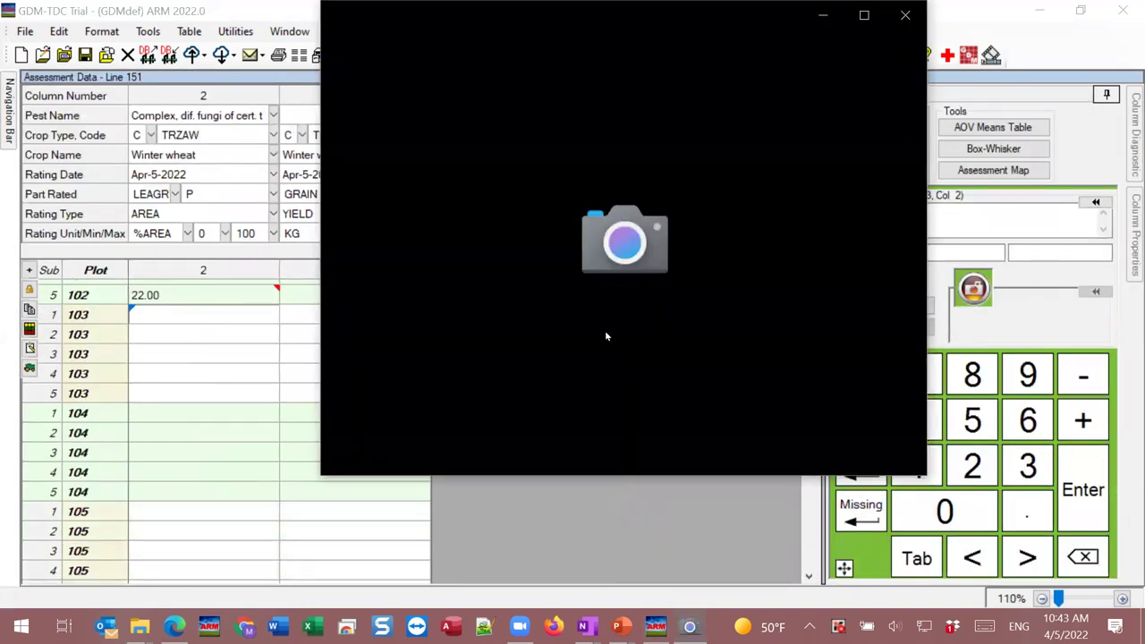
# Bring the Camera app to the front to check its live preview and return to the assessment data.
pyautogui.click(585, 519)
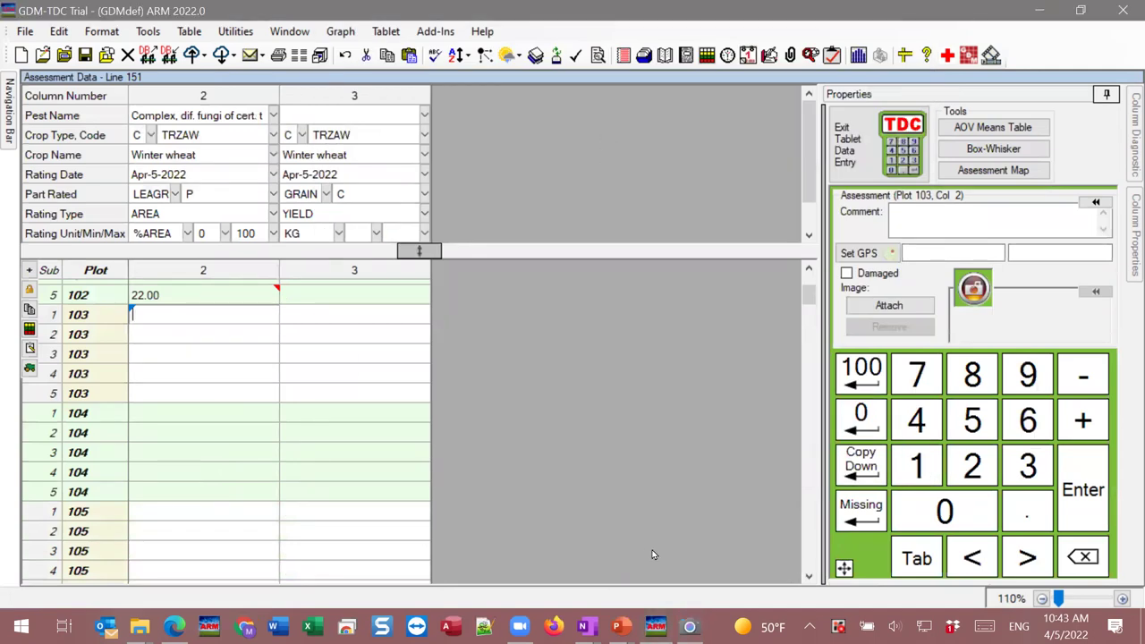
pyautogui.click(689, 626)
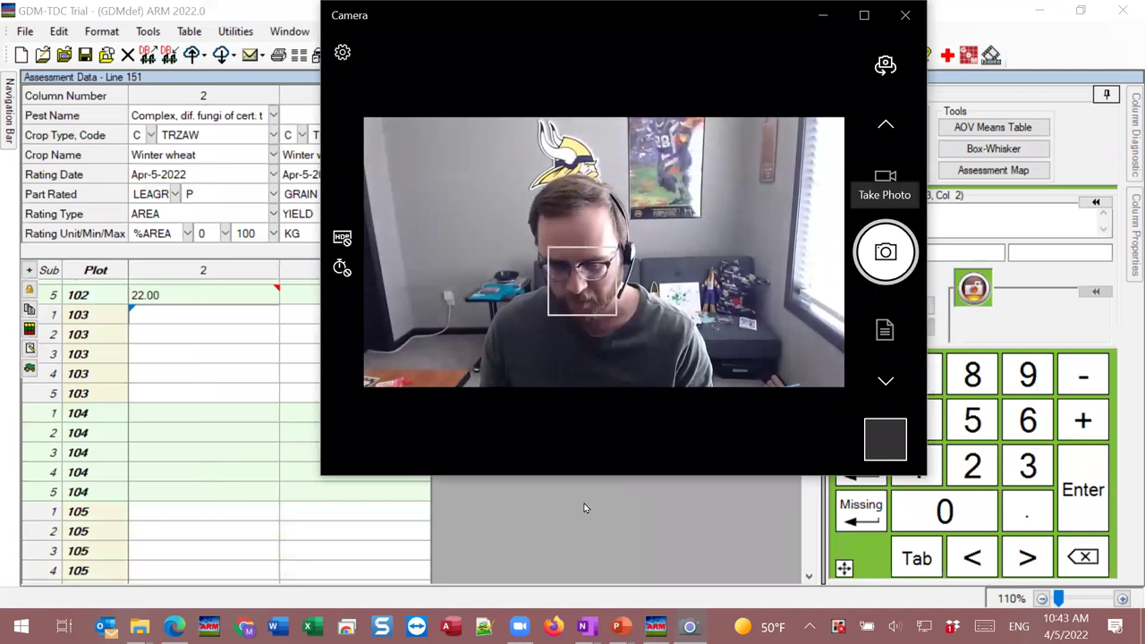
pyautogui.click(584, 508)
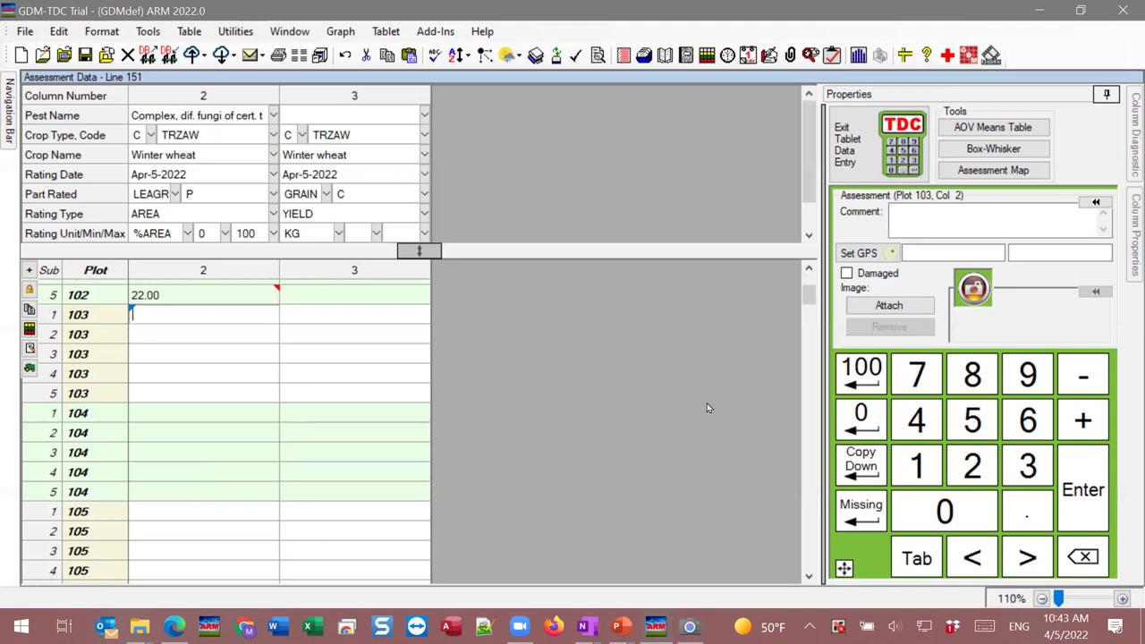
# Rate plot 103's subsample 1 in column 2 as 14, take a photo with the Camera app and return to ARM.
pyautogui.click(918, 469)
pyautogui.click(915, 420)
pyautogui.click(688, 626)
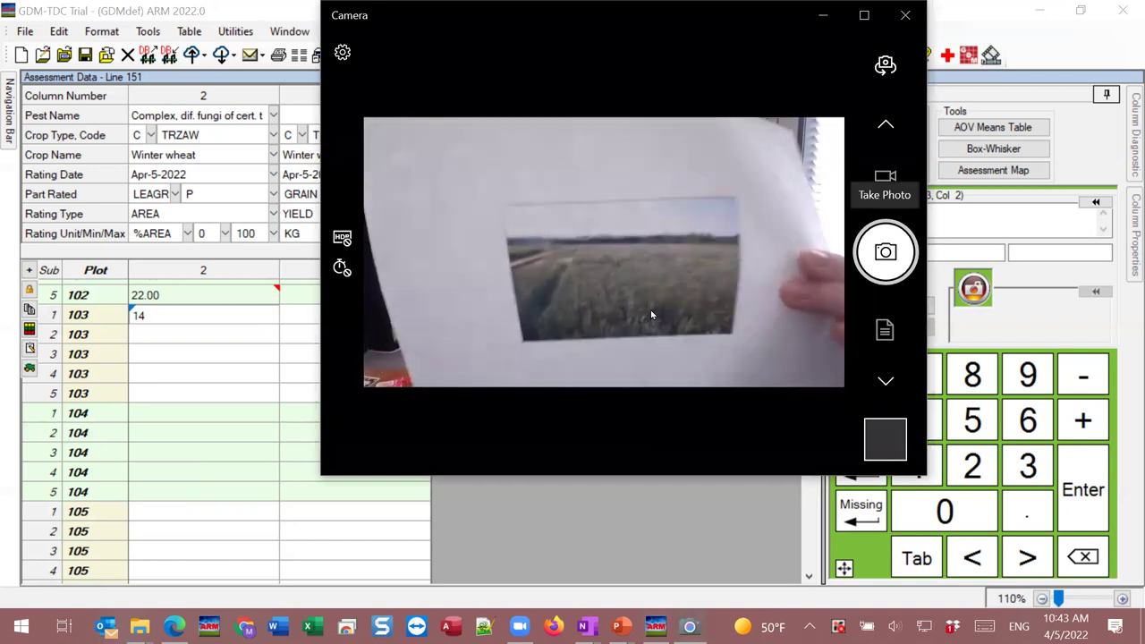
pyautogui.click(902, 251)
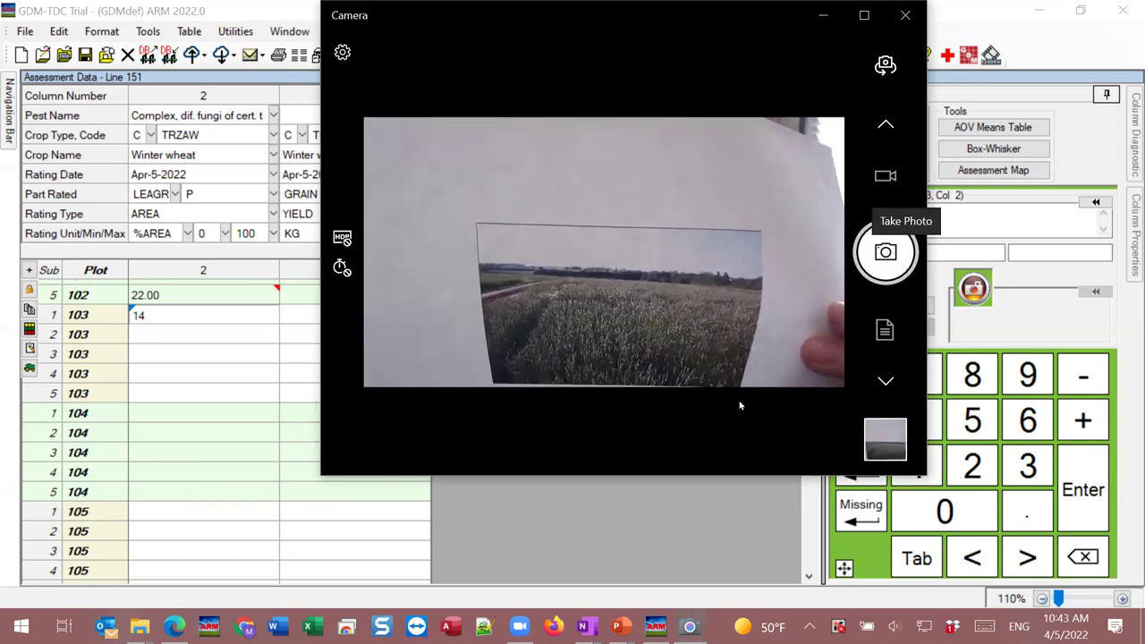
pyautogui.click(546, 539)
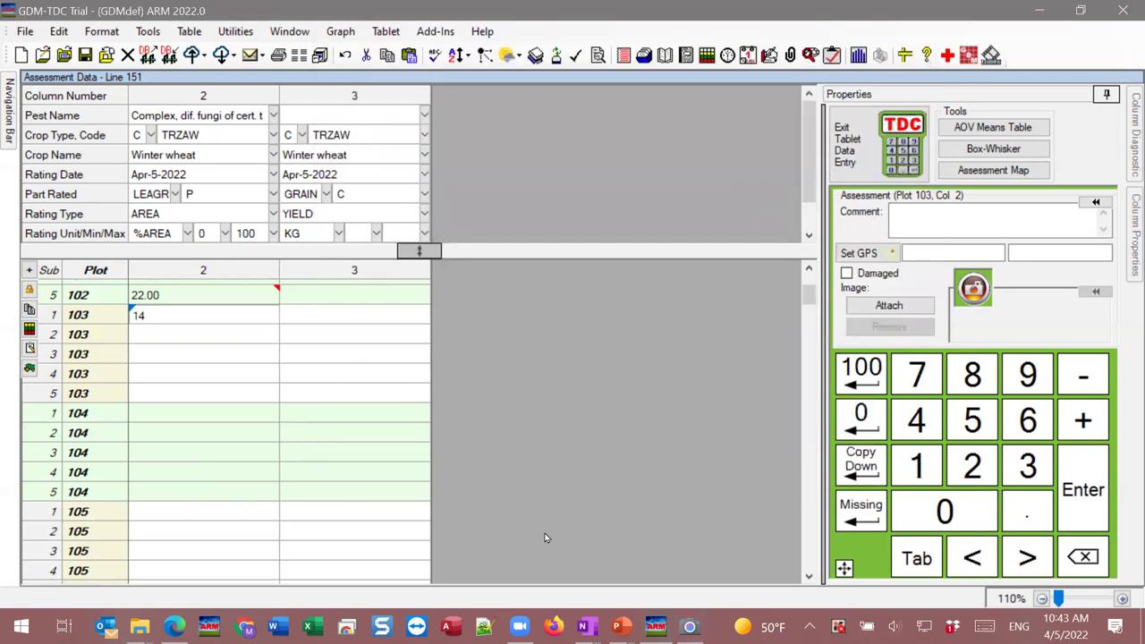
# Set the default Images path in the ARM options to the Camera Roll folder under Pictures.
pyautogui.click(188, 337)
pyautogui.click(191, 316)
pyautogui.click(164, 33)
pyautogui.click(211, 355)
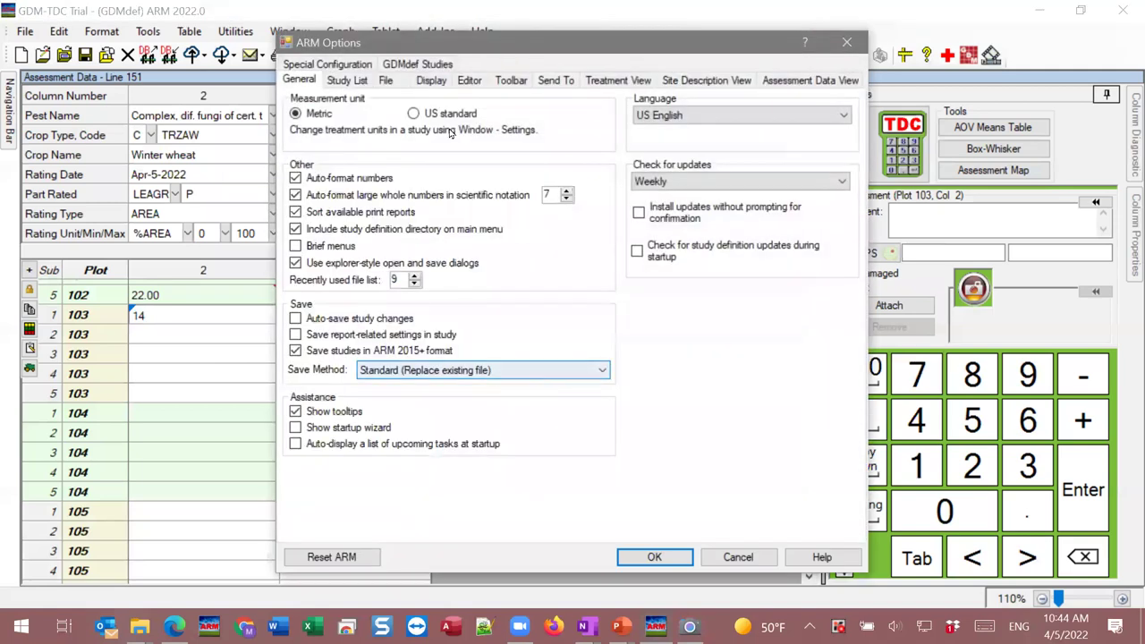
pyautogui.click(388, 81)
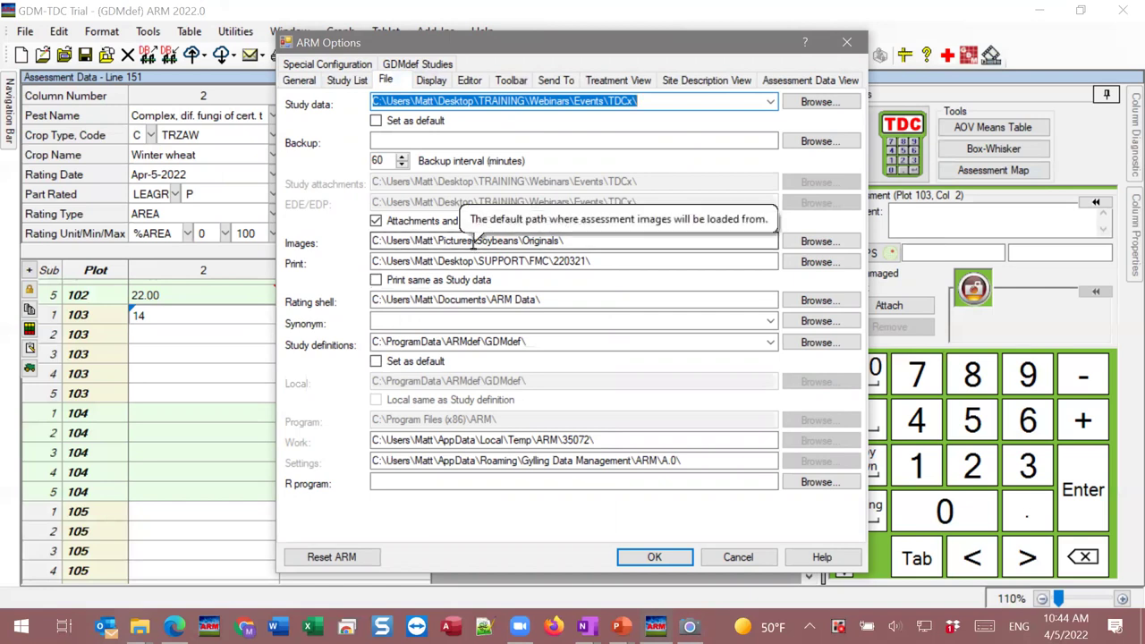
pyautogui.moveTo(474, 242); pyautogui.dragTo(373, 241)
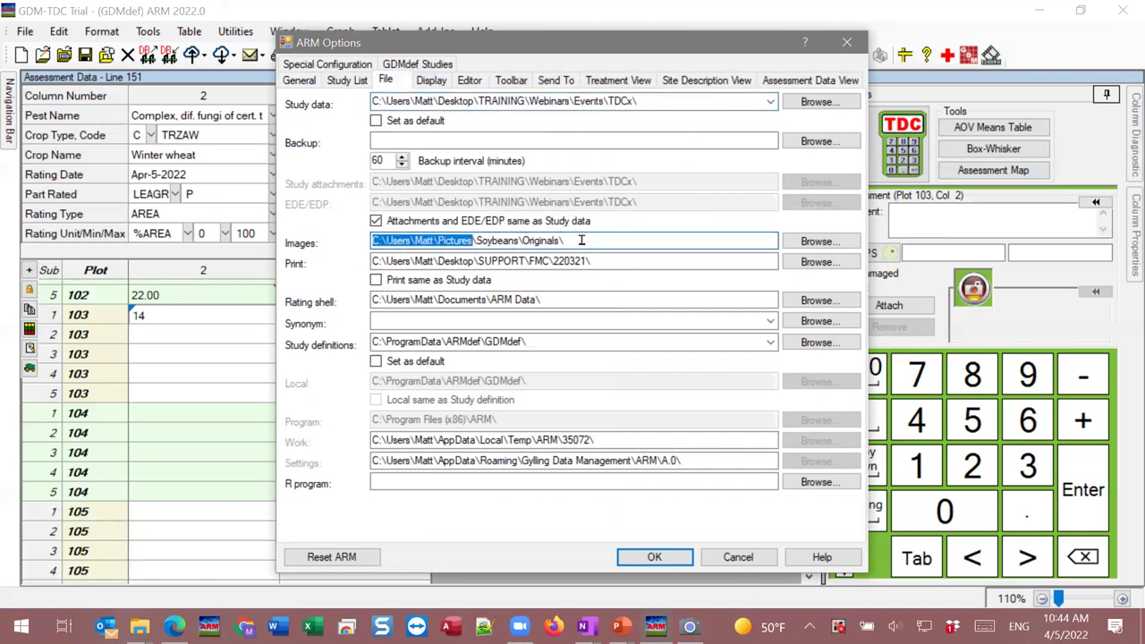
pyautogui.click(820, 242)
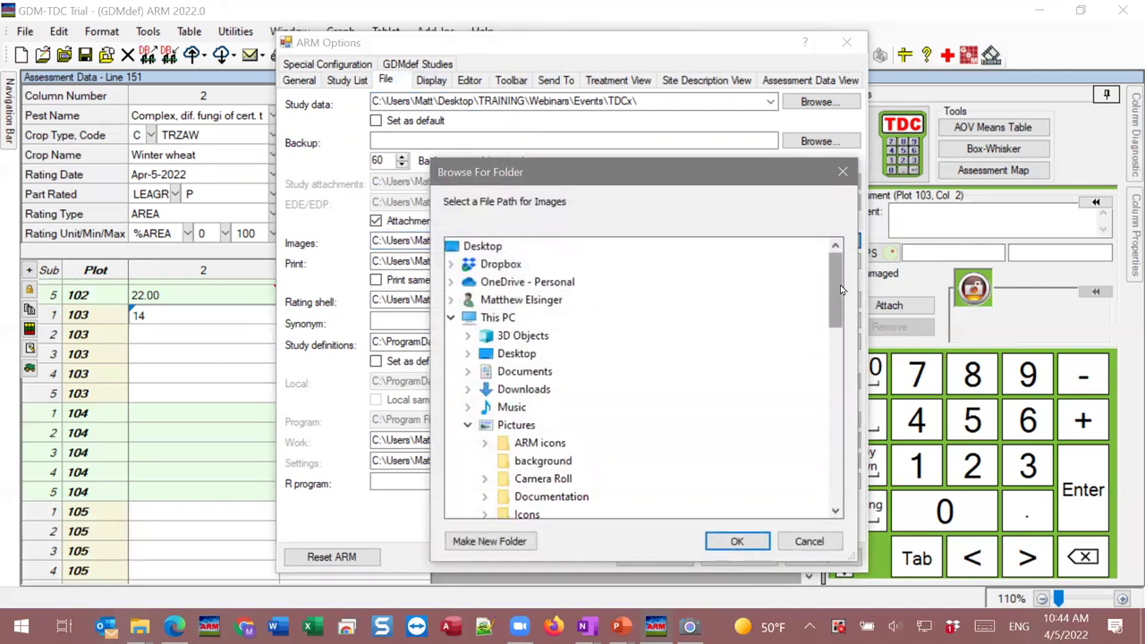
pyautogui.click(536, 479)
pyautogui.click(736, 541)
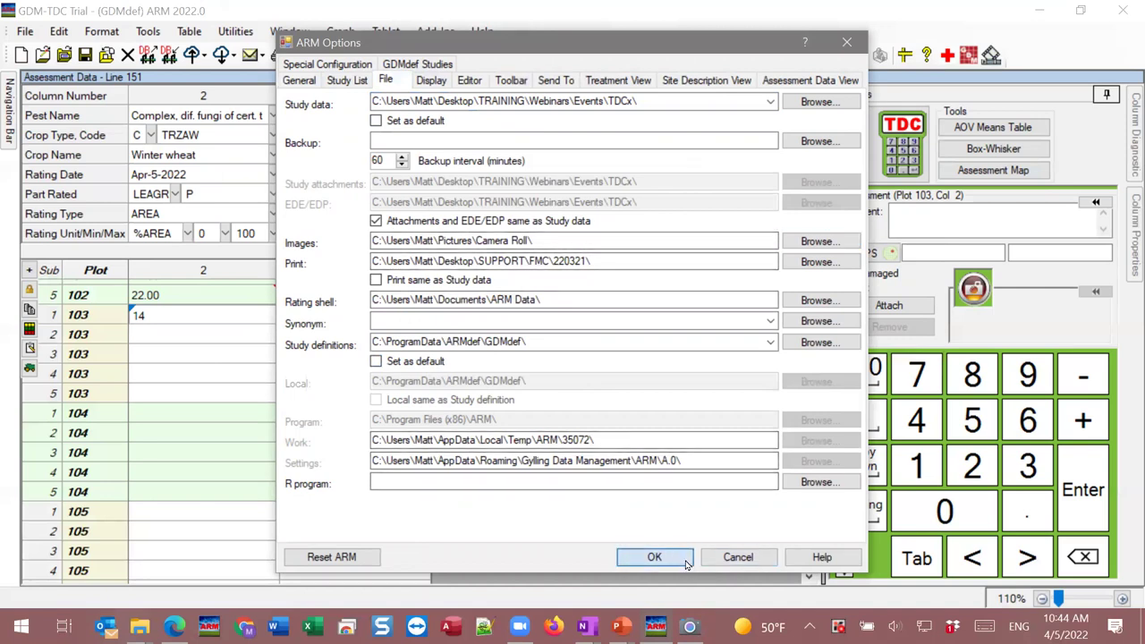
# Save the ARM options without specifying a backup folder.
pyautogui.click(655, 556)
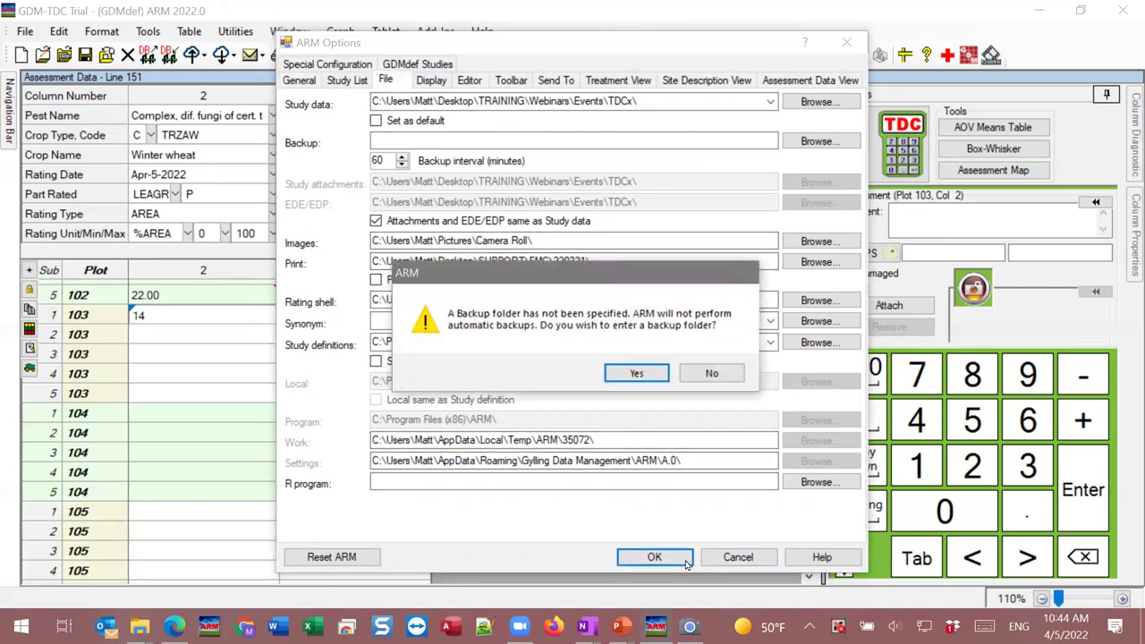
pyautogui.click(636, 373)
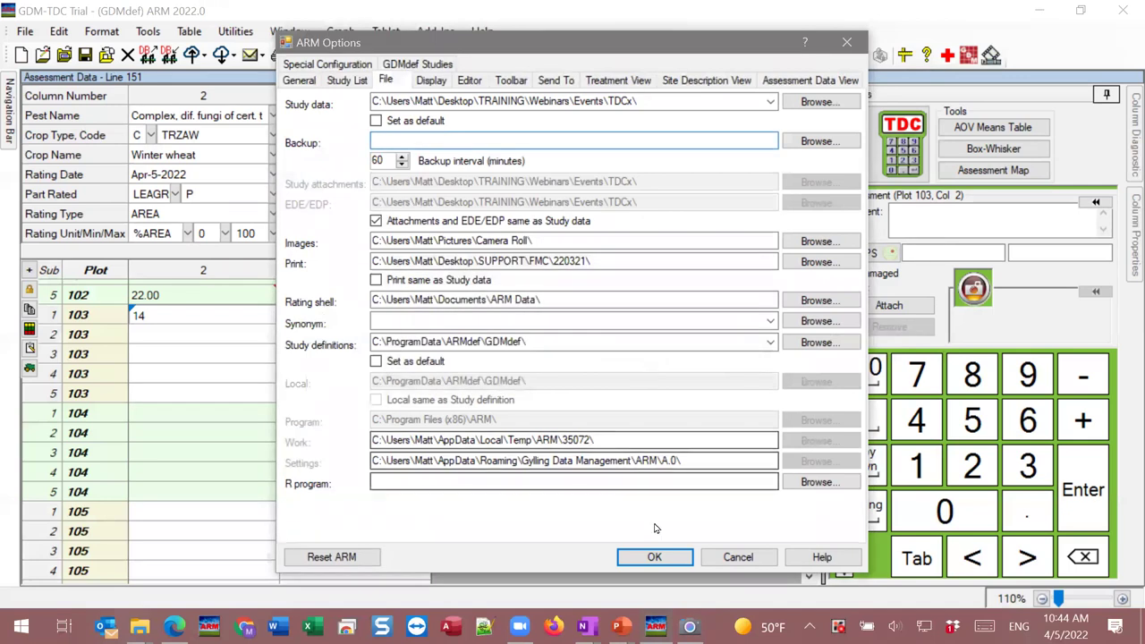
pyautogui.click(675, 560)
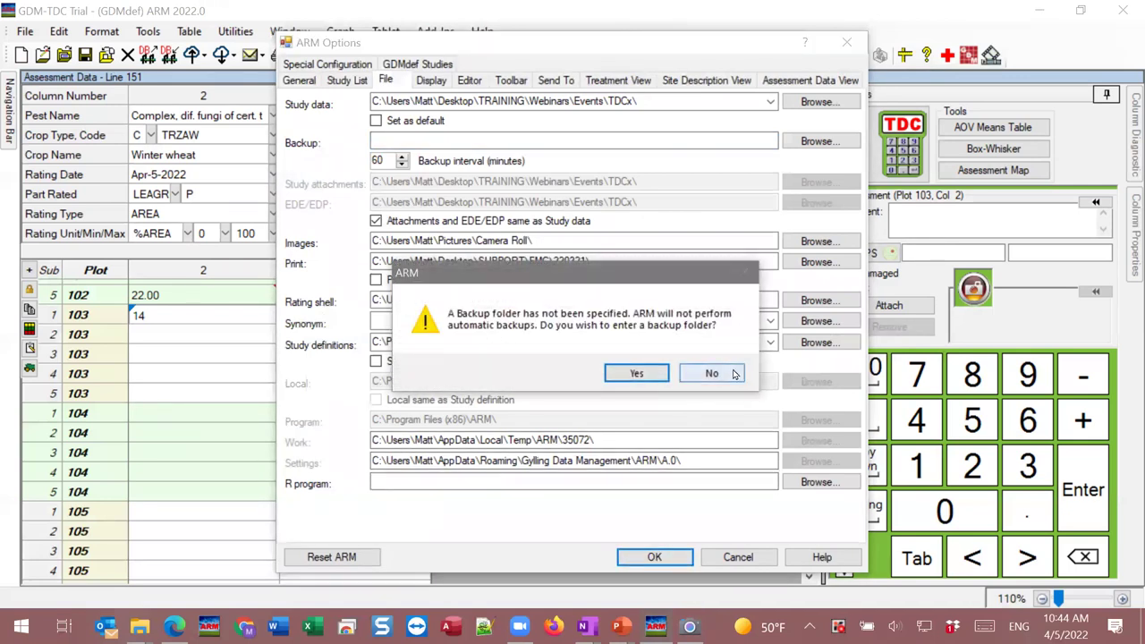
pyautogui.click(712, 373)
# Rate plot 103's subsample 2 in column 2 as 15 and take a photo with the Camera app.
pyautogui.click(224, 393)
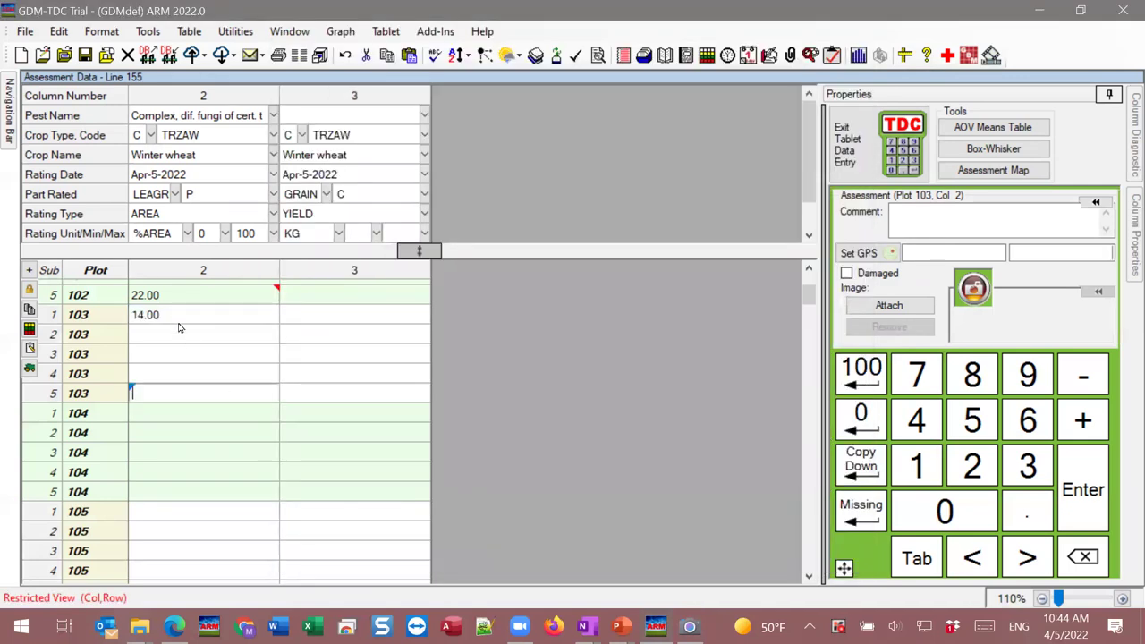
pyautogui.click(176, 330)
pyautogui.click(939, 468)
pyautogui.click(1000, 420)
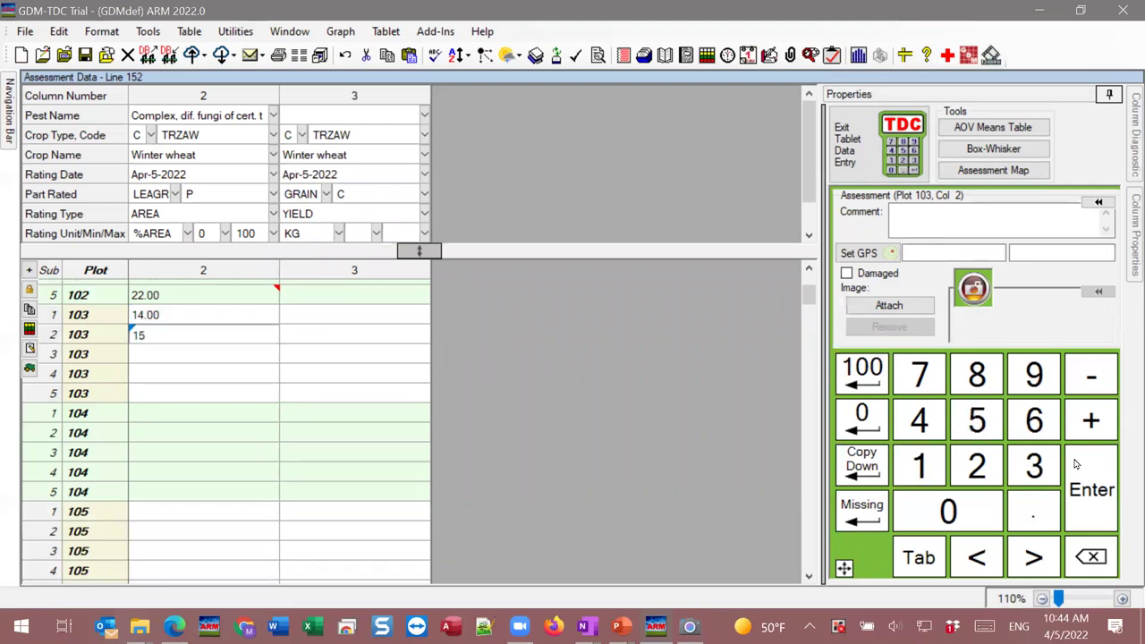
pyautogui.click(688, 626)
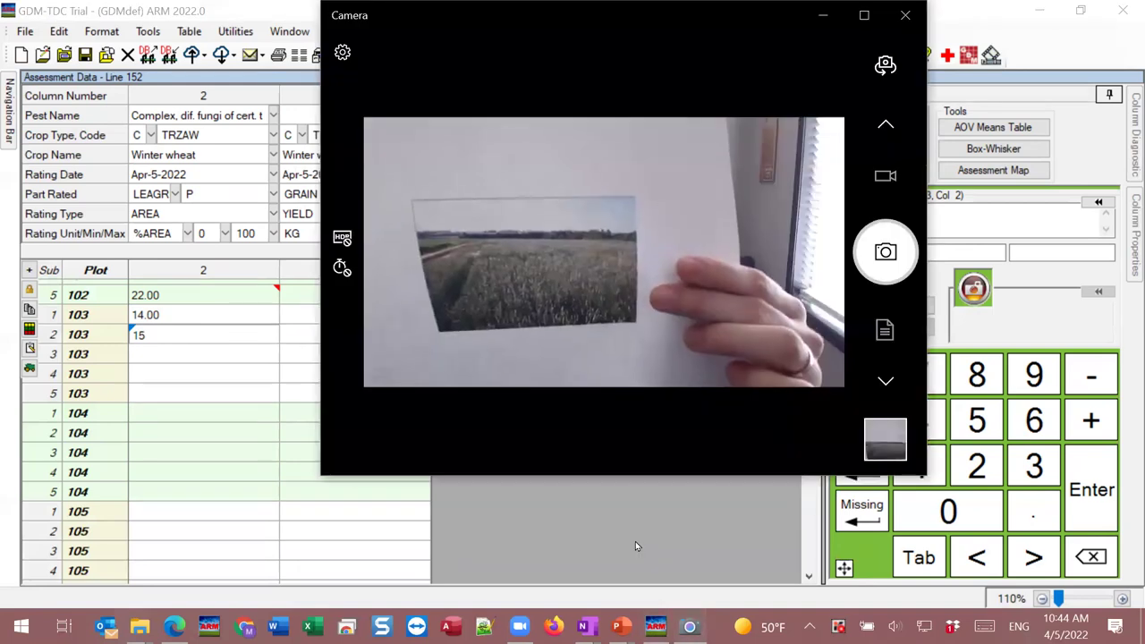
pyautogui.click(886, 253)
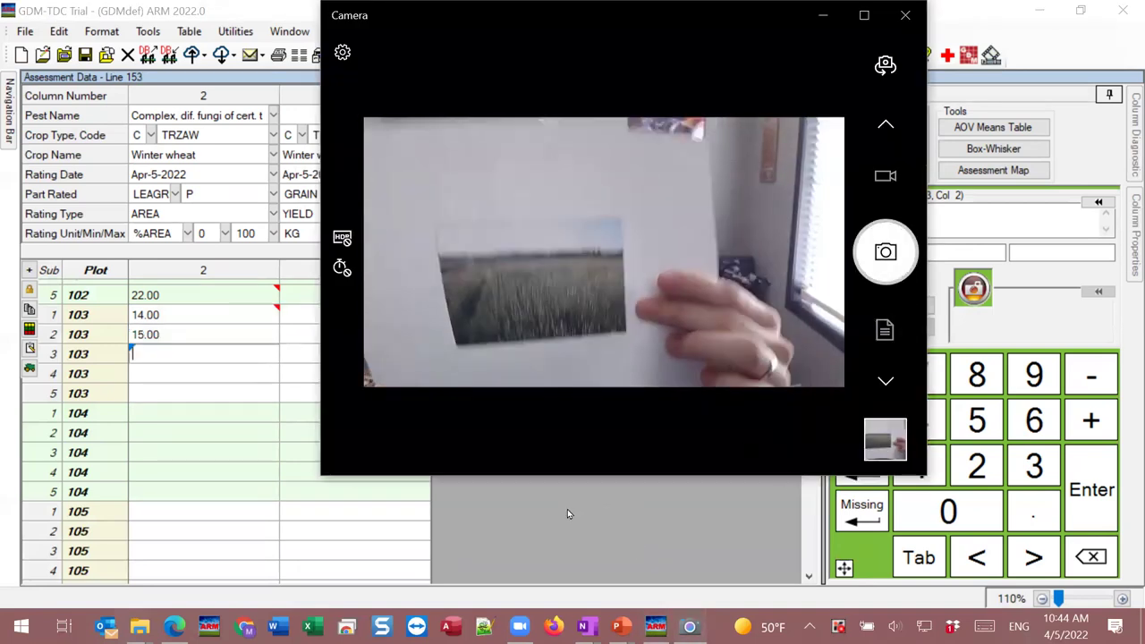
# Return to ARM and check the images attached to plot 103's subsamples 1 and 2 in column 2, enlarging subsample 1's photo.
pyautogui.click(179, 332)
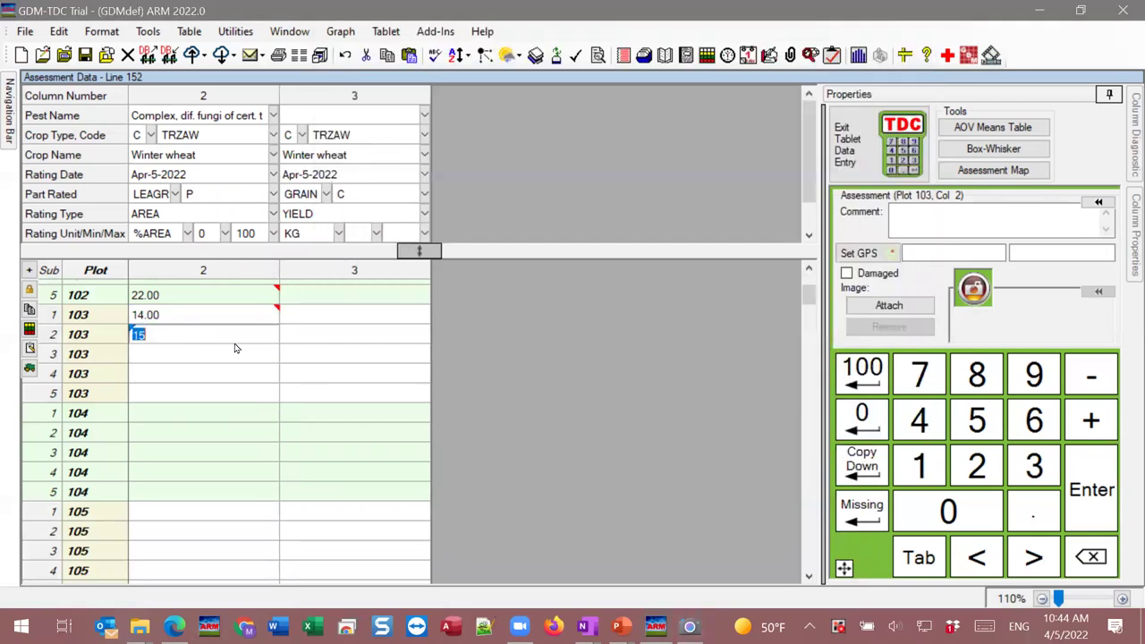
pyautogui.click(179, 317)
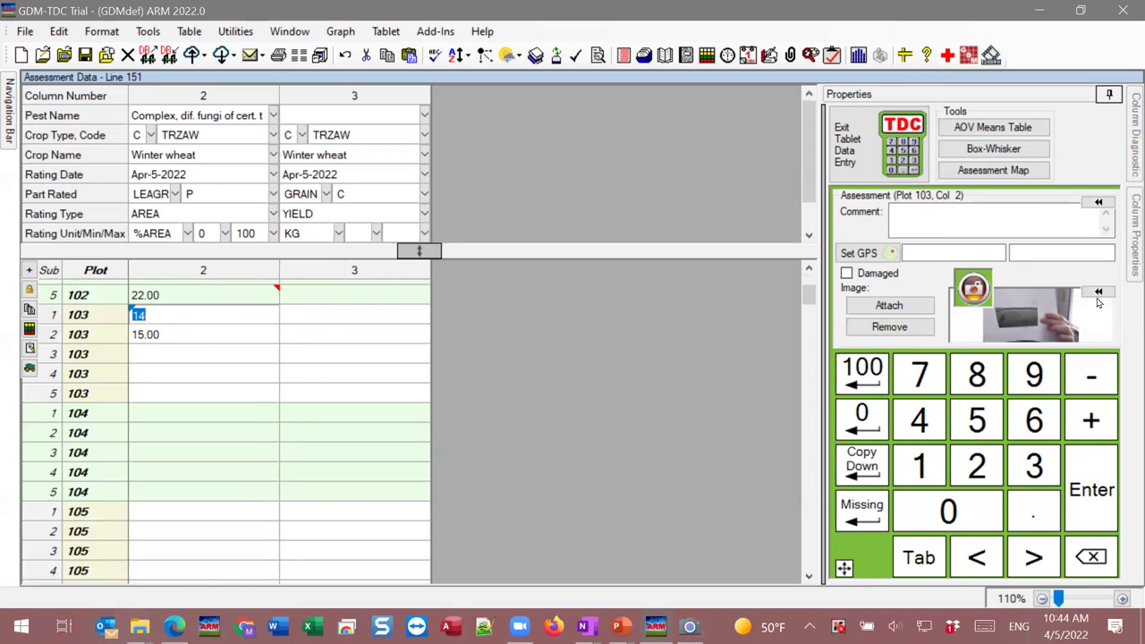
pyautogui.click(1073, 313)
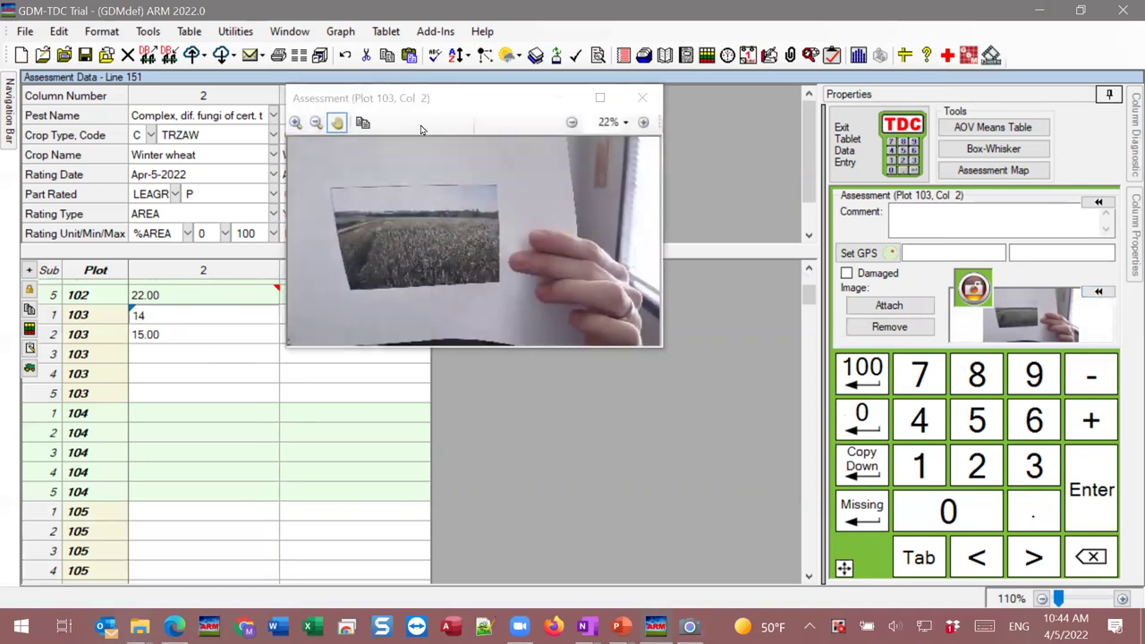
pyautogui.click(642, 98)
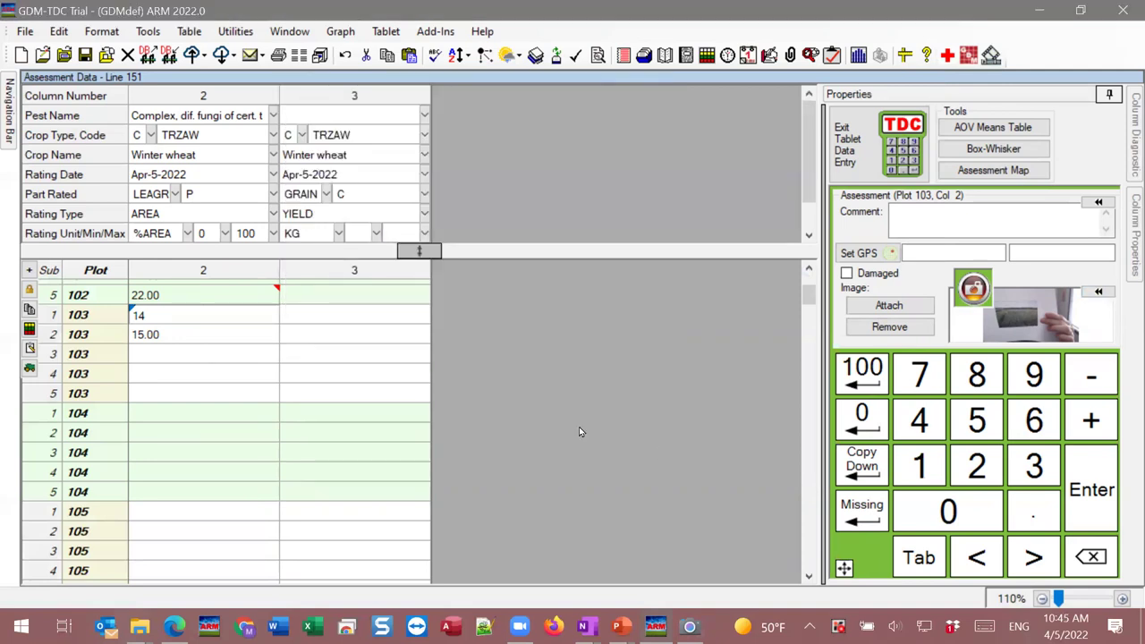
pyautogui.click(152, 339)
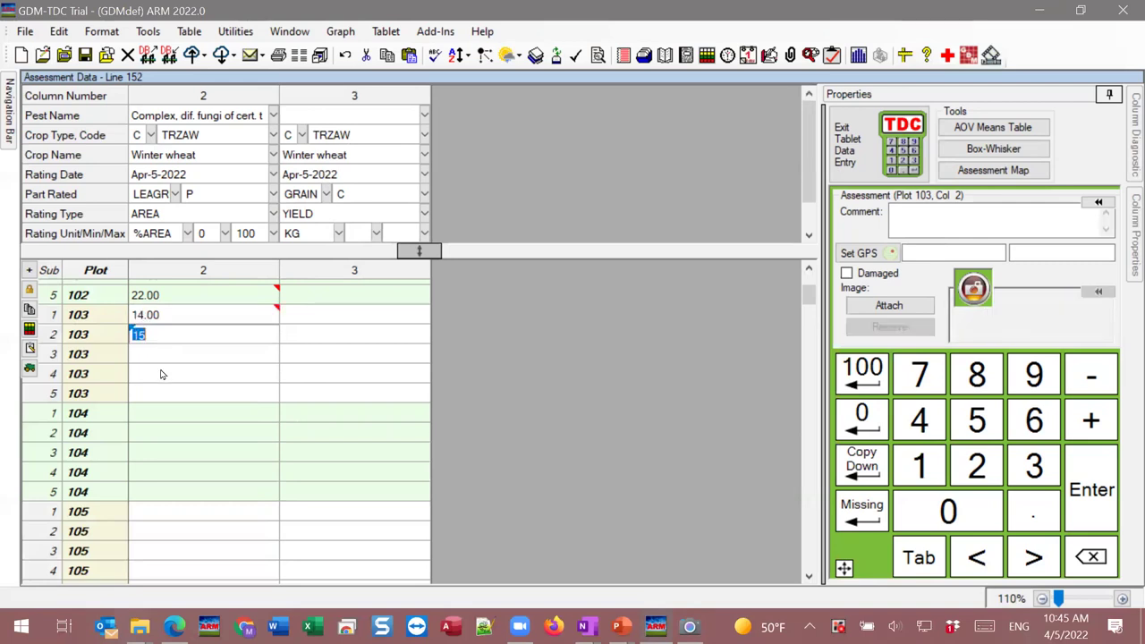
pyautogui.click(166, 320)
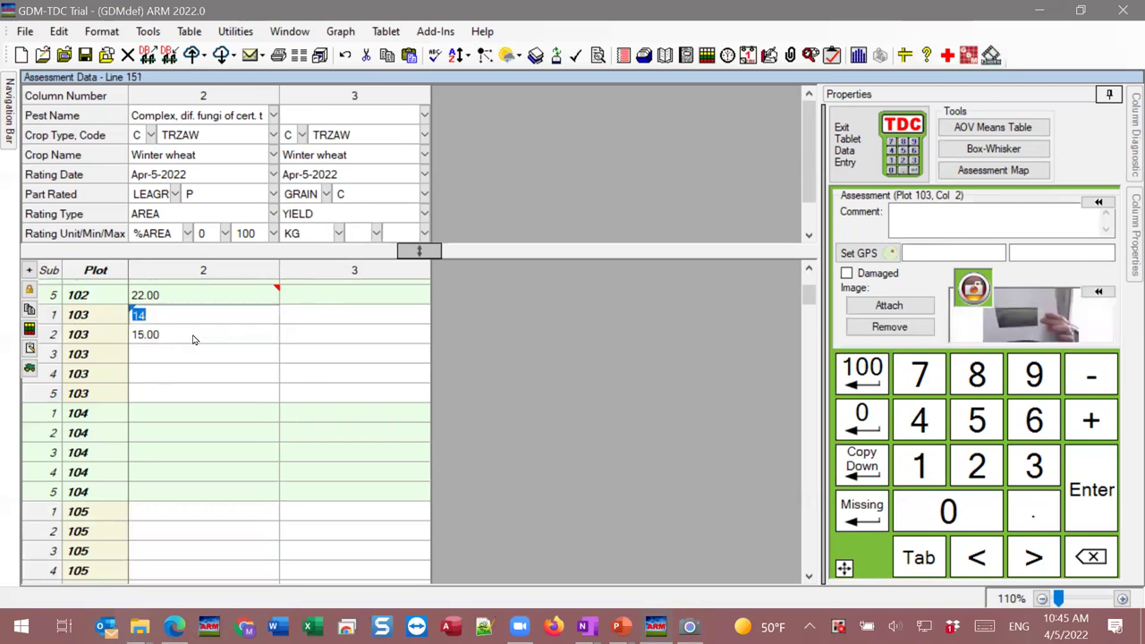
pyautogui.click(192, 337)
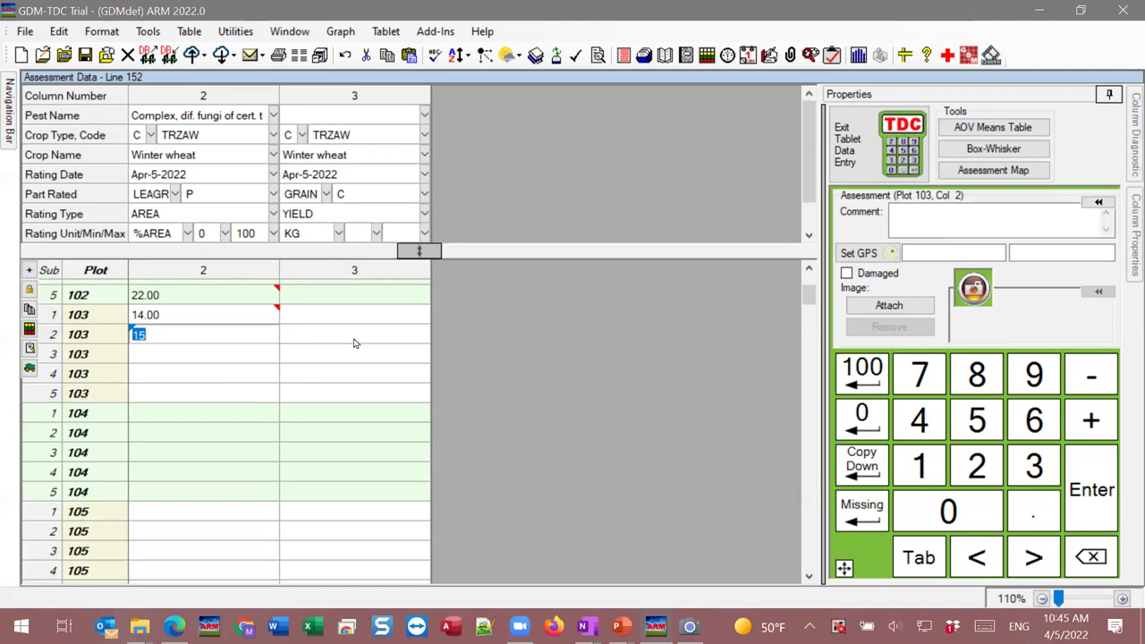
# Rate plot 103's subsample 1 in column 3 as 22, take a photo with the Camera app and return to ARM.
pyautogui.click(328, 318)
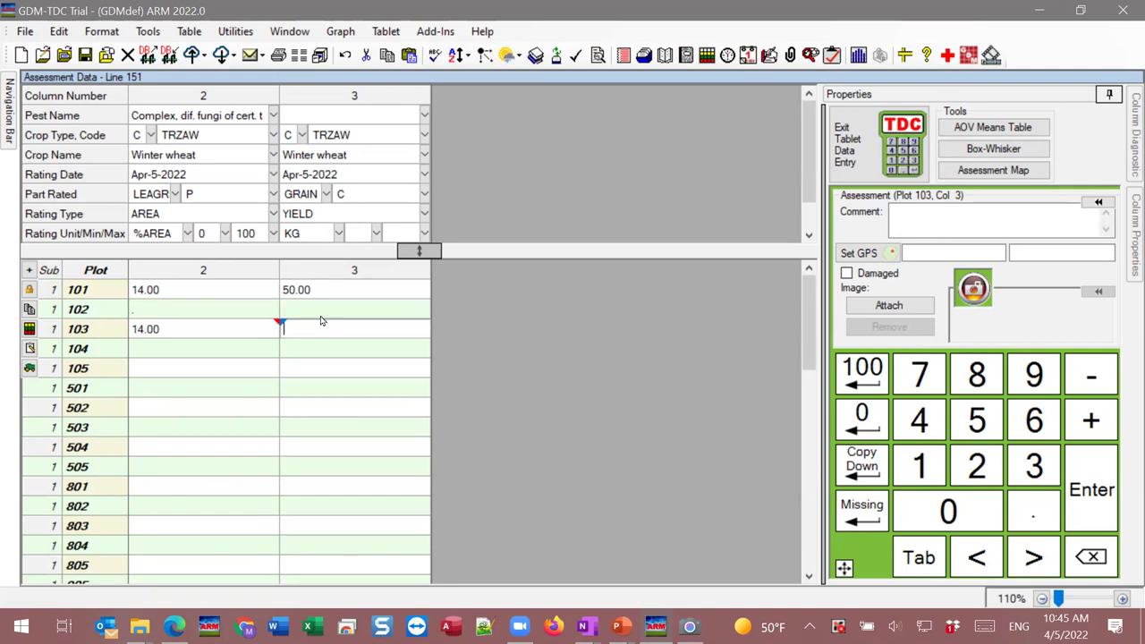
pyautogui.doubleClick(977, 466)
pyautogui.click(690, 626)
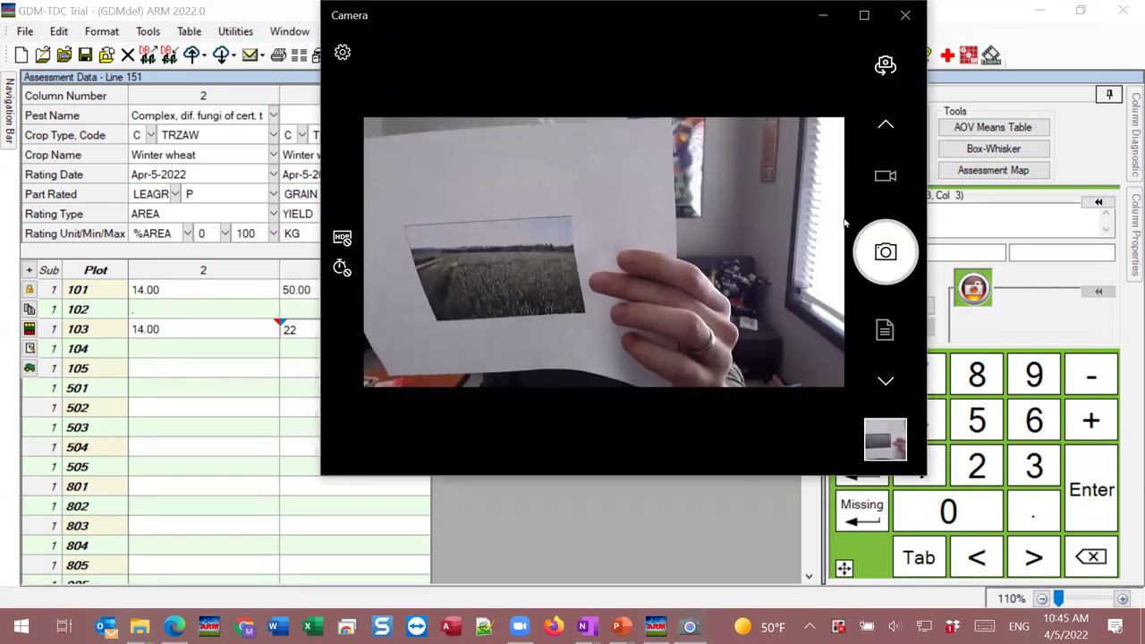
pyautogui.click(885, 251)
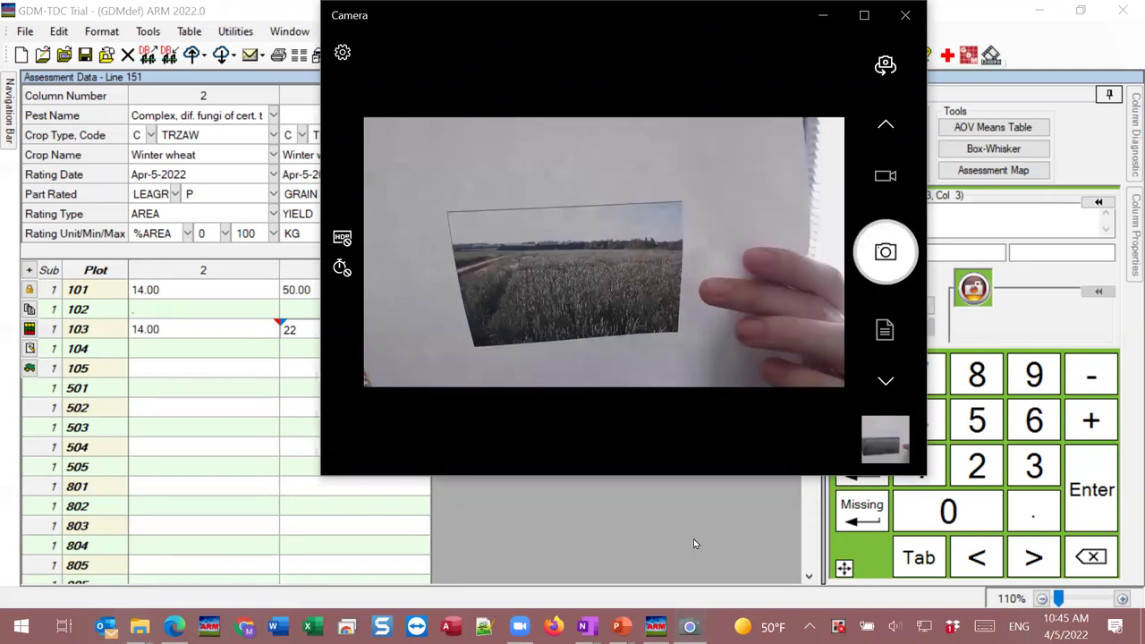
pyautogui.click(624, 527)
# Check the image attached to plot 103's subsample 1 rating in column 3 and advance to plot 104.
pyautogui.scroll(1, 355, 327)
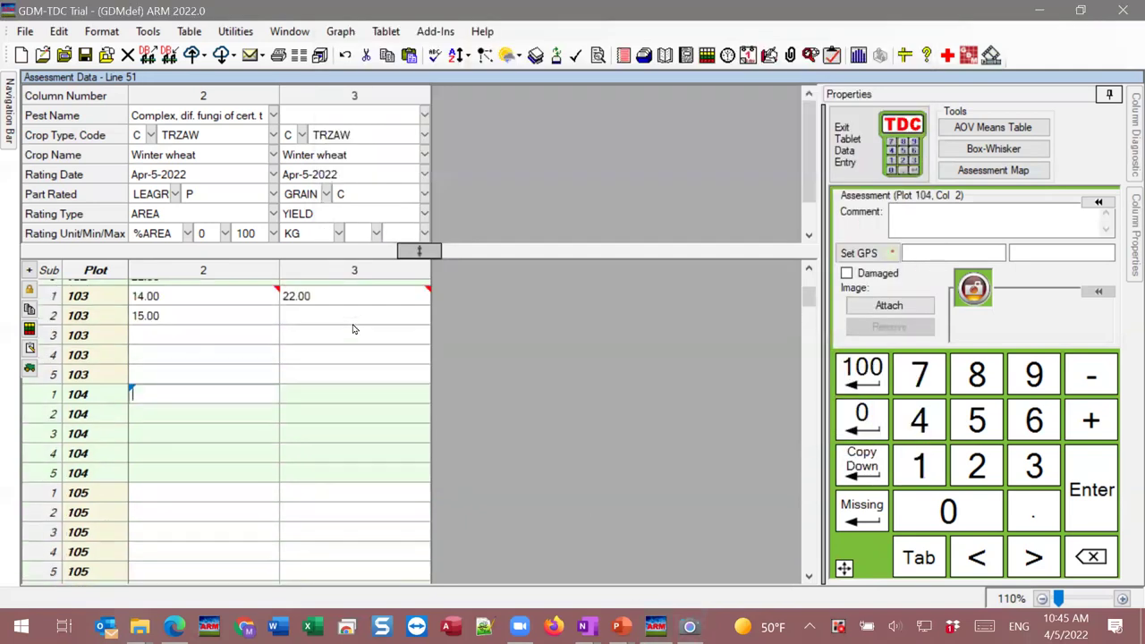
pyautogui.click(300, 305)
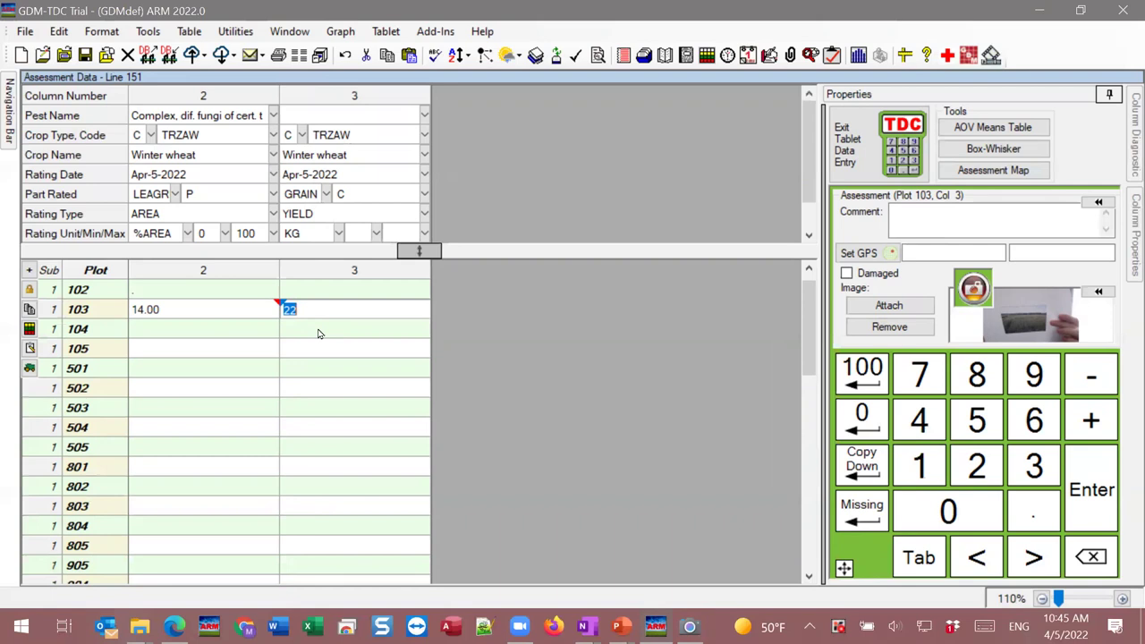
pyautogui.click(1095, 489)
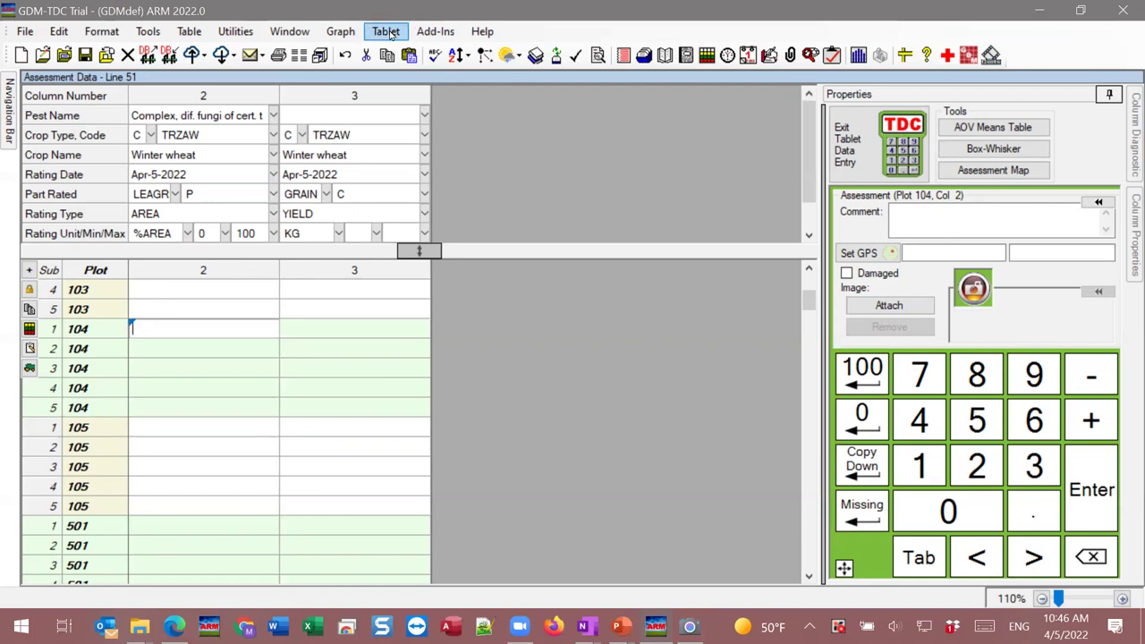
# Arrange the Camera and ARM windows side by side.
pyautogui.click(288, 32)
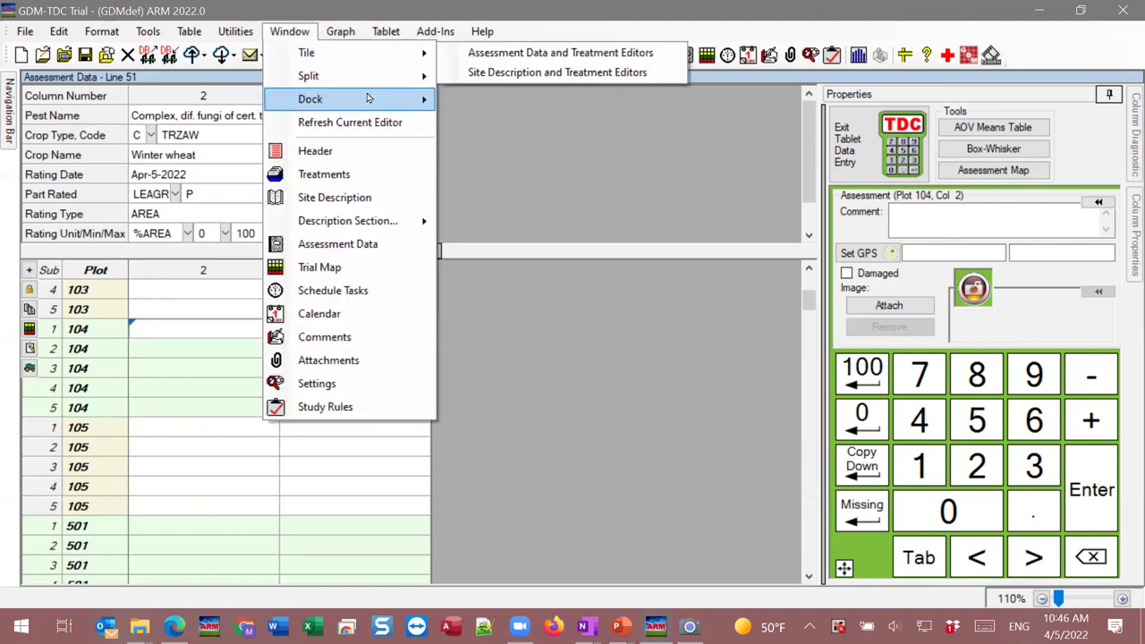
pyautogui.moveTo(367, 99)
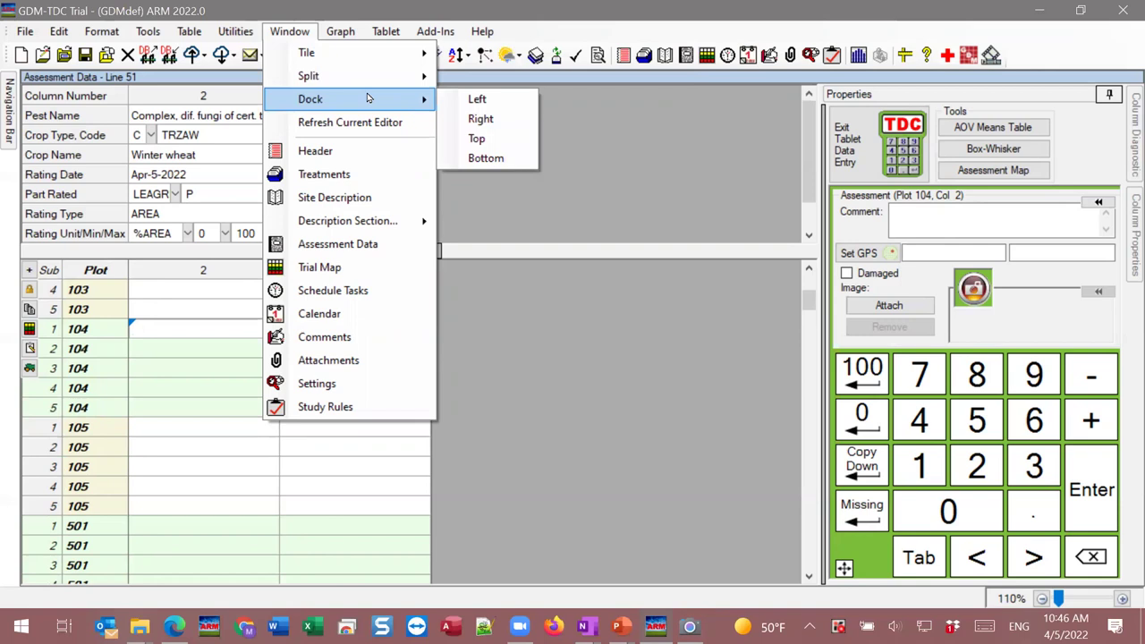
pyautogui.click(515, 127)
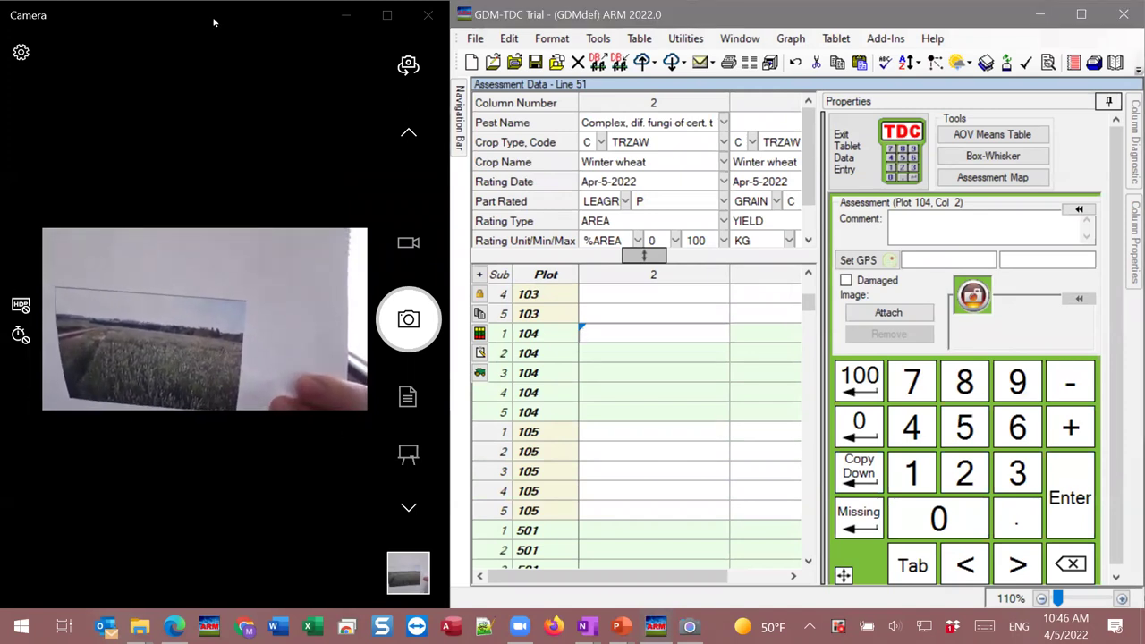
# Rate plot 104's subsample 1 in column 2 as 17 and take a photo with the Camera app.
pyautogui.click(615, 19)
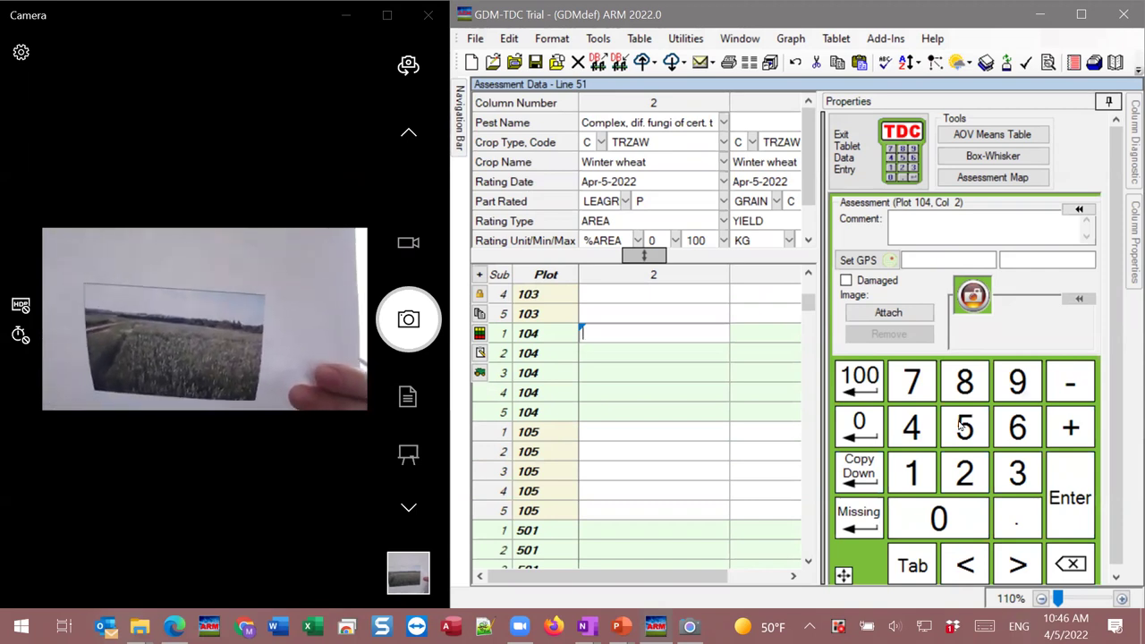
pyautogui.click(912, 472)
pyautogui.click(913, 378)
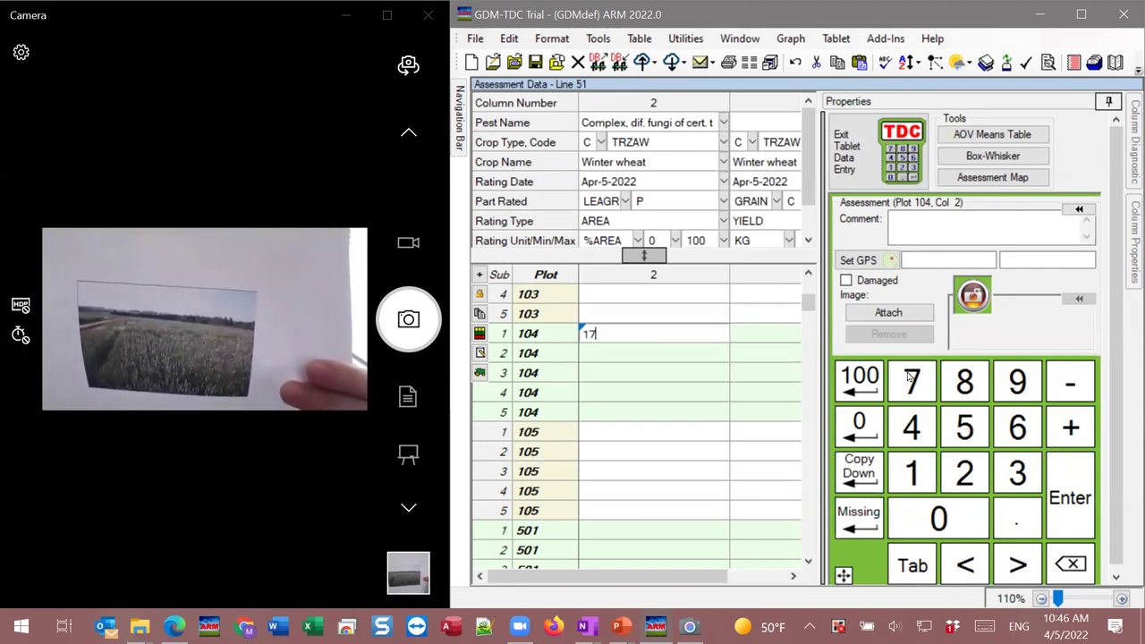
pyautogui.click(408, 319)
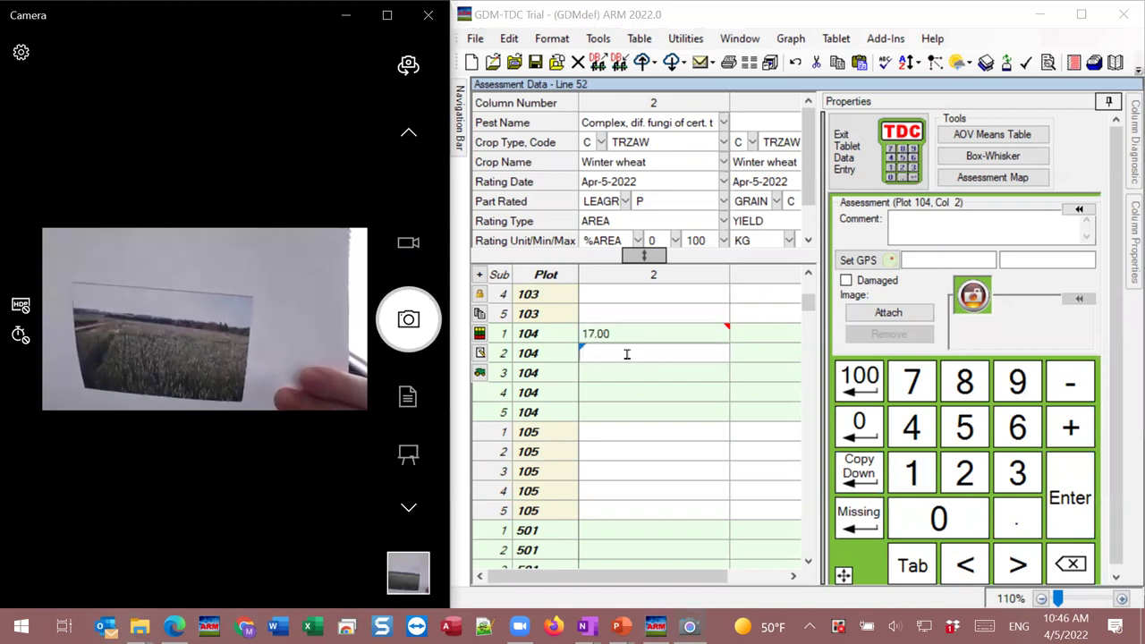
# Take a photo for plot 104's subsample 1 in column 3 and enter its rating as 25.
pyautogui.click(781, 335)
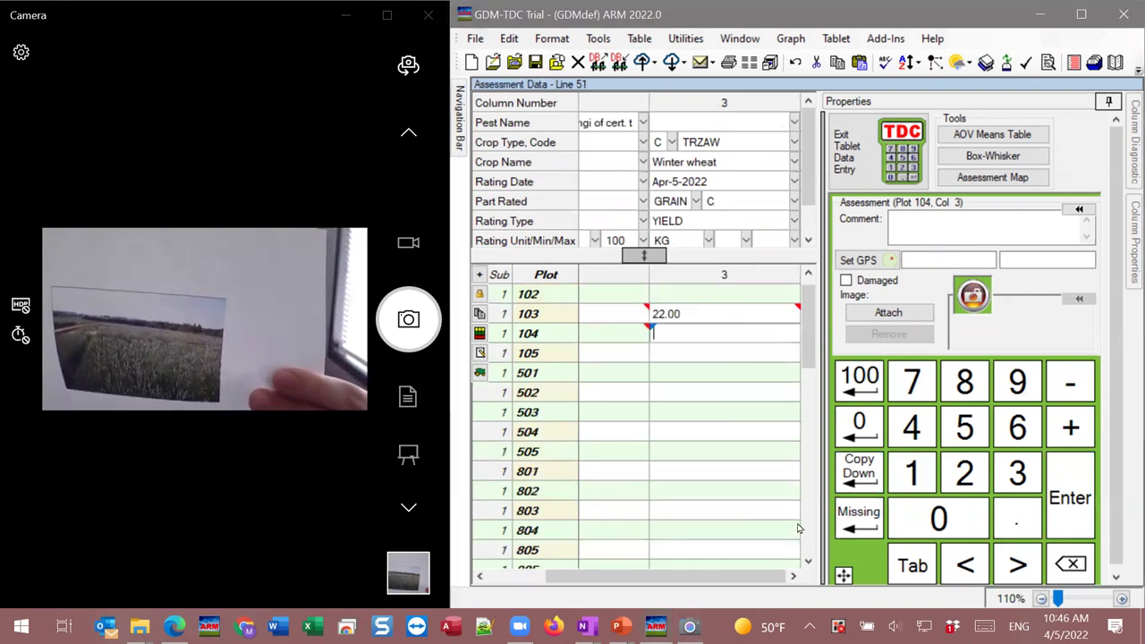
pyautogui.click(405, 322)
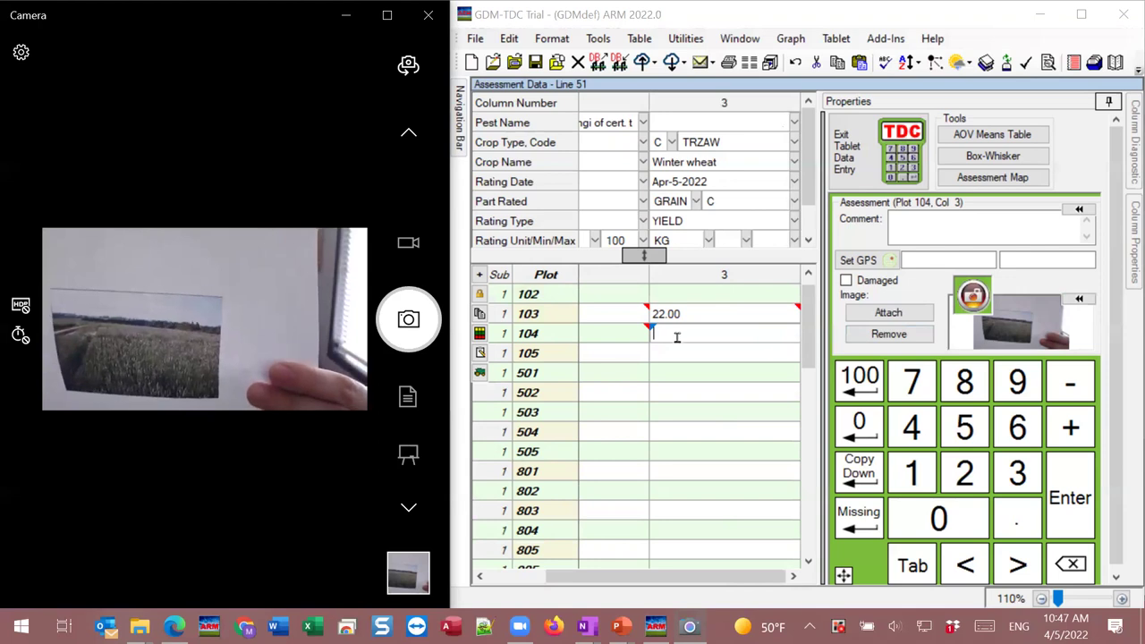
pyautogui.click(964, 474)
pyautogui.click(964, 427)
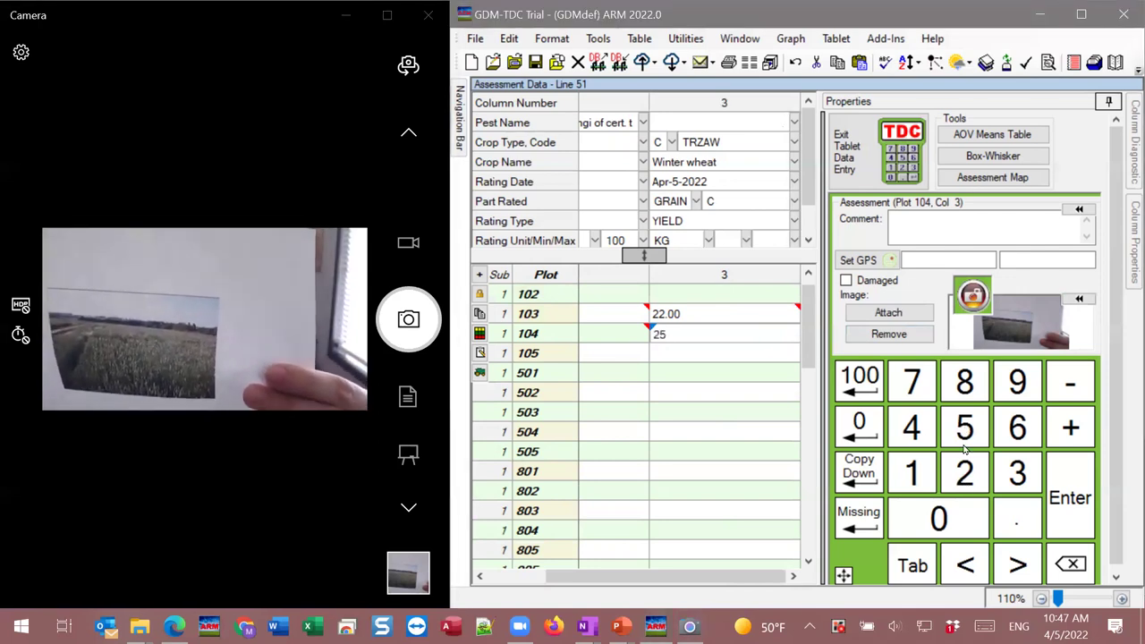
pyautogui.click(1066, 499)
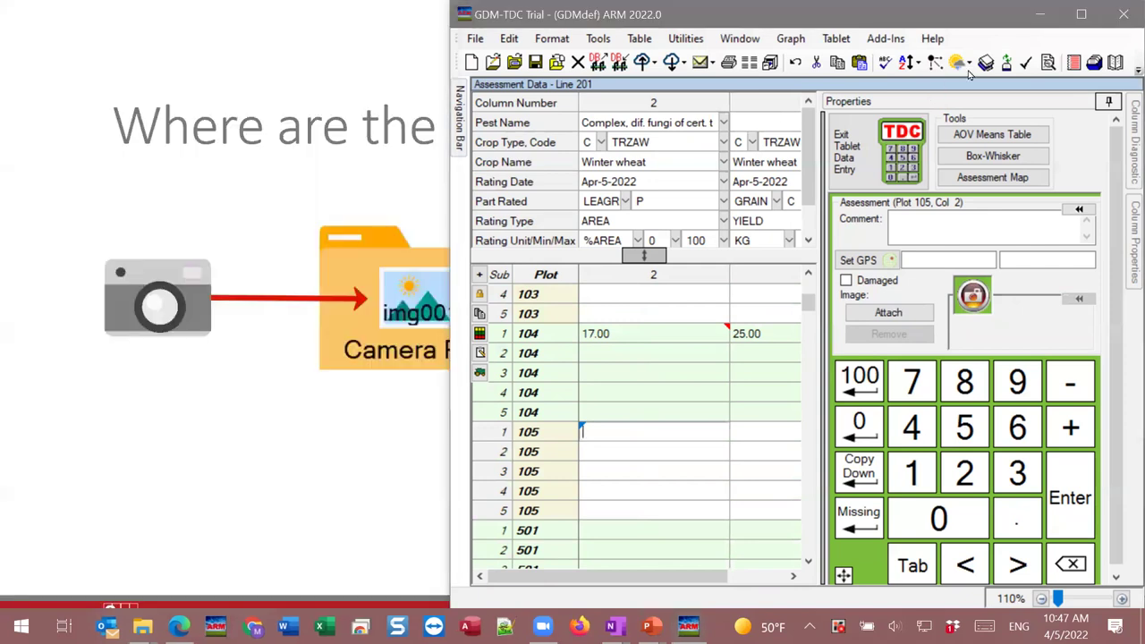
# Maximize the ARM window and check the image attached to plot 104's subsample 1 rating in column 3.
pyautogui.click(1081, 14)
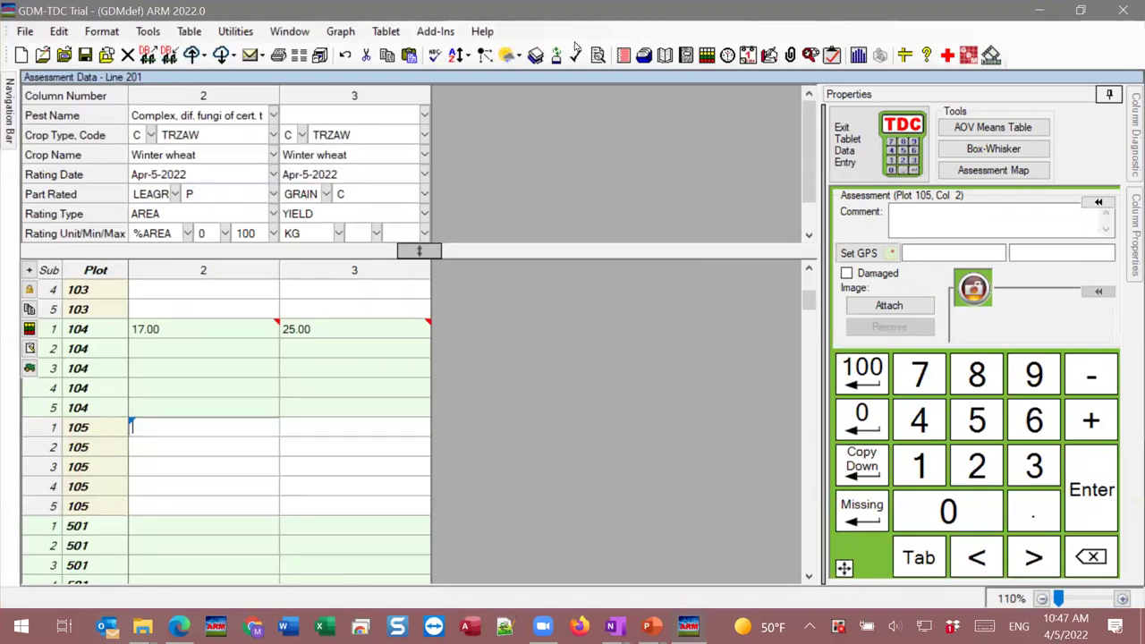
pyautogui.click(333, 331)
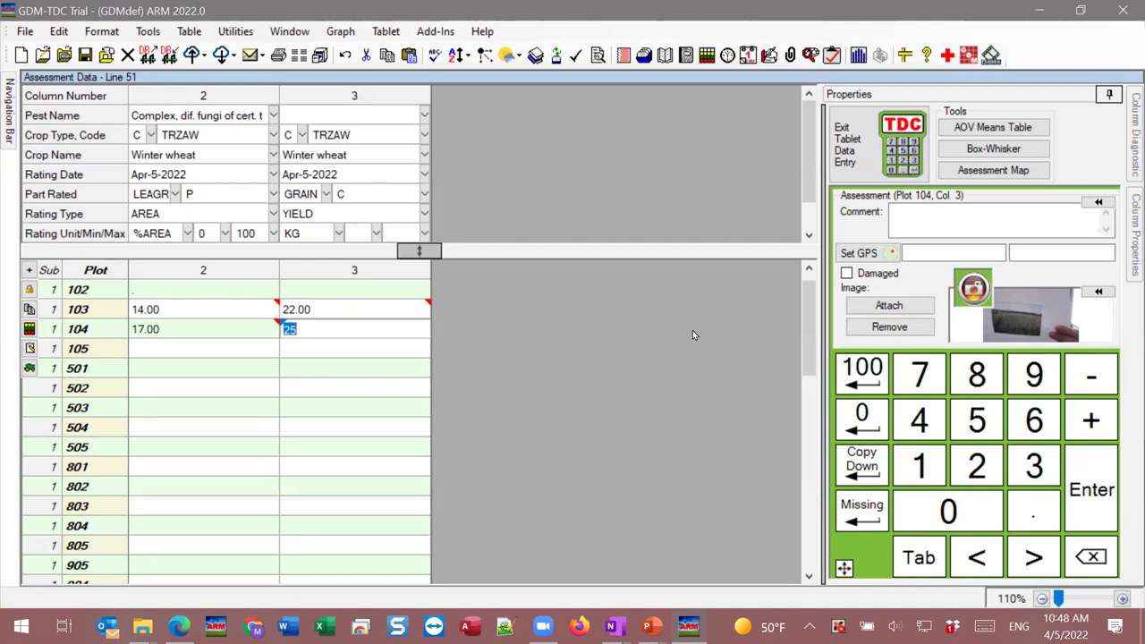
pyautogui.click(186, 354)
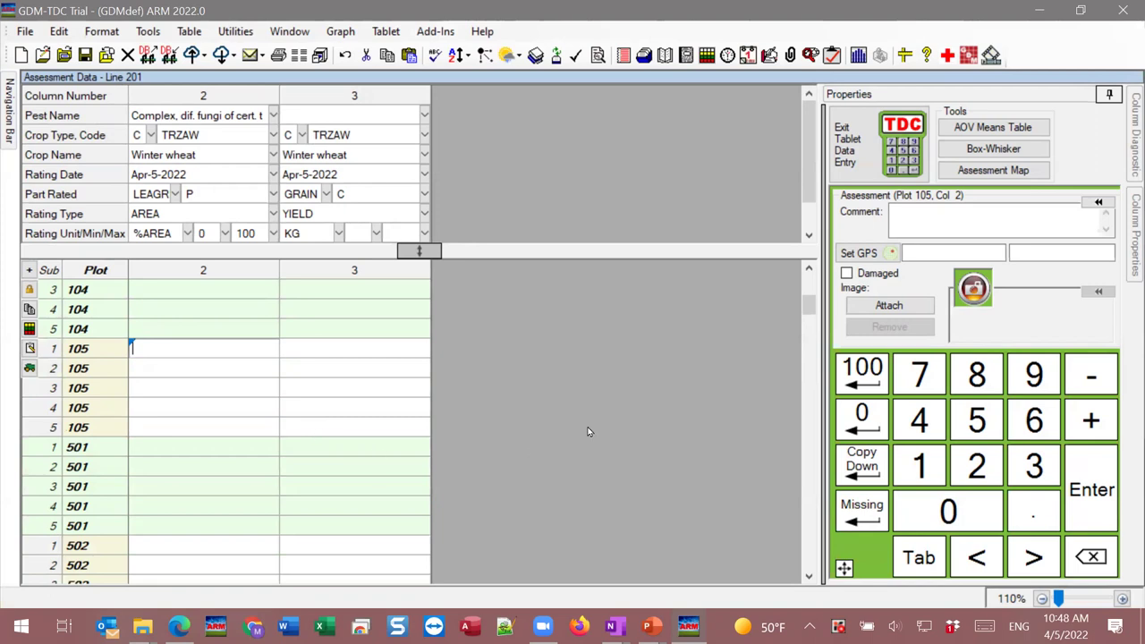
# Exit tablet data entry to look through column 1's ratings in the full assessment view, and start tablet data entry again.
pyautogui.click(867, 152)
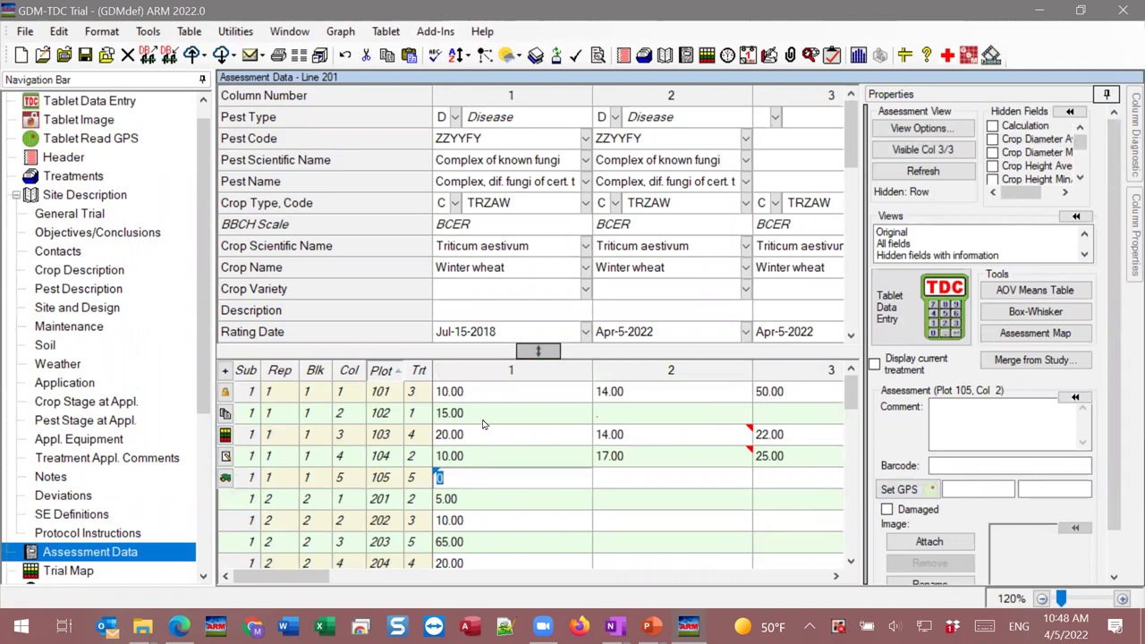
pyautogui.click(462, 397)
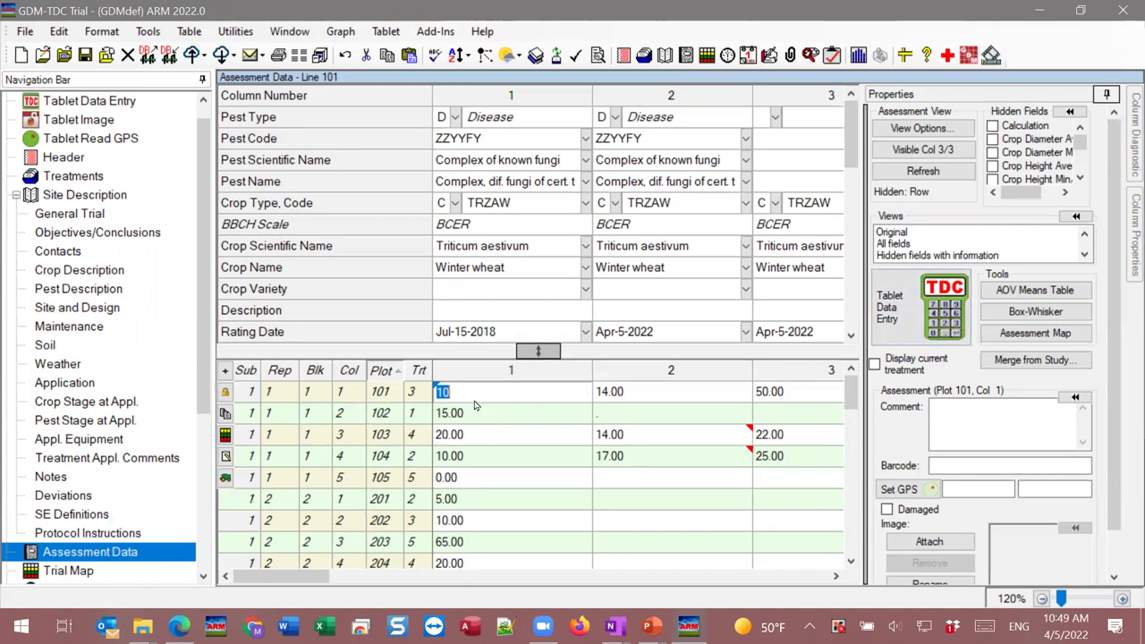
pyautogui.scroll(-8, 478, 480)
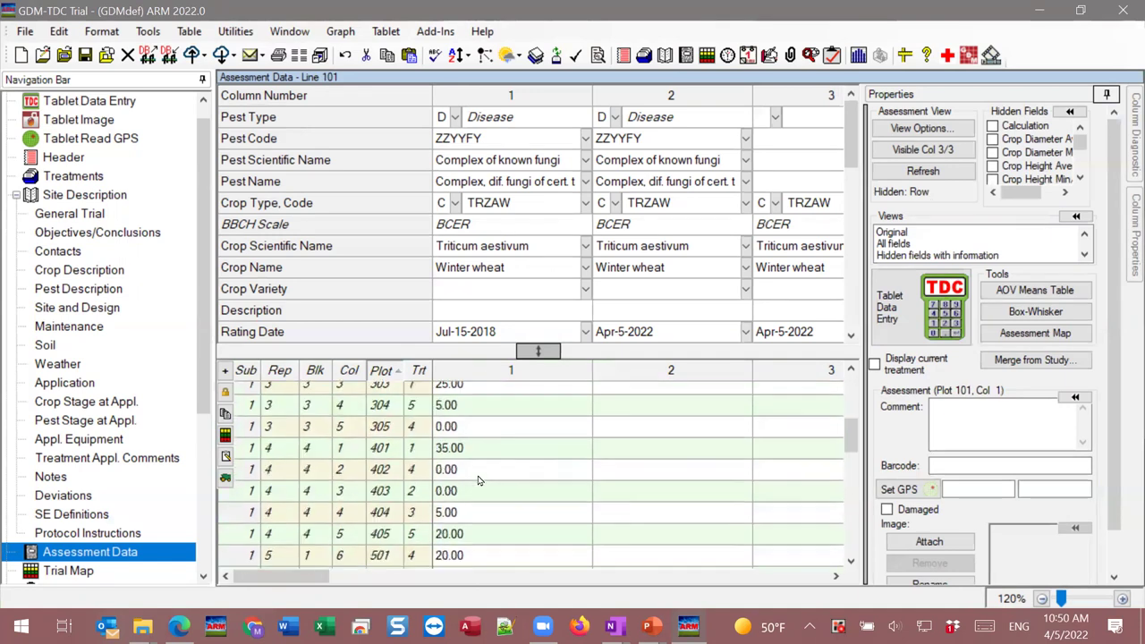
pyautogui.scroll(8, 478, 447)
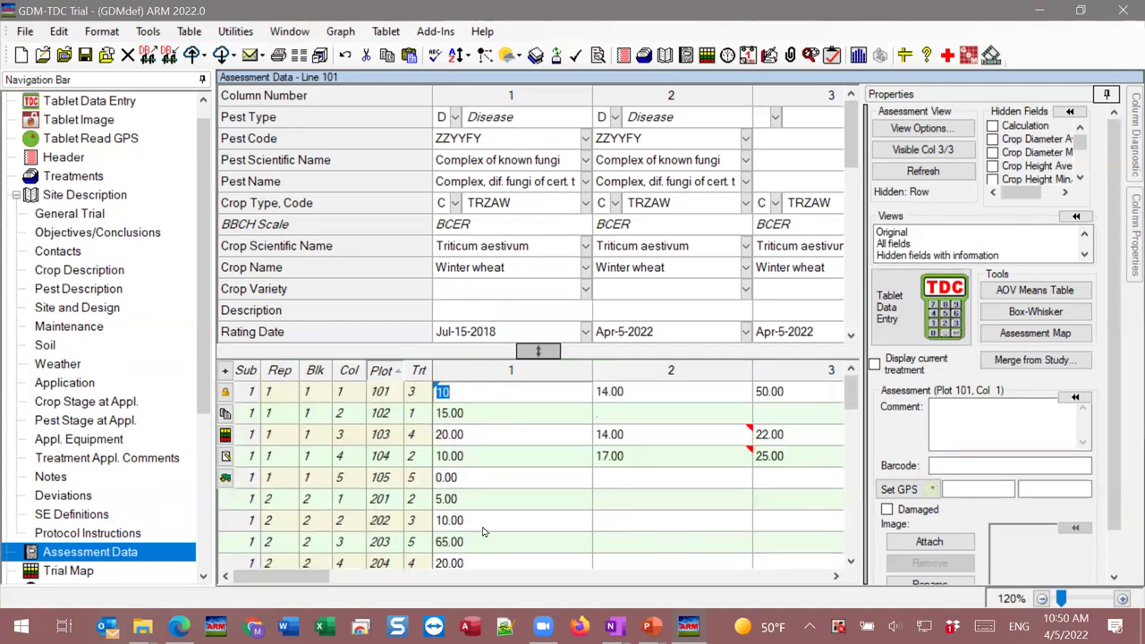
pyautogui.click(900, 298)
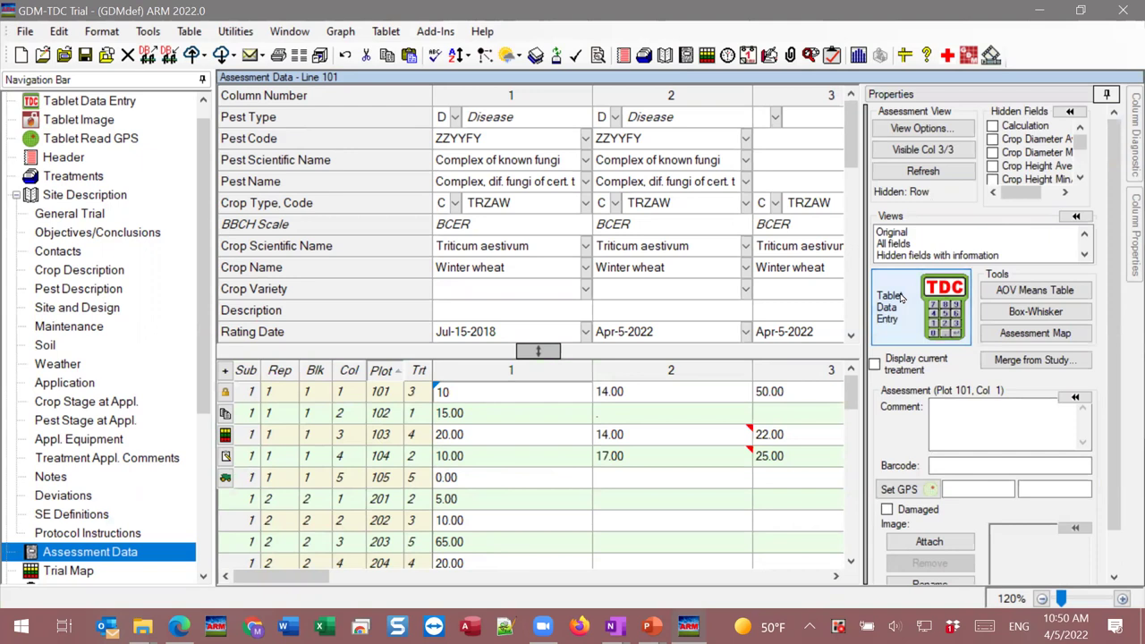
# Start tablet data entry for assessment column 1 only, with automatic launching of the Windows Camera app turned off.
pyautogui.moveTo(536, 305); pyautogui.dragTo(514, 305)
pyautogui.write('1')
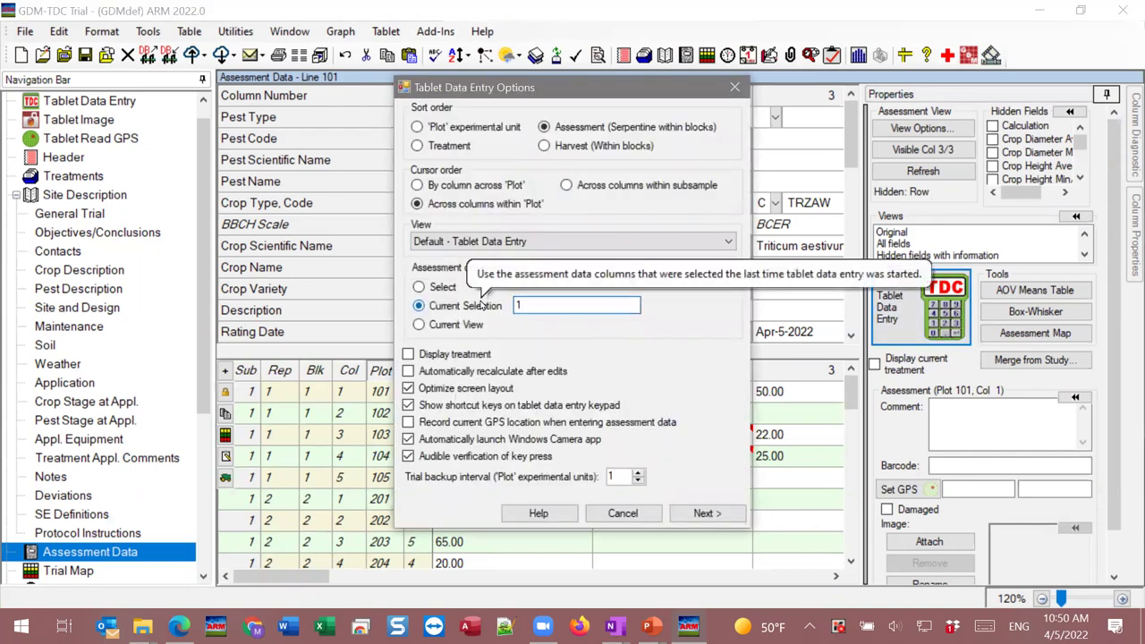
pyautogui.click(422, 442)
pyautogui.click(703, 513)
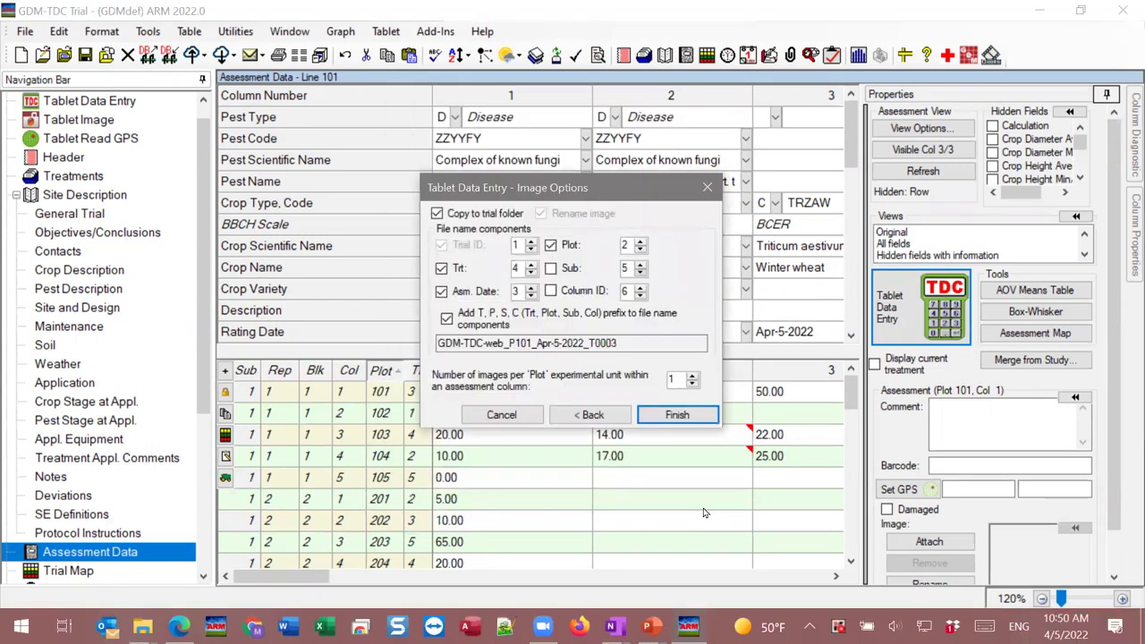
pyautogui.click(677, 414)
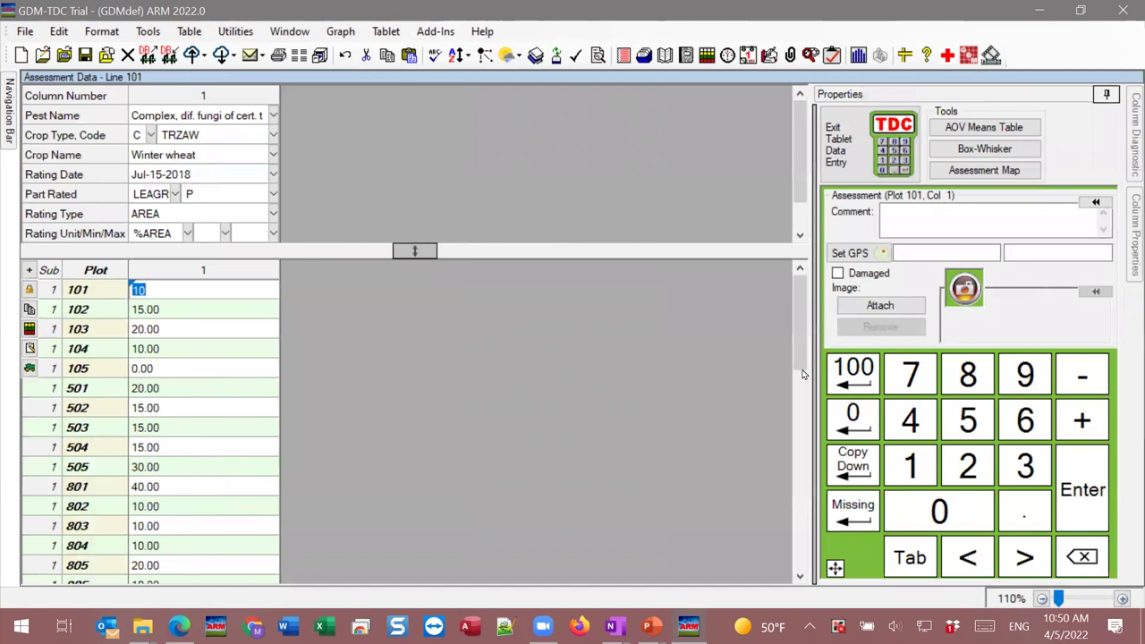
# Go to plot 401, the last plot in the entry order, and inspect column 1's assessment map, coloring only plot 904's treatment.
pyautogui.moveTo(799, 326); pyautogui.dragTo(799, 535)
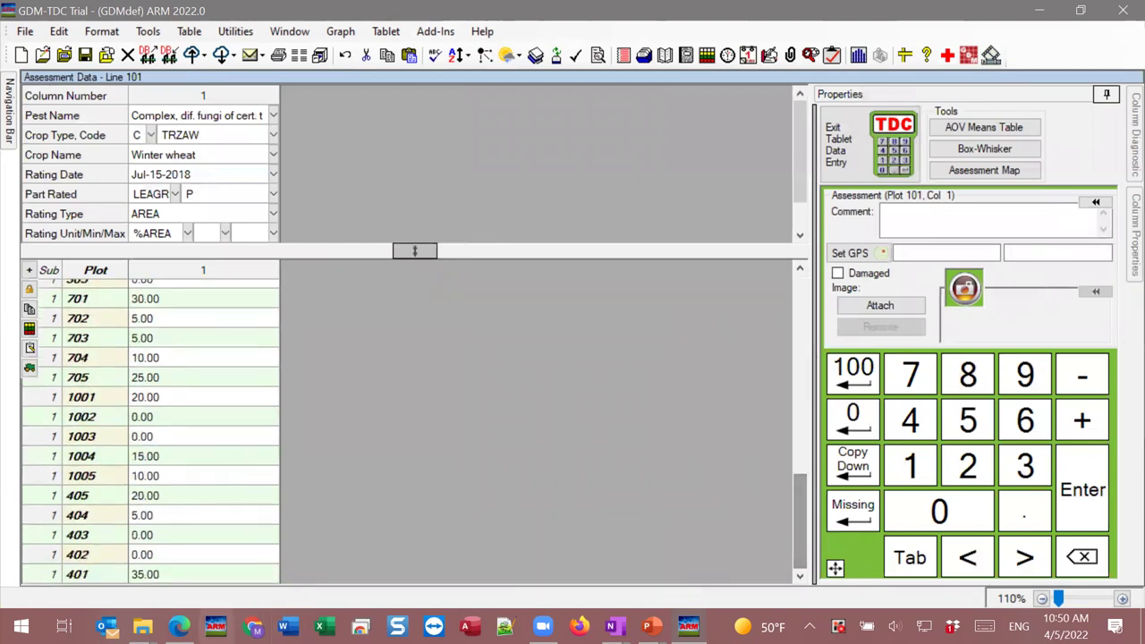
pyautogui.click(399, 569)
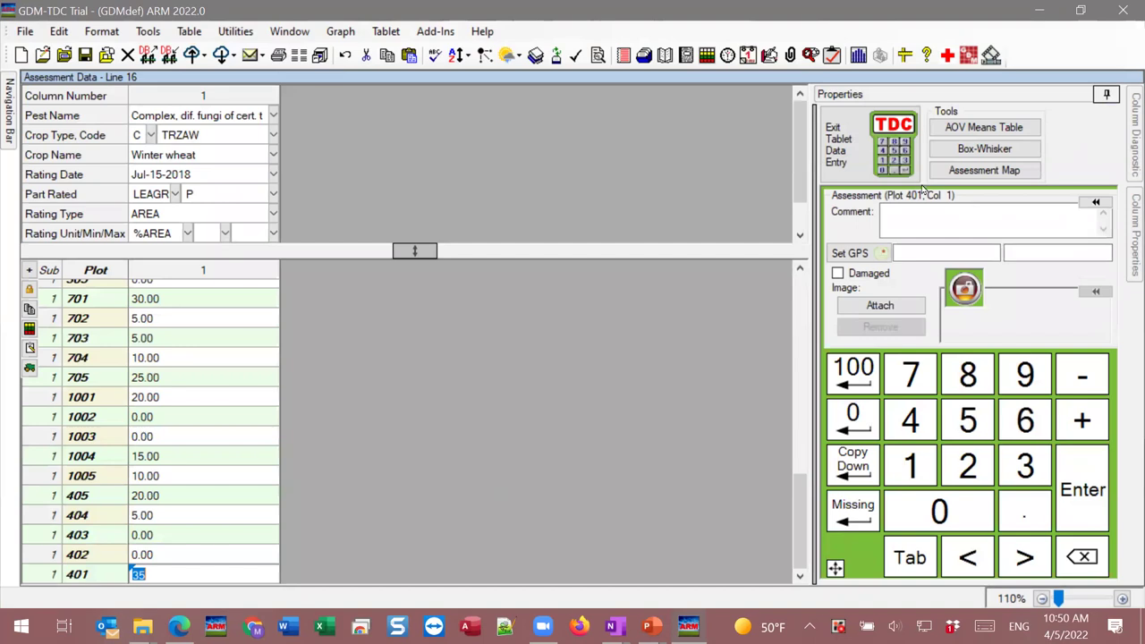
pyautogui.click(1011, 172)
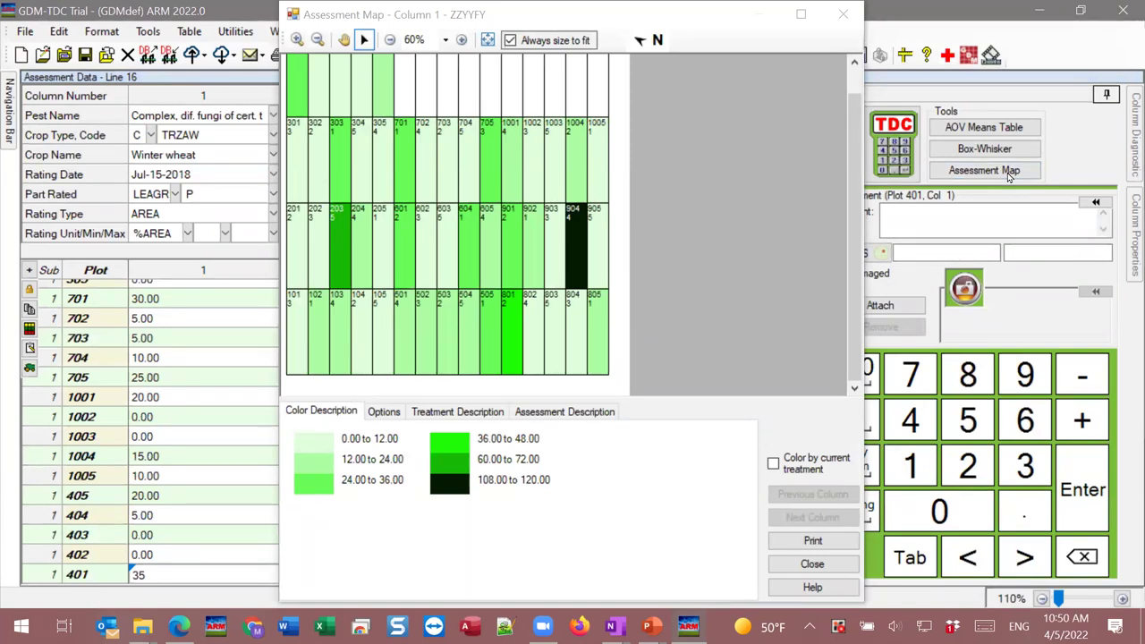
pyautogui.click(853, 286)
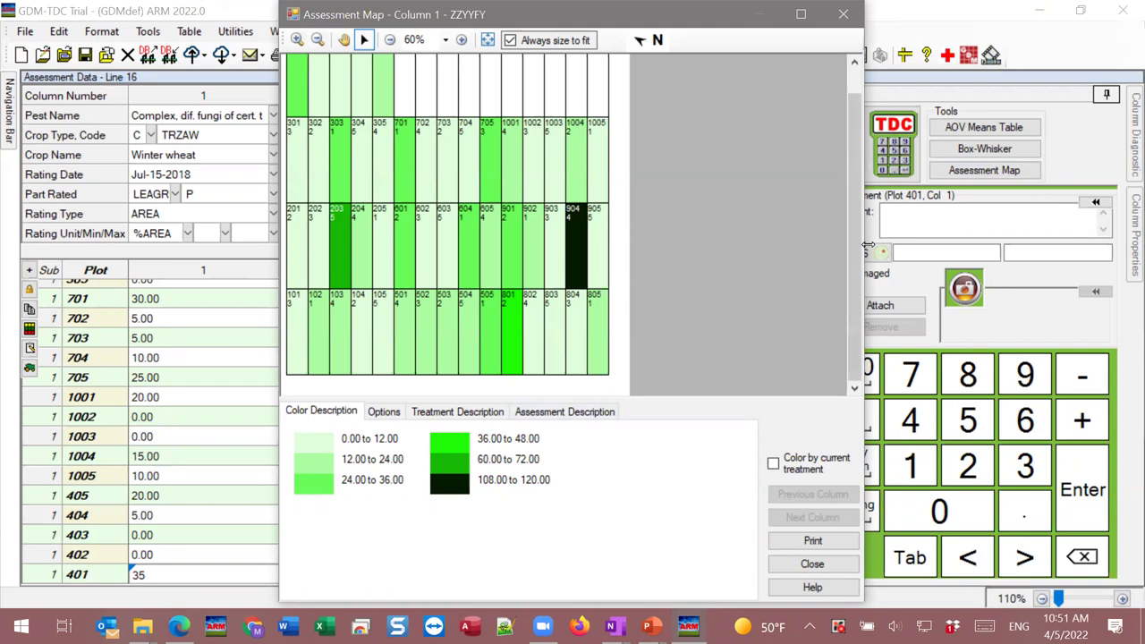
pyautogui.scroll(1, 863, 241)
pyautogui.scroll(-1, 863, 233)
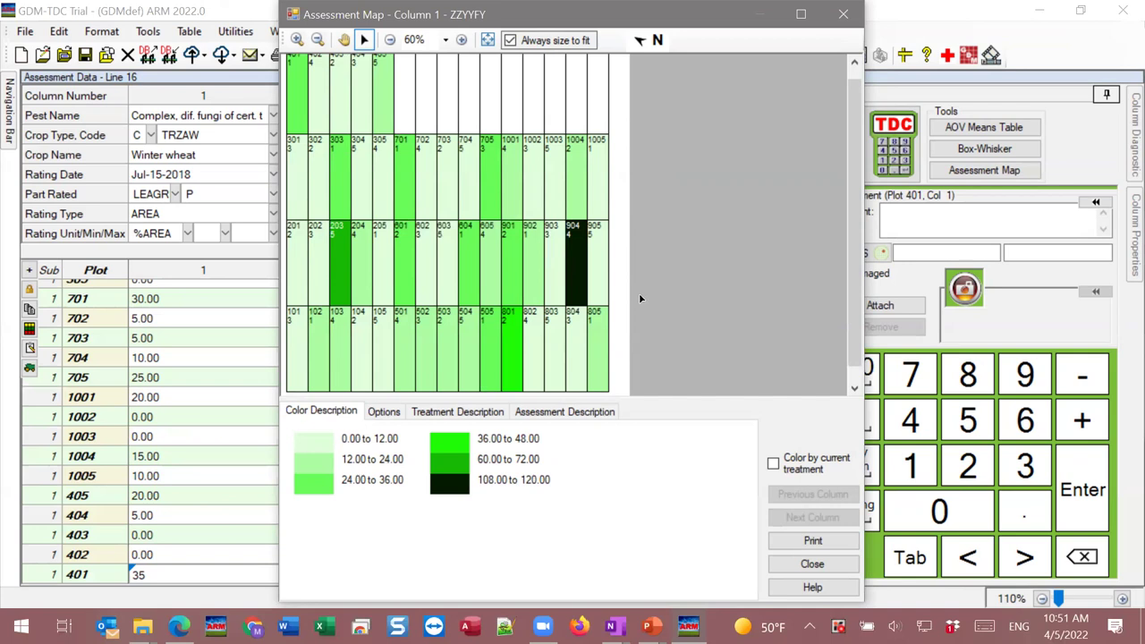
pyautogui.click(574, 252)
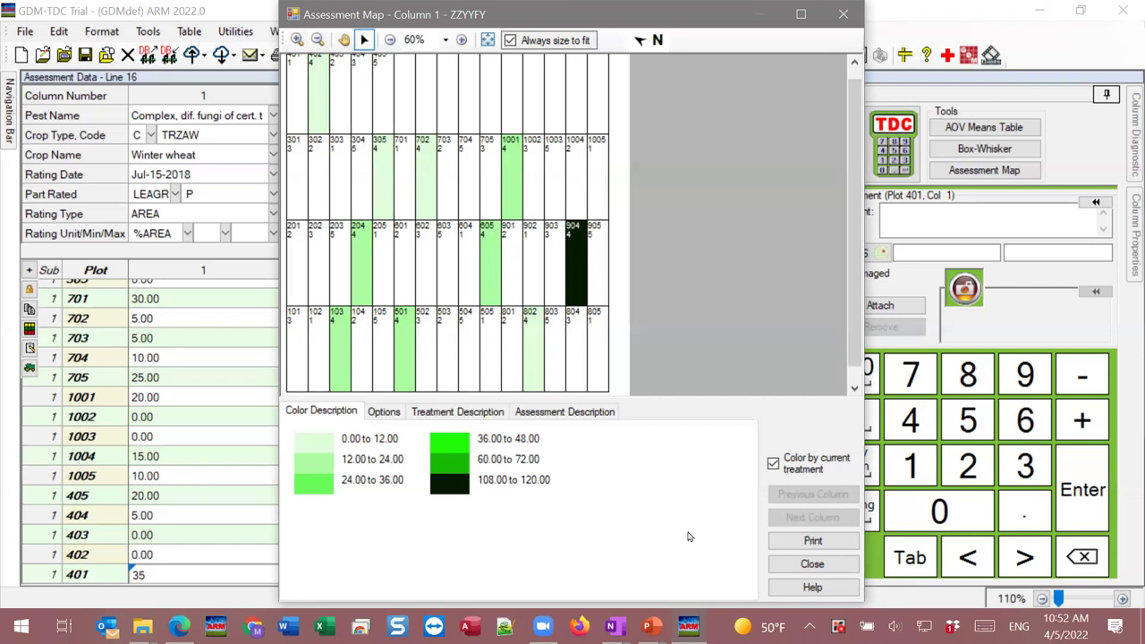
pyautogui.click(800, 564)
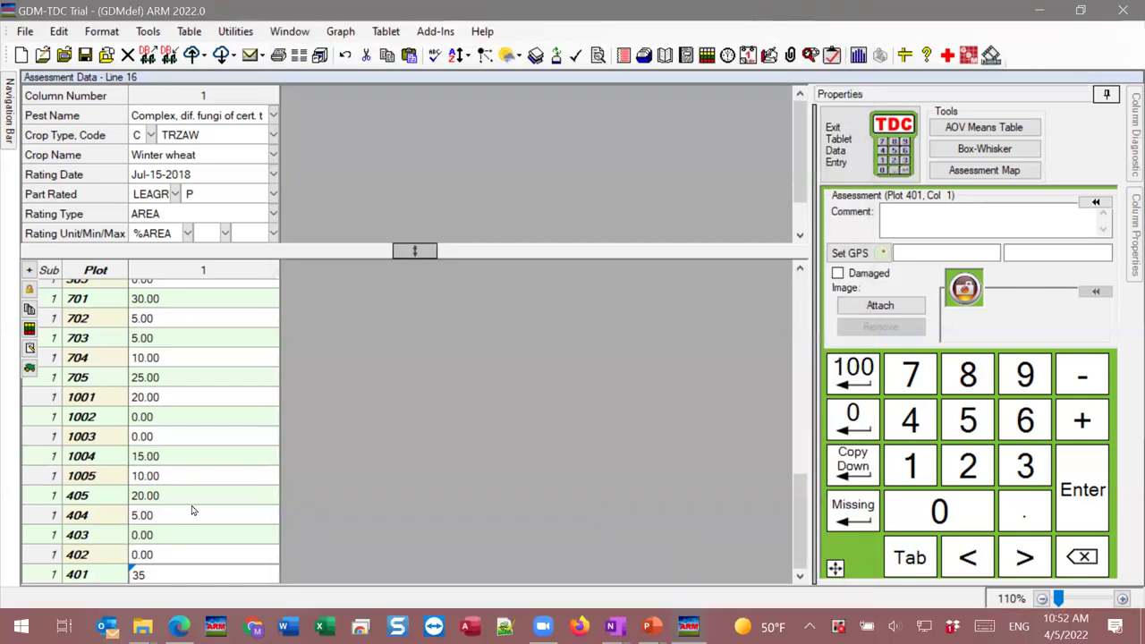
# Turn the damaged flag on and off again for plot 904's column 1 rating, and correct the rating to 20.
pyautogui.scroll(6, 192, 507)
pyautogui.scroll(2, 192, 507)
pyautogui.click(166, 398)
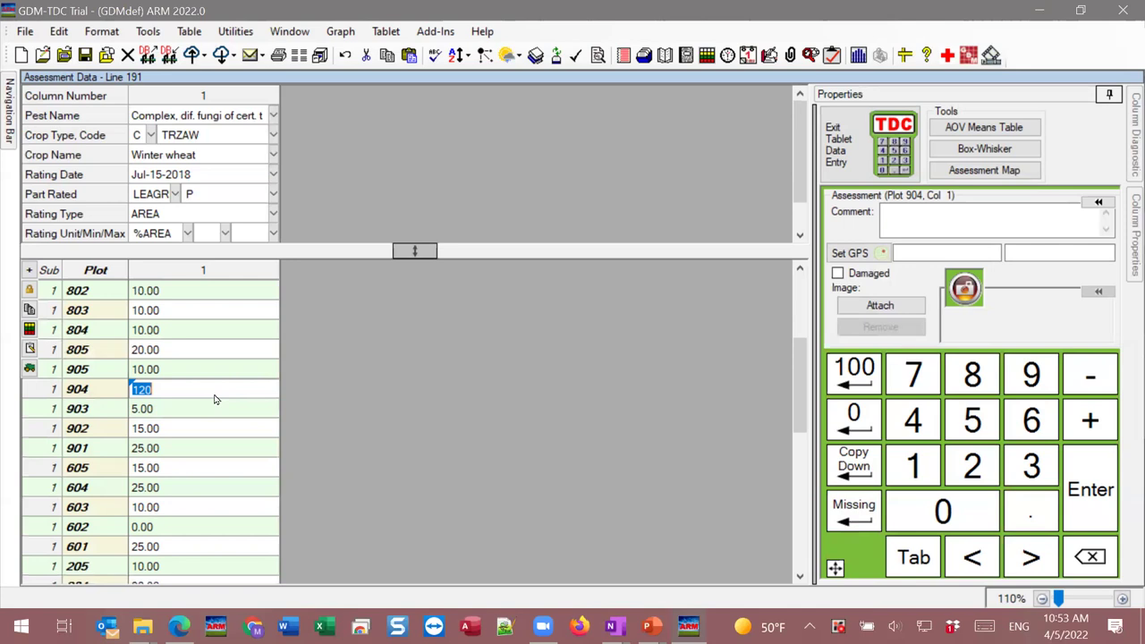
pyautogui.click(837, 273)
pyautogui.click(849, 275)
pyautogui.click(176, 407)
pyautogui.click(184, 394)
pyautogui.click(972, 466)
pyautogui.click(960, 510)
pyautogui.click(1085, 490)
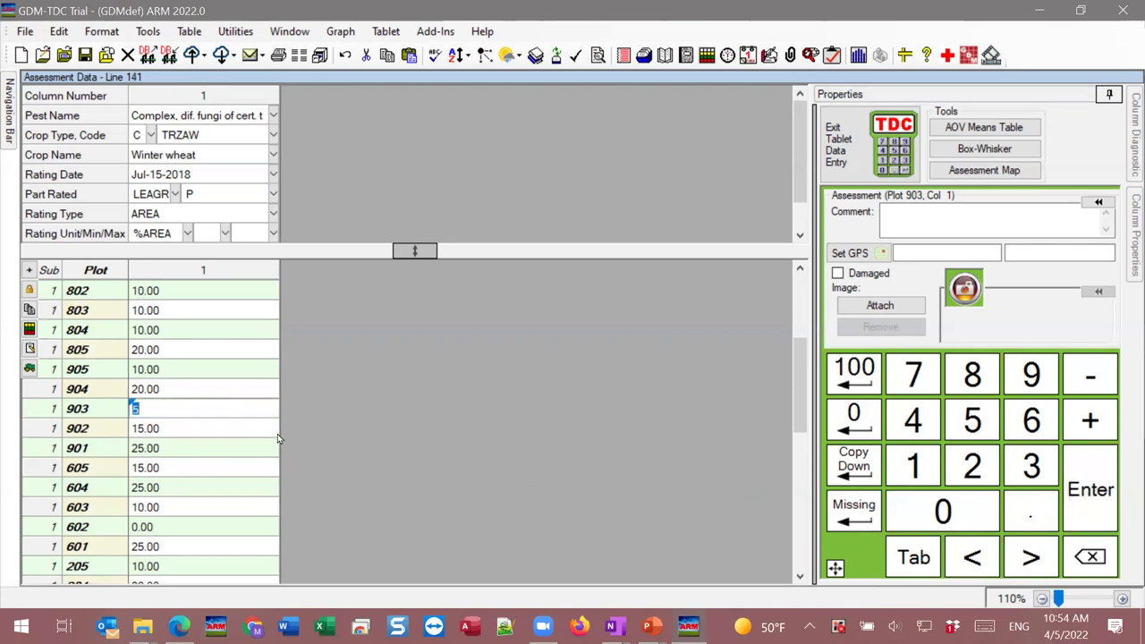
# Check column 1's assessment map again with the corrected rating for plot 904, and close the map.
pyautogui.scroll(1, 277, 434)
pyautogui.click(1012, 170)
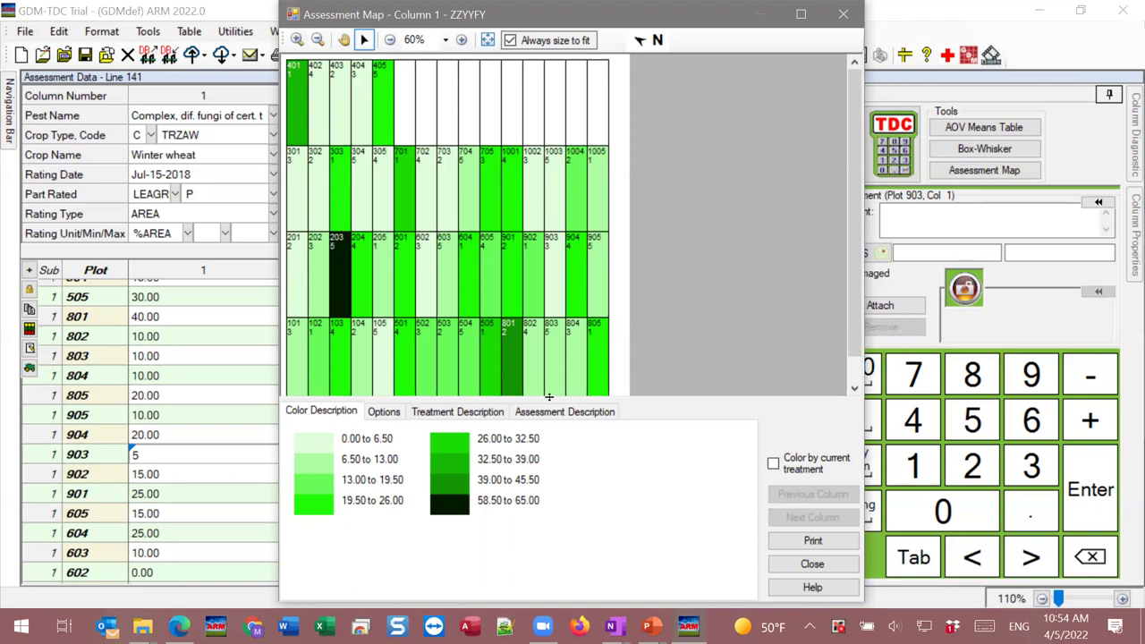
pyautogui.scroll(-1, 850, 199)
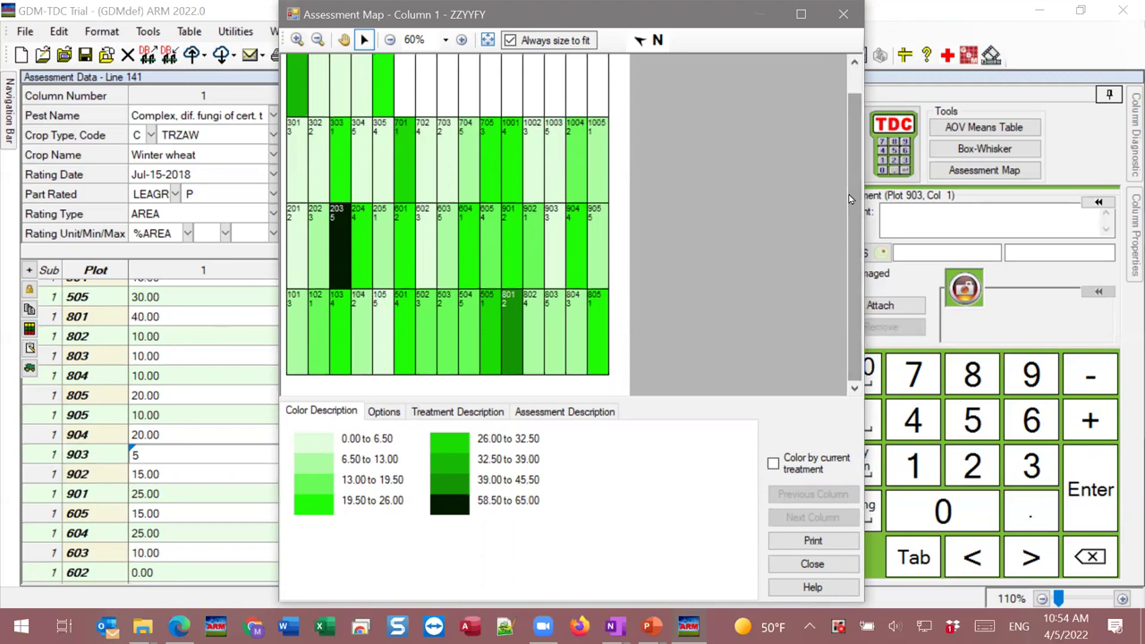
pyautogui.scroll(1, 851, 199)
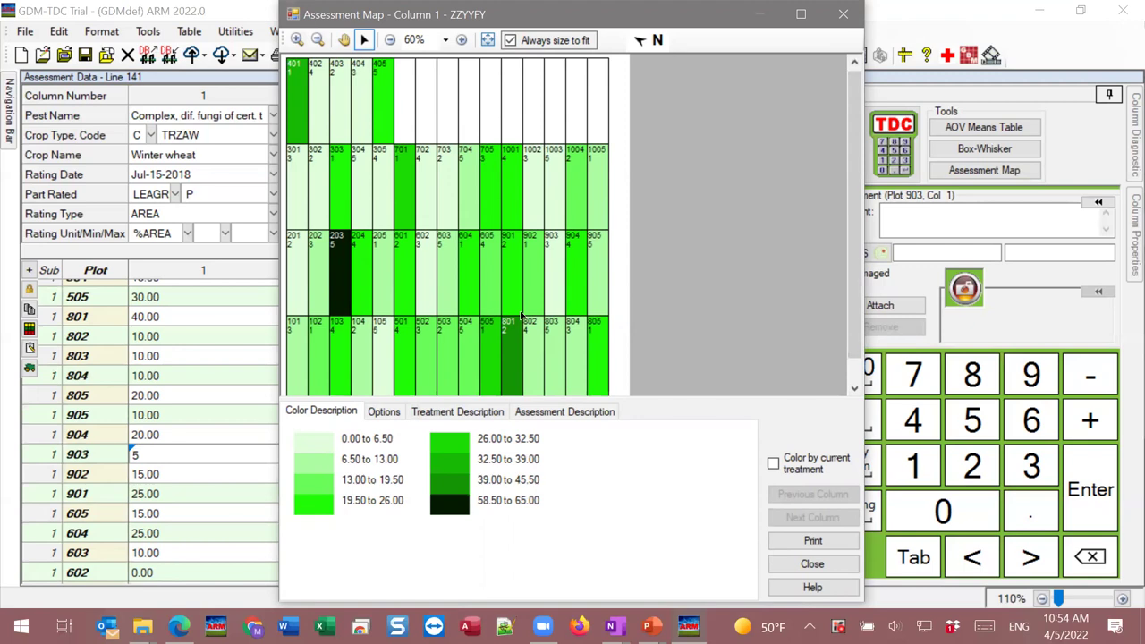
pyautogui.click(813, 564)
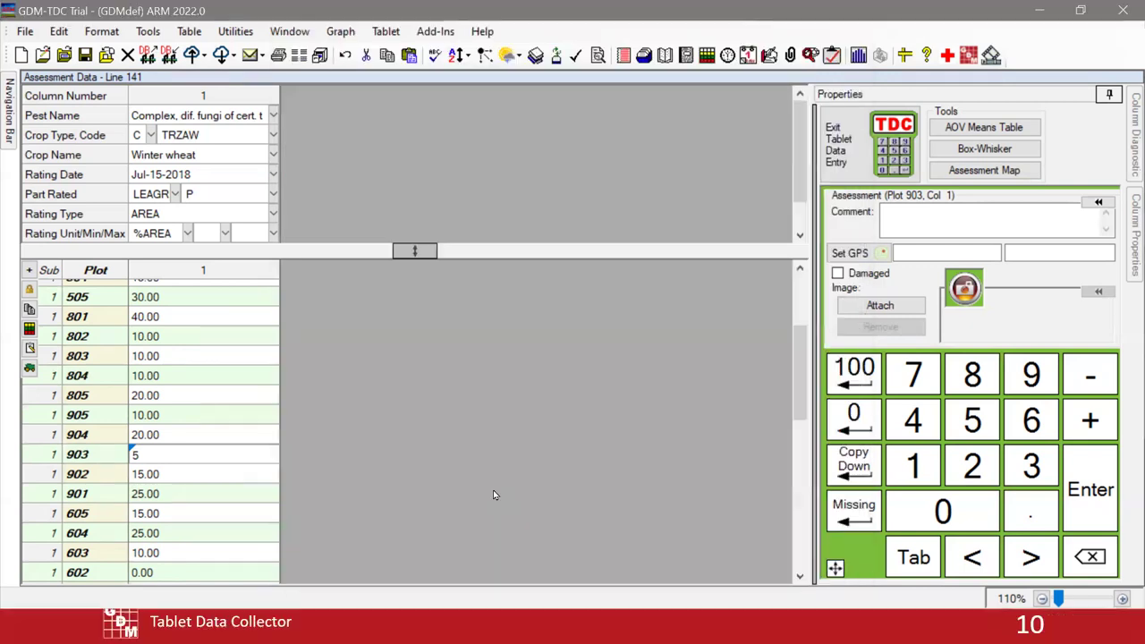
# Add the comment "something weird happened" to plot 203's rating in column 1.
pyautogui.scroll(4, 151, 486)
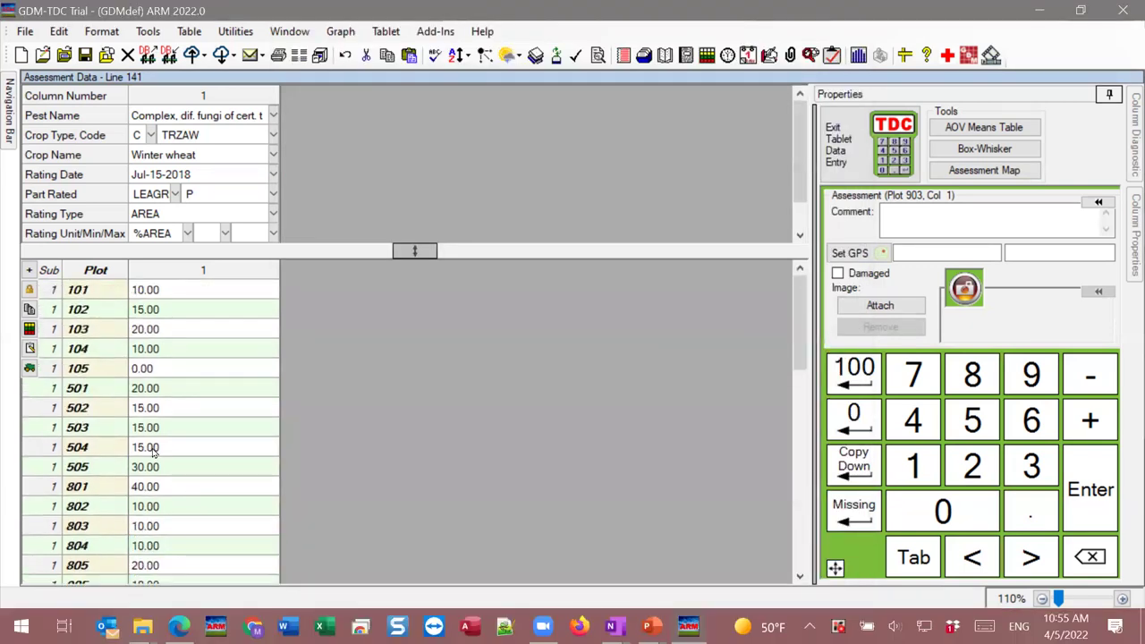
pyautogui.scroll(-3, 152, 450)
pyautogui.scroll(-3, 152, 449)
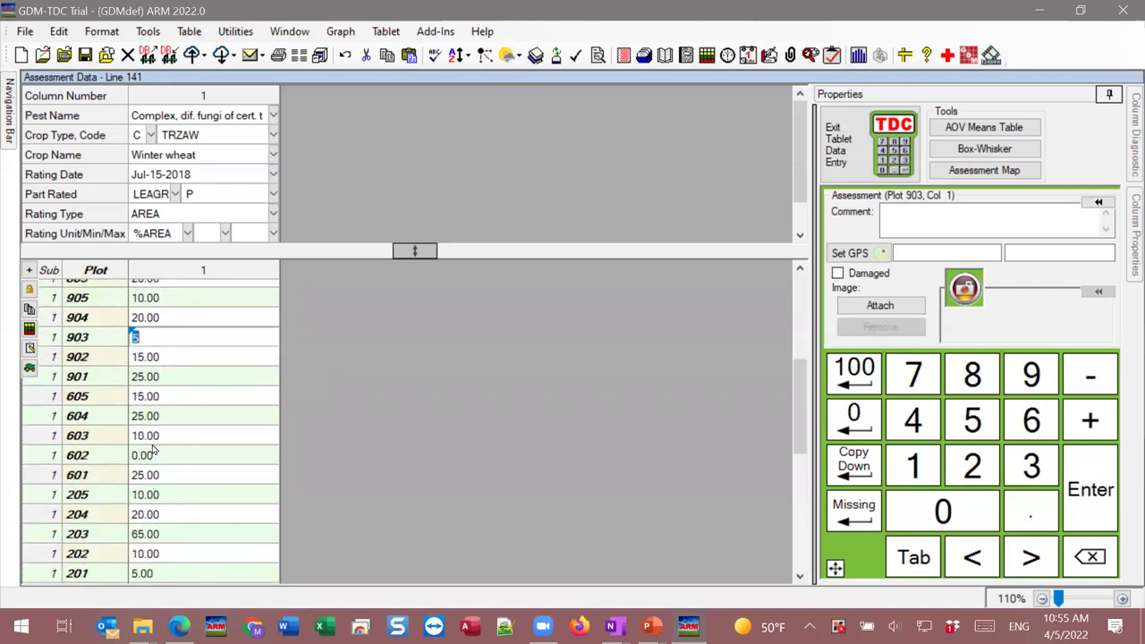
pyautogui.click(191, 444)
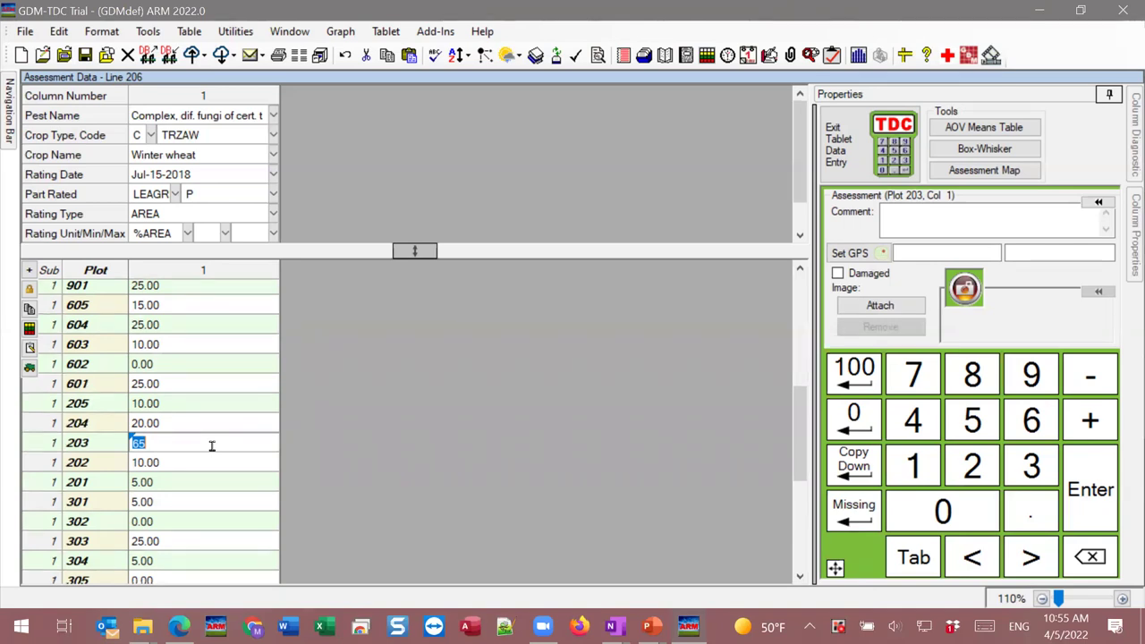
pyautogui.click(920, 212)
pyautogui.write('something weird ')
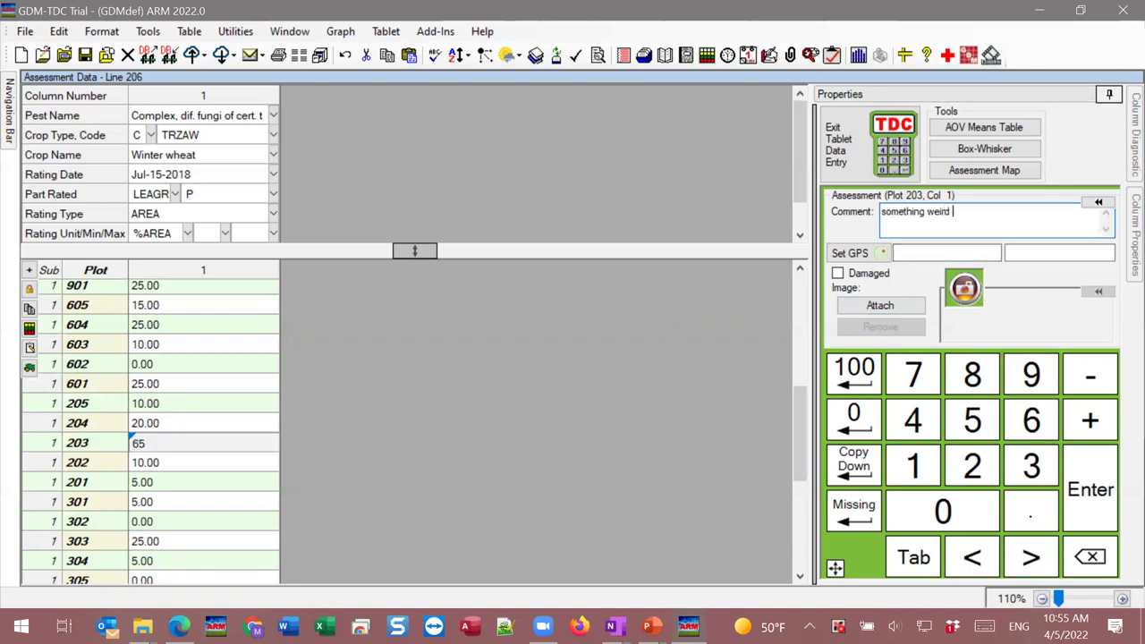
pyautogui.write('happened')
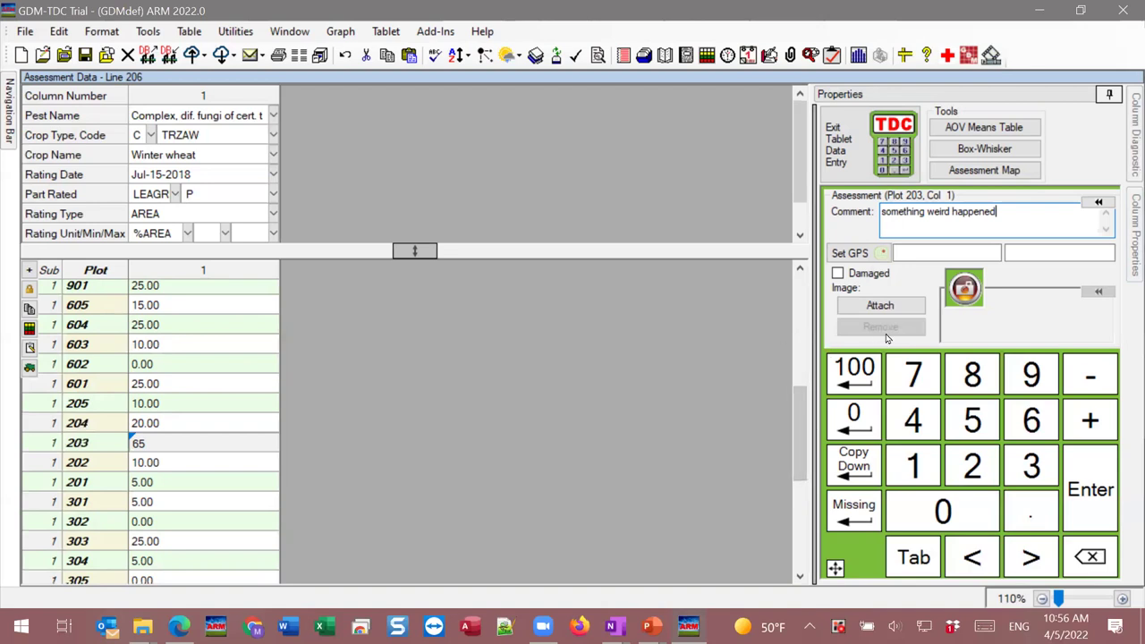
# Review column 1's assessment map once more, and examine its Box-Whisker graph with the X axis labels shown as a legend.
pyautogui.click(1012, 171)
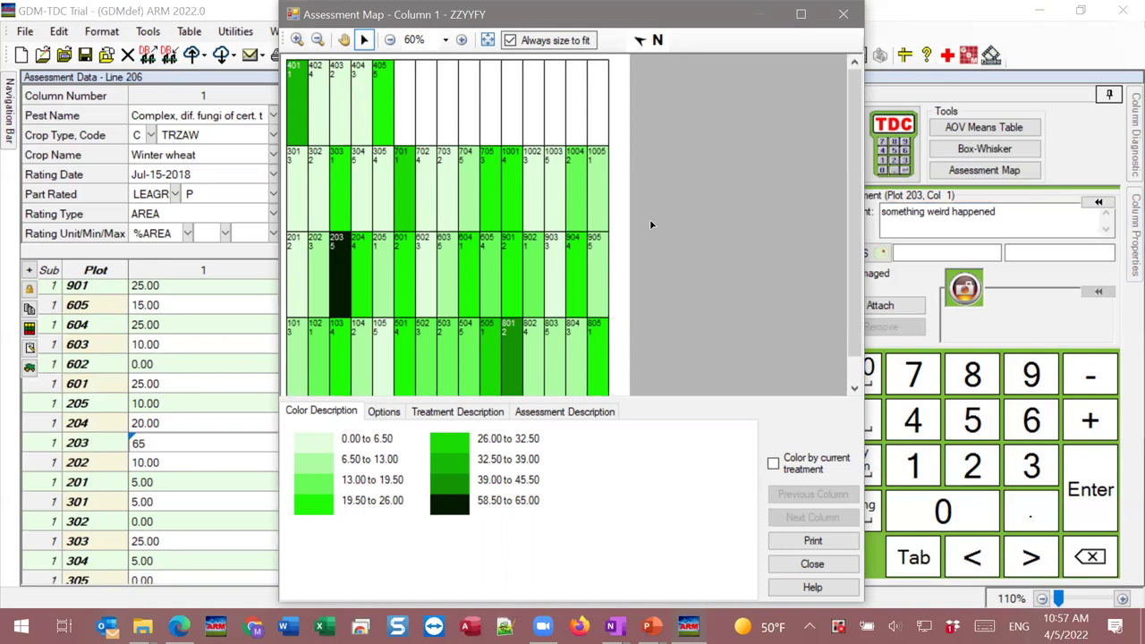
pyautogui.click(843, 16)
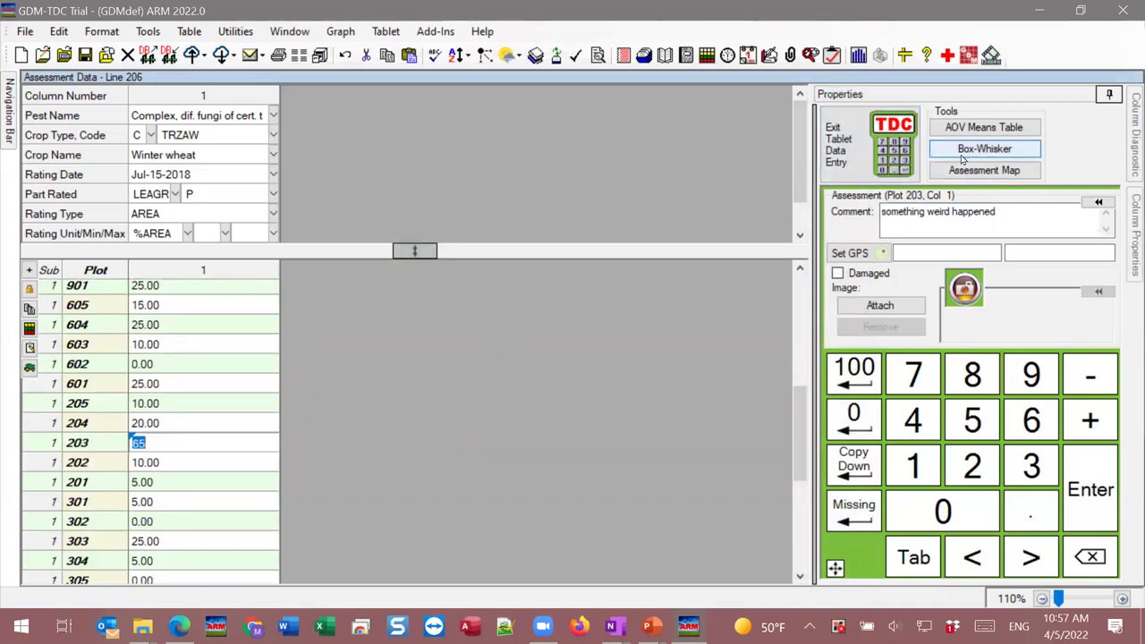
pyautogui.click(1003, 152)
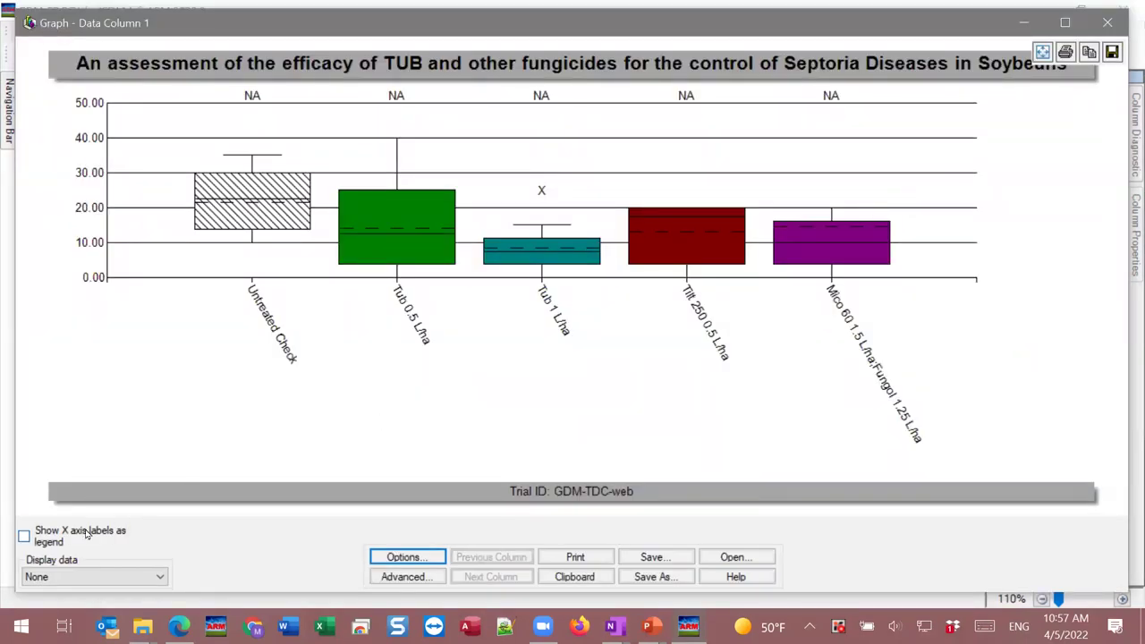
pyautogui.click(46, 542)
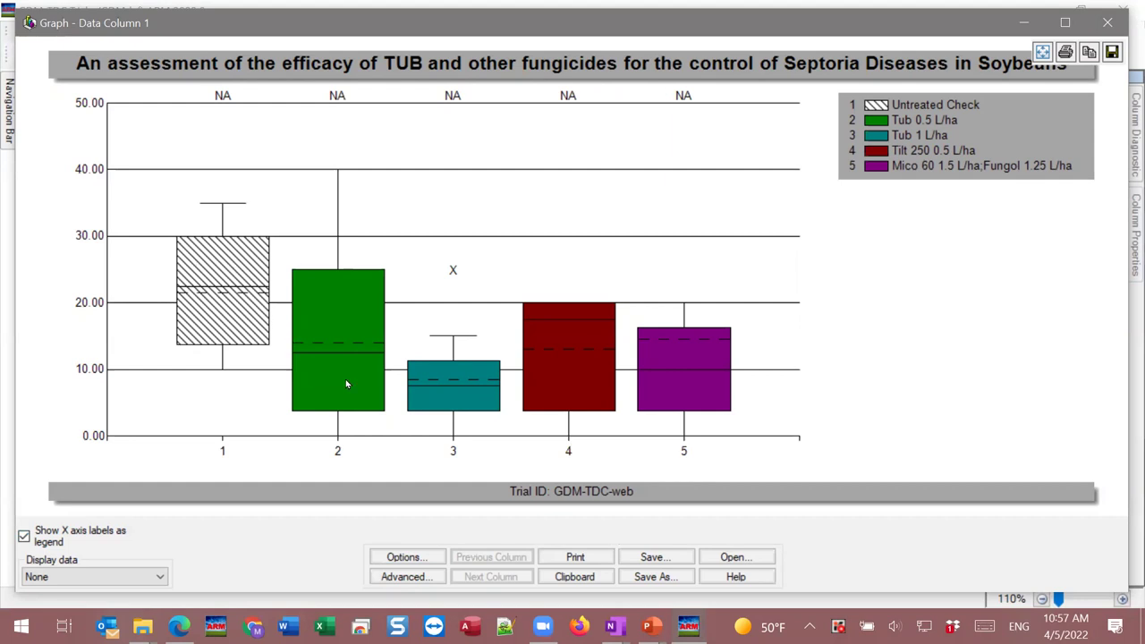
pyautogui.moveTo(453, 271)
pyautogui.click(1102, 30)
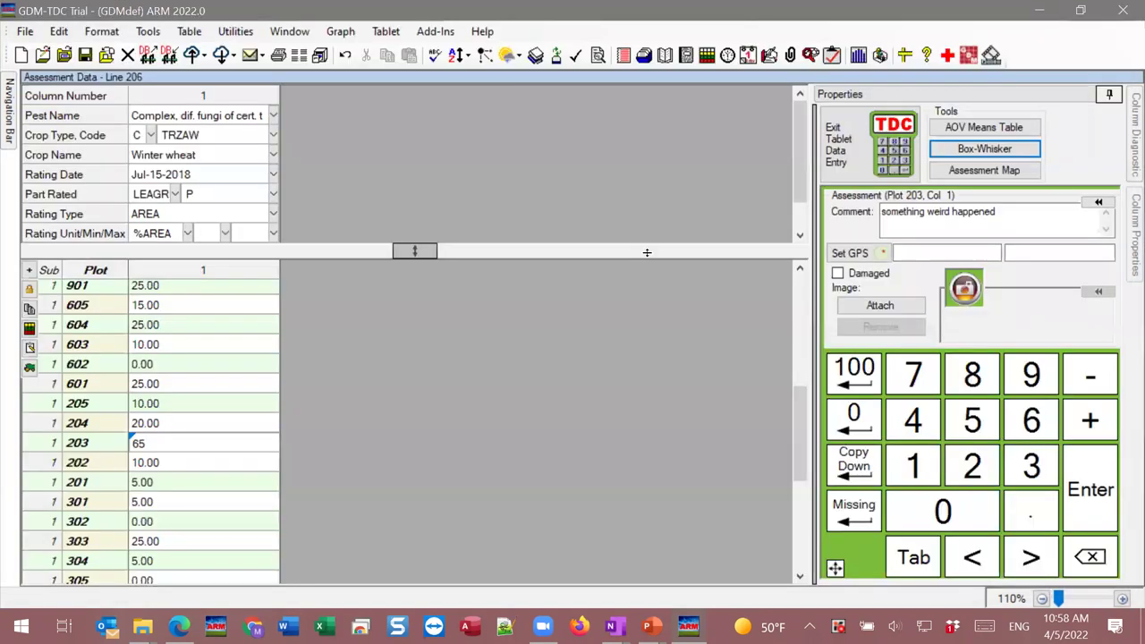